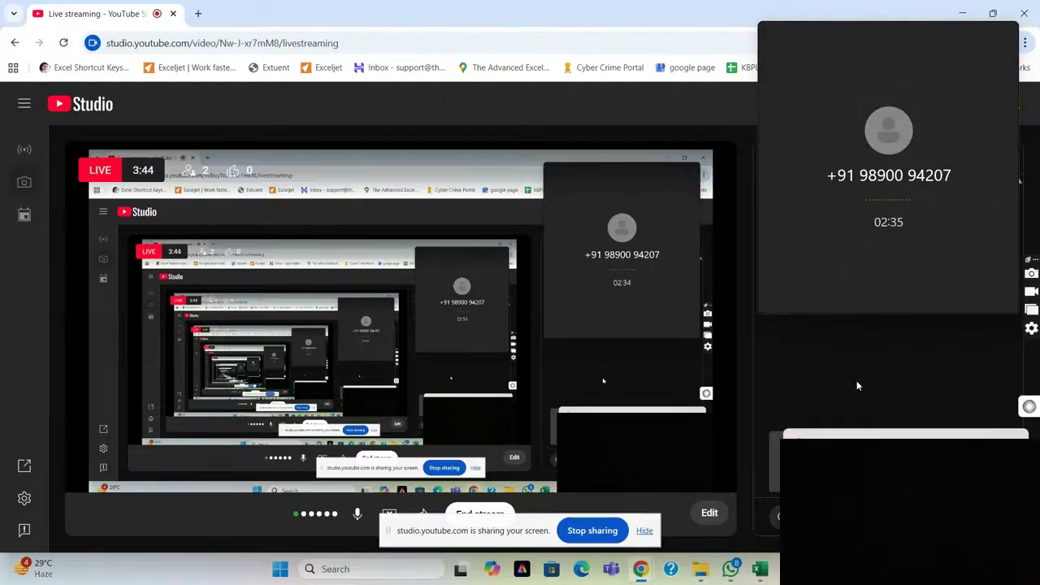
key(alt+Tab)
key(alt+shift+Tab)
key(alt+Down)
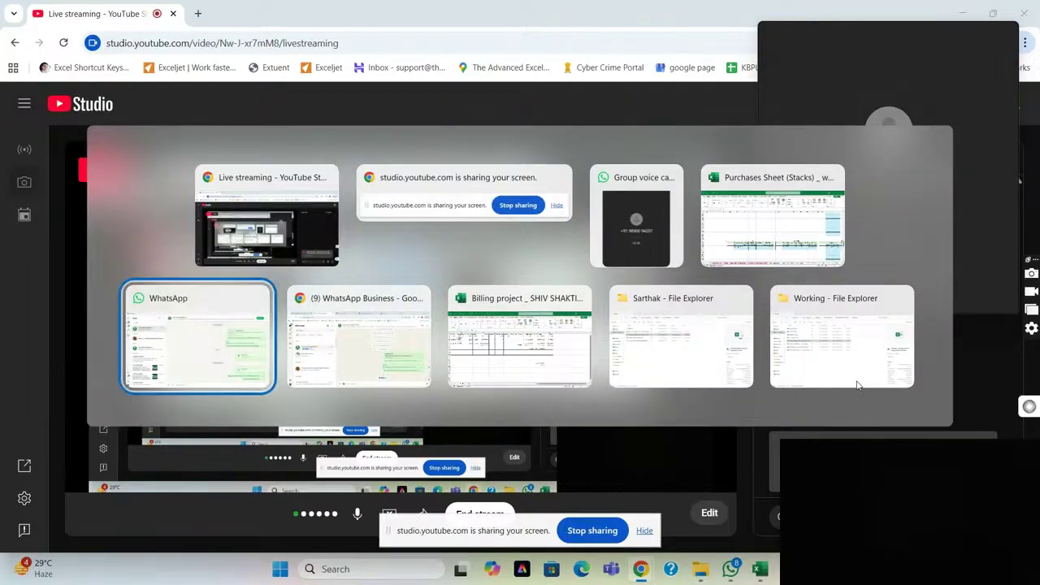
key(alt+Up)
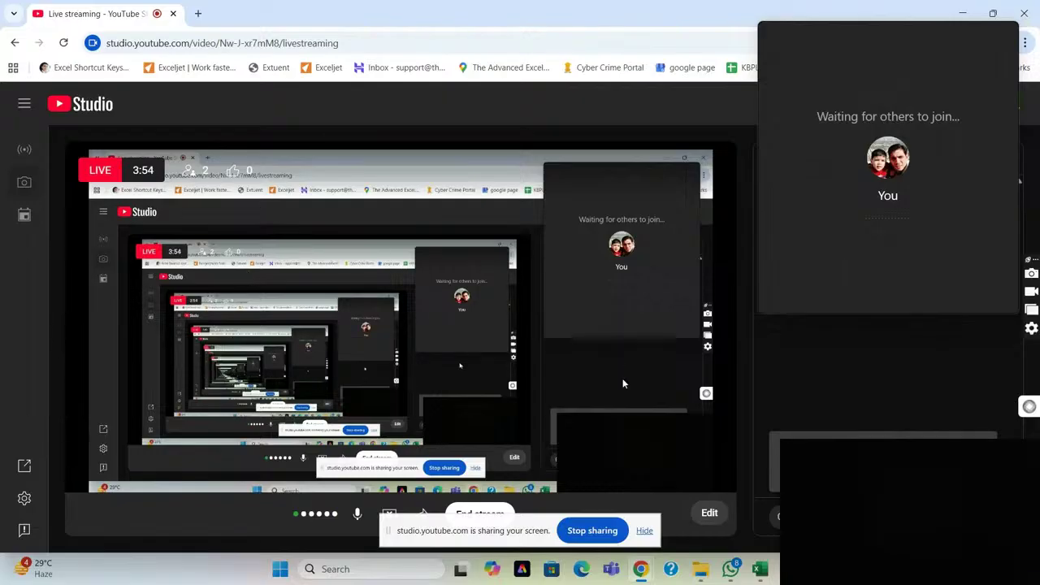
Hide the screen-sharing notice covering the live stream controls.
click(645, 531)
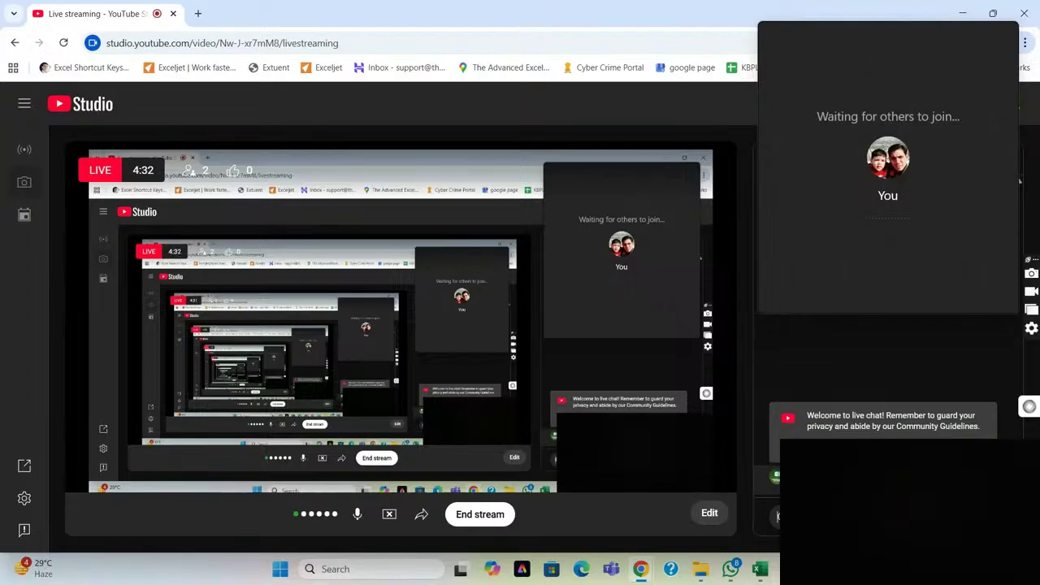
Switch to the browser window with WhatsApp Business open.
key(alt+Tab)
key(alt+Tab)
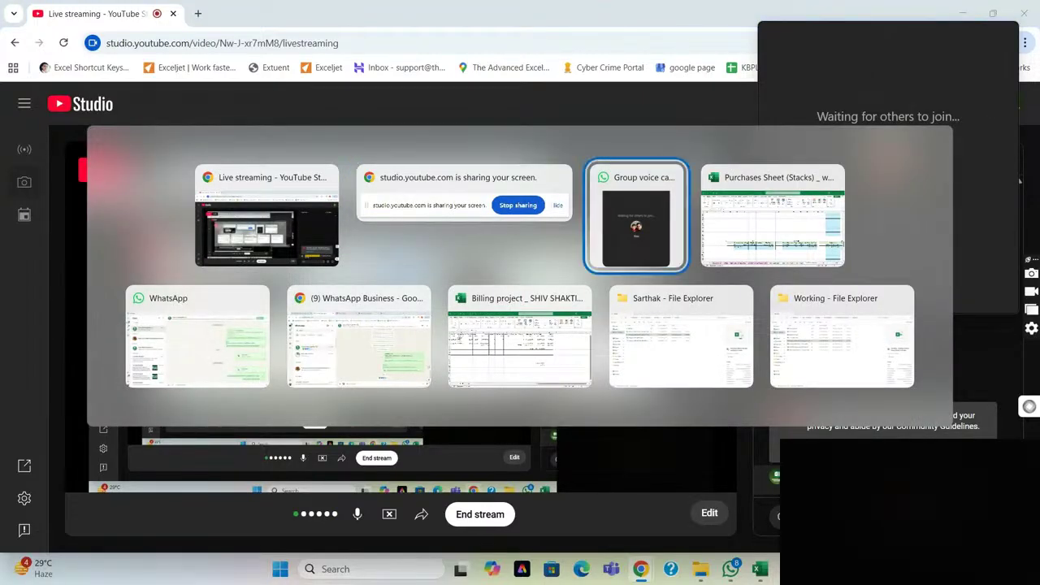
key(alt+shift+Tab)
key(alt+shift+Tab)
key(alt+Tab)
key(alt+Tab)
key(alt+Tab)
key(alt+Tab)
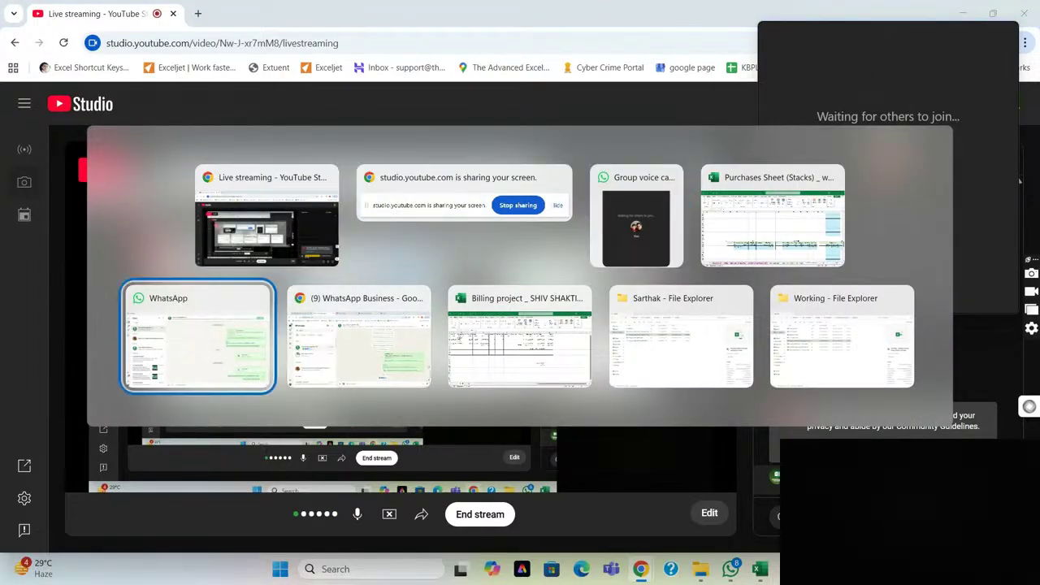
key(alt+Tab)
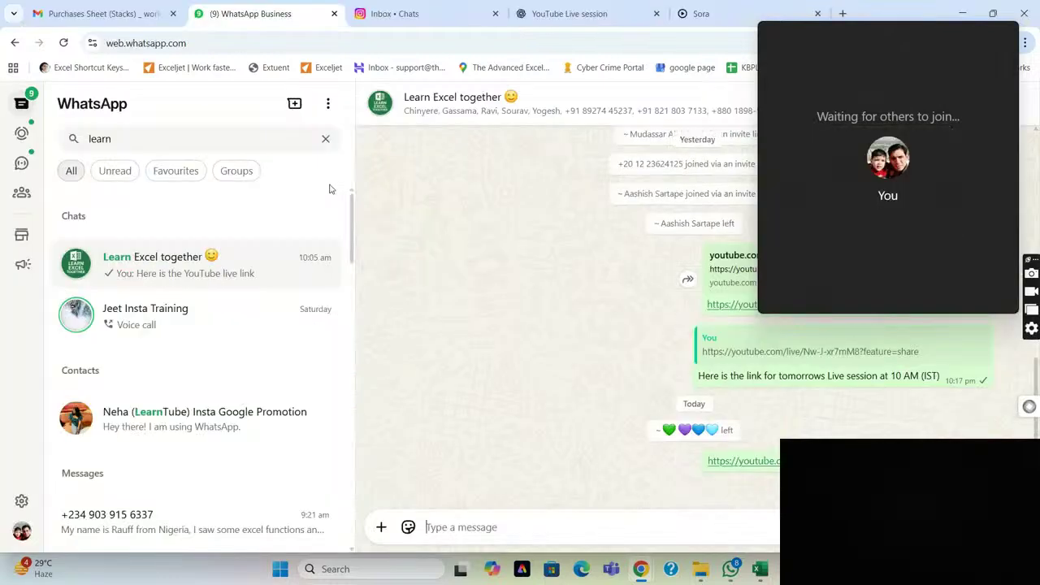
Open the Learn Excel together group's invite-link options, move the voice call window out of the way and copy the link.
scroll(629, 277, up, 10)
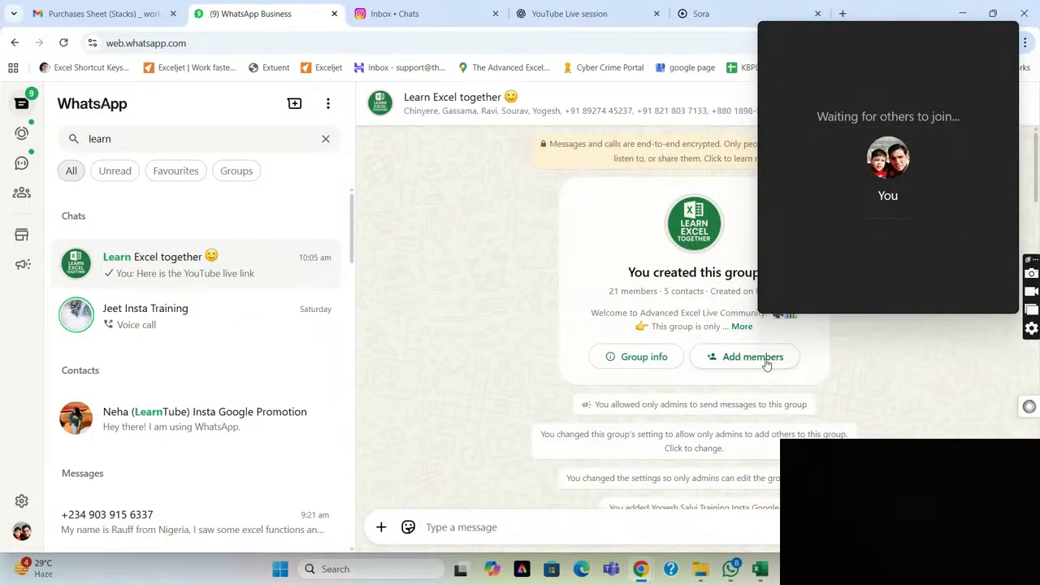
click(766, 364)
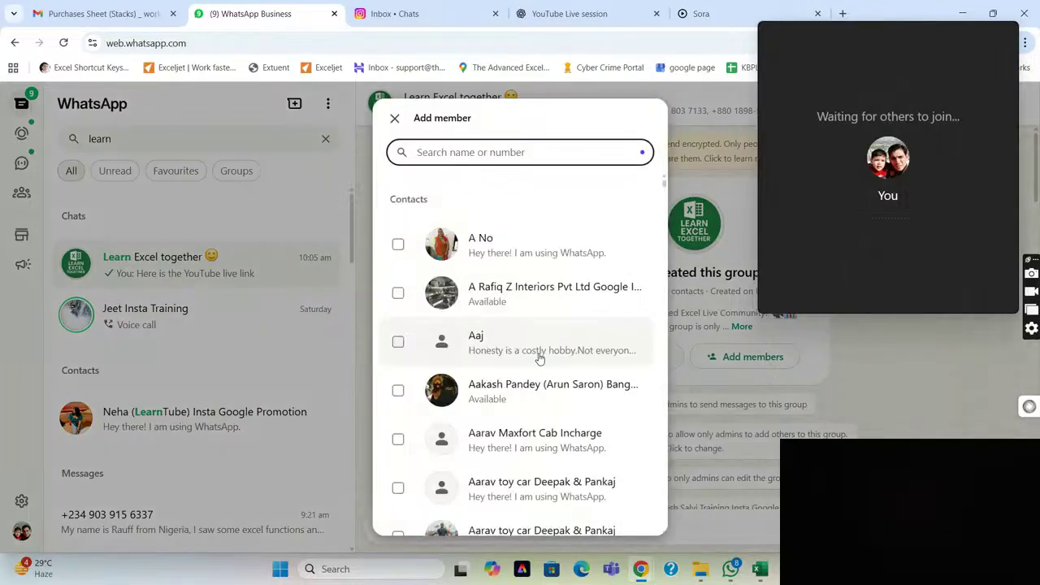
key(Escape)
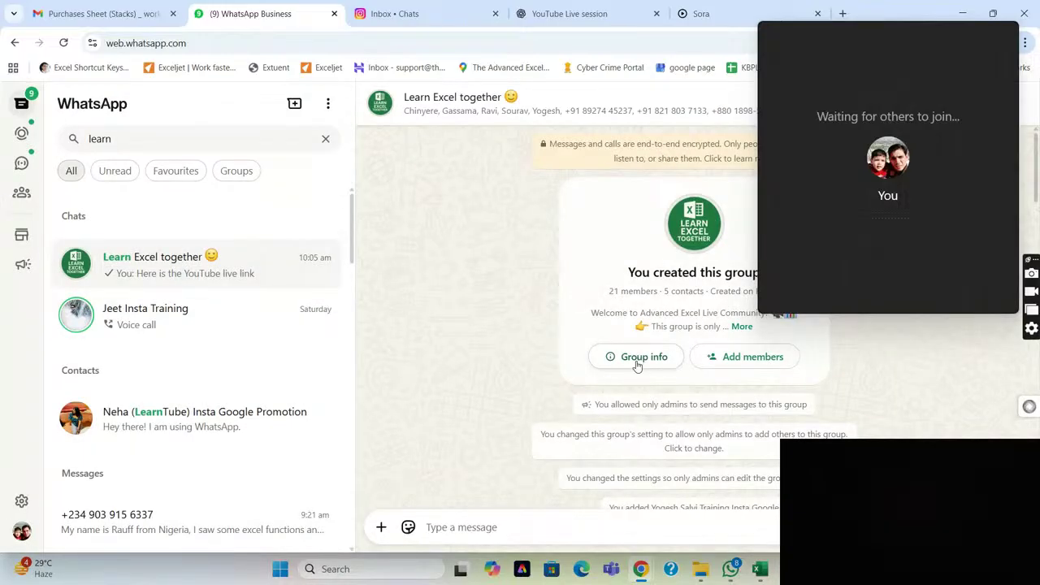
click(637, 362)
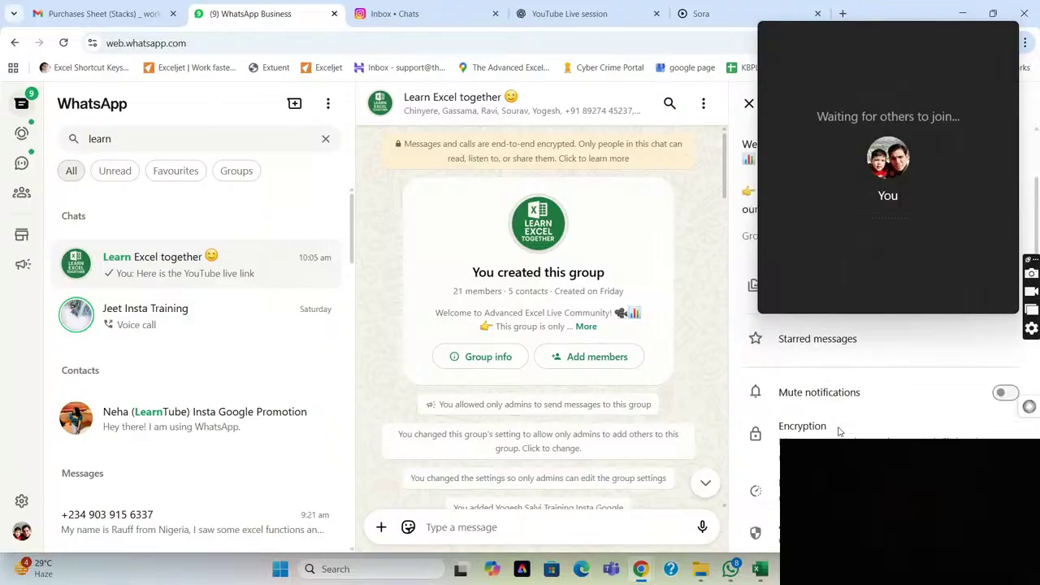
scroll(839, 432, down, 3)
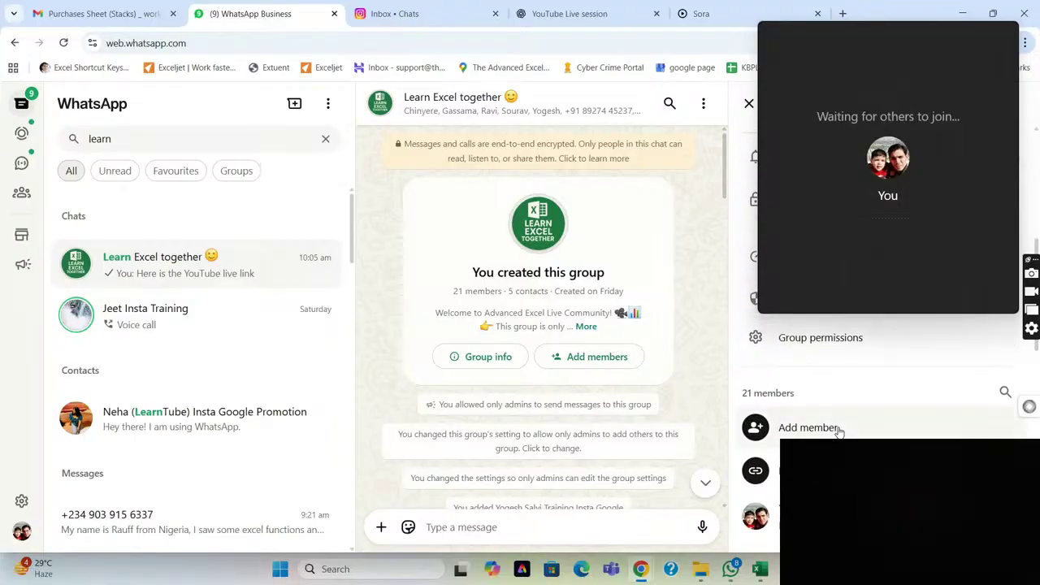
click(755, 470)
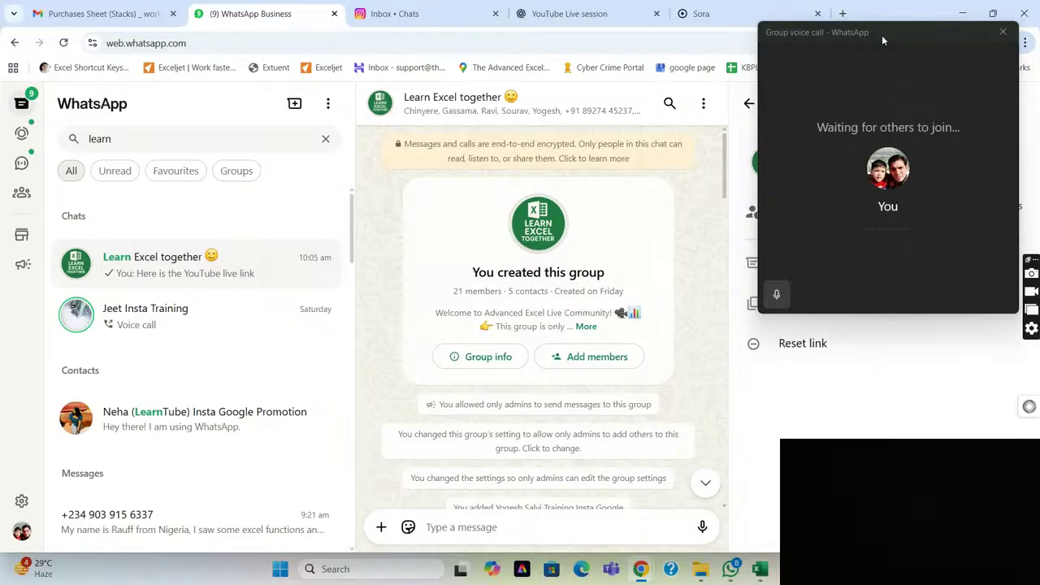
drag(881, 35, 455, 125)
click(788, 302)
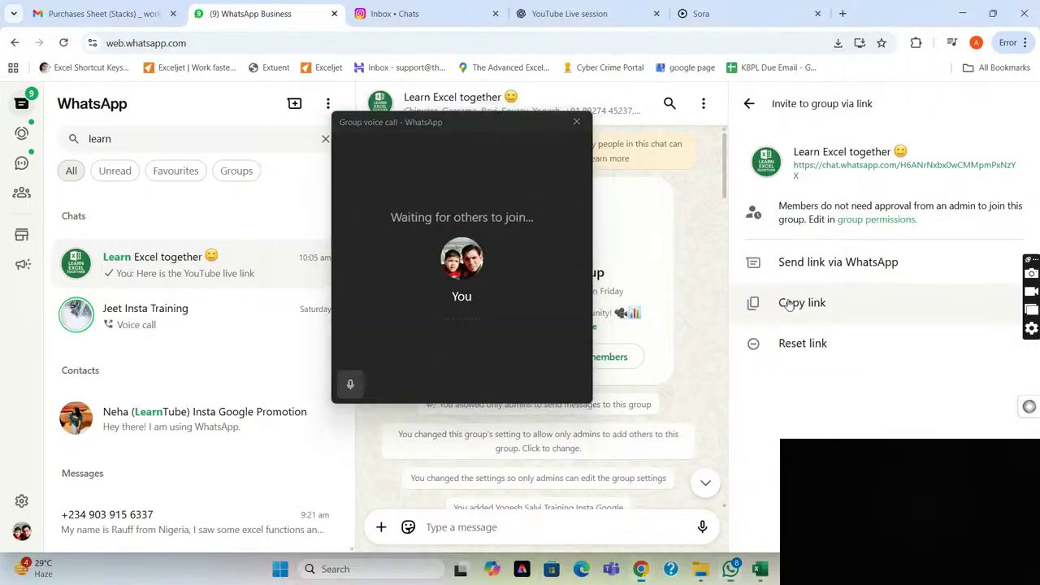
Switch back to the YouTube Studio live stream and move the group voice call window off the stream preview, above the chat messages.
key(alt+Tab)
key(alt+Tab)
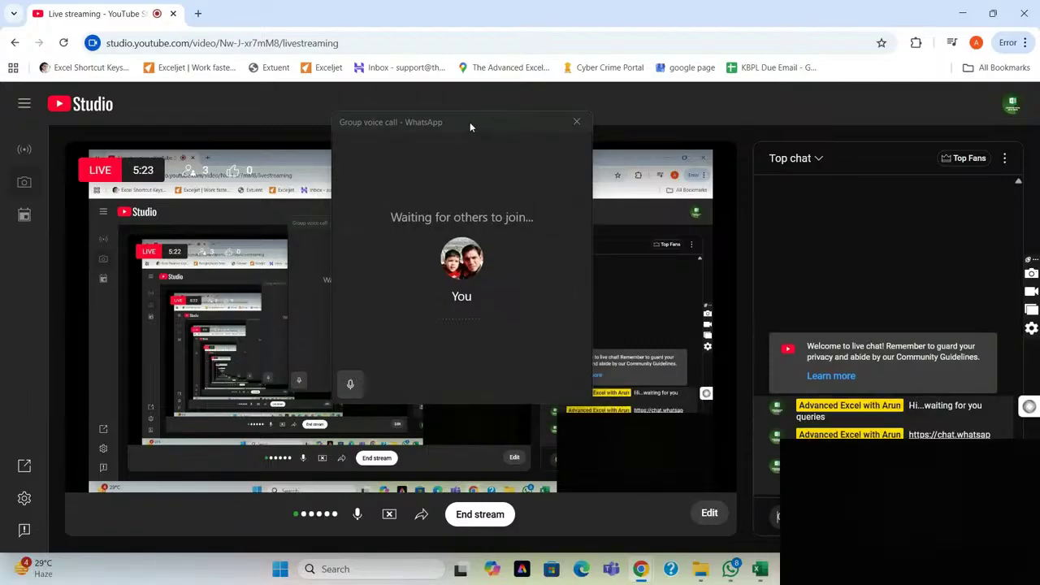
click(469, 122)
drag(470, 122, 1007, 46)
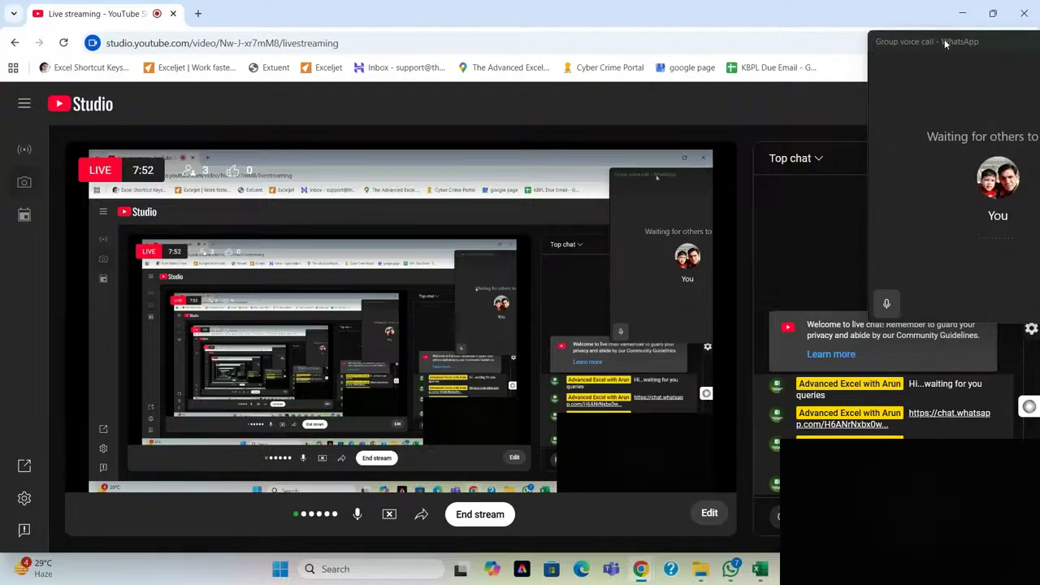
drag(944, 39, 840, 19)
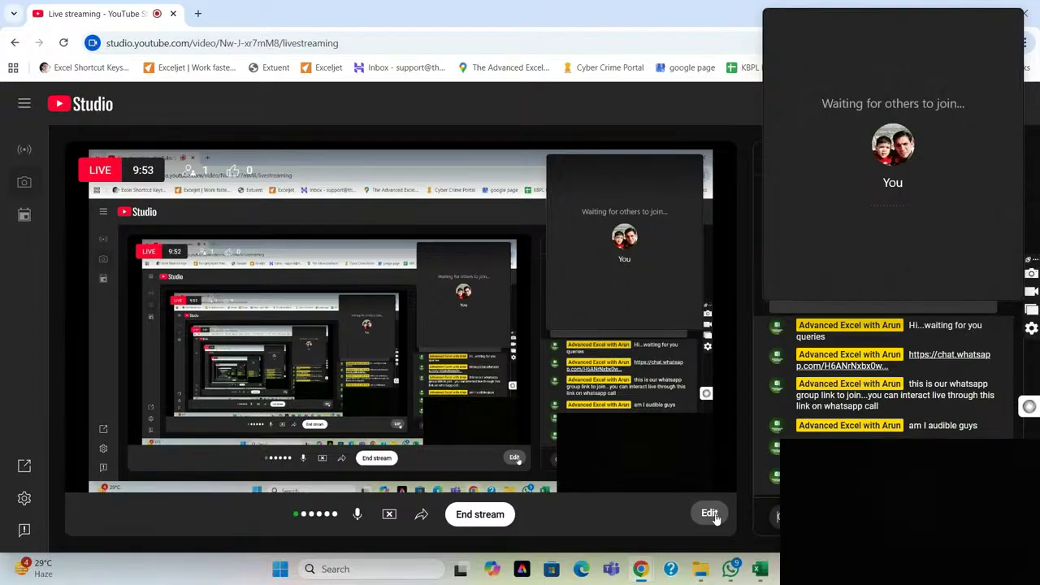
Send a live chat message thanking the viewer who confirmed the audio.
mouse_move(900, 266)
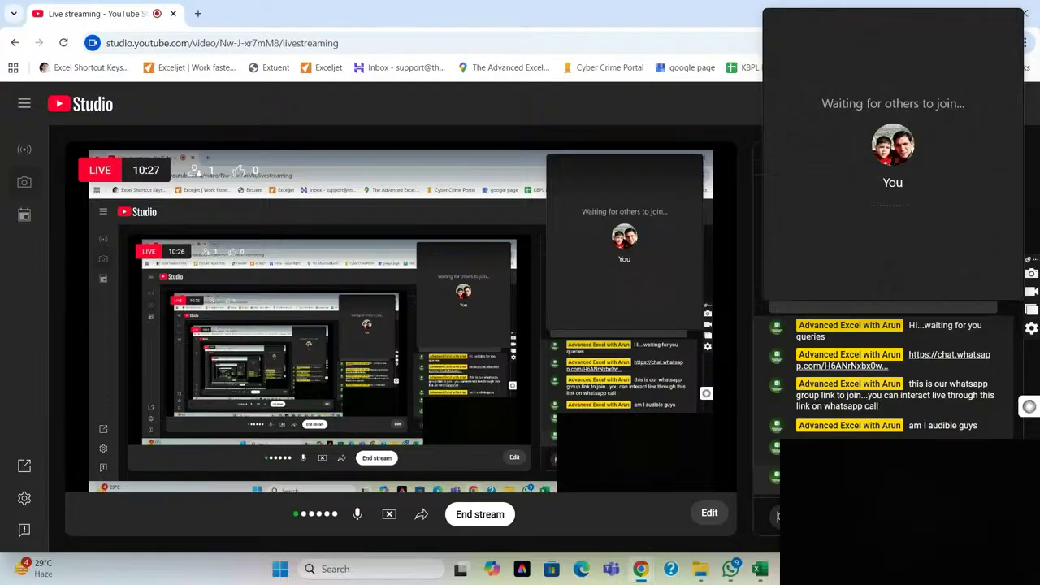
mouse_move(802, 227)
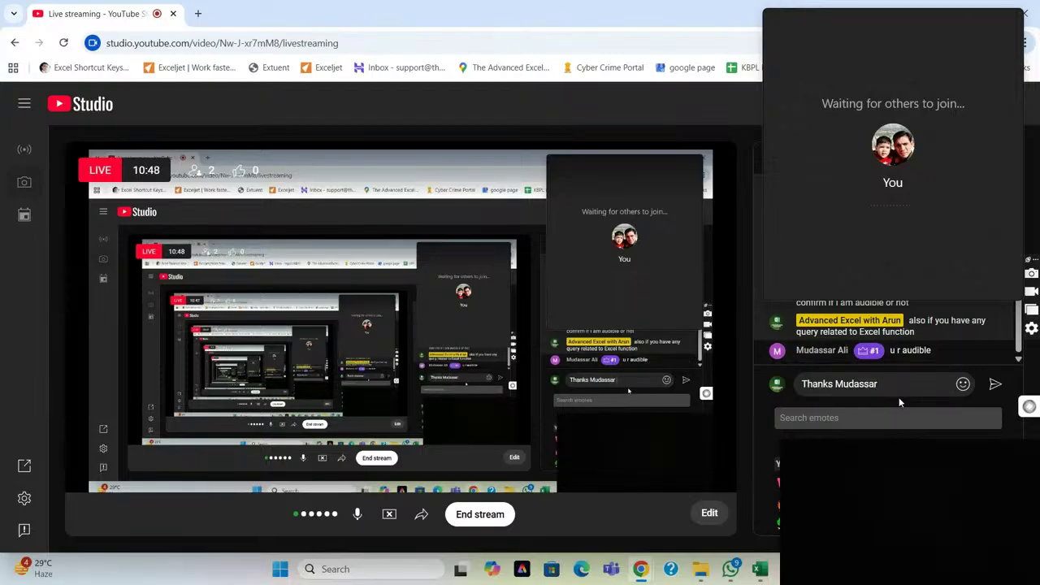
key(Return)
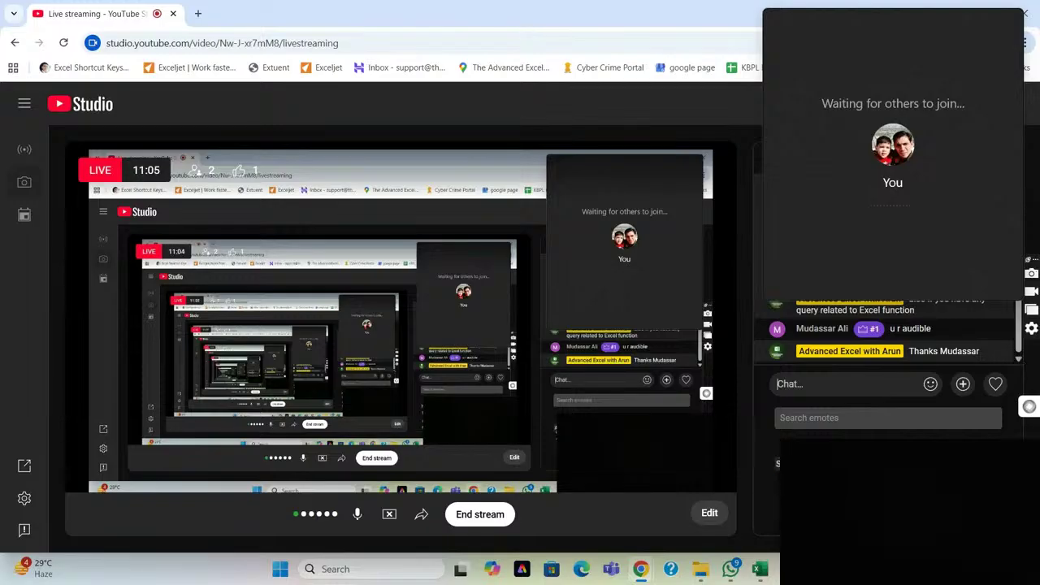
Post the live chat message "please share queries if you have any related to excel functions".
right_click(793, 301)
key(Escape)
click(1021, 387)
click(922, 317)
text(please d)
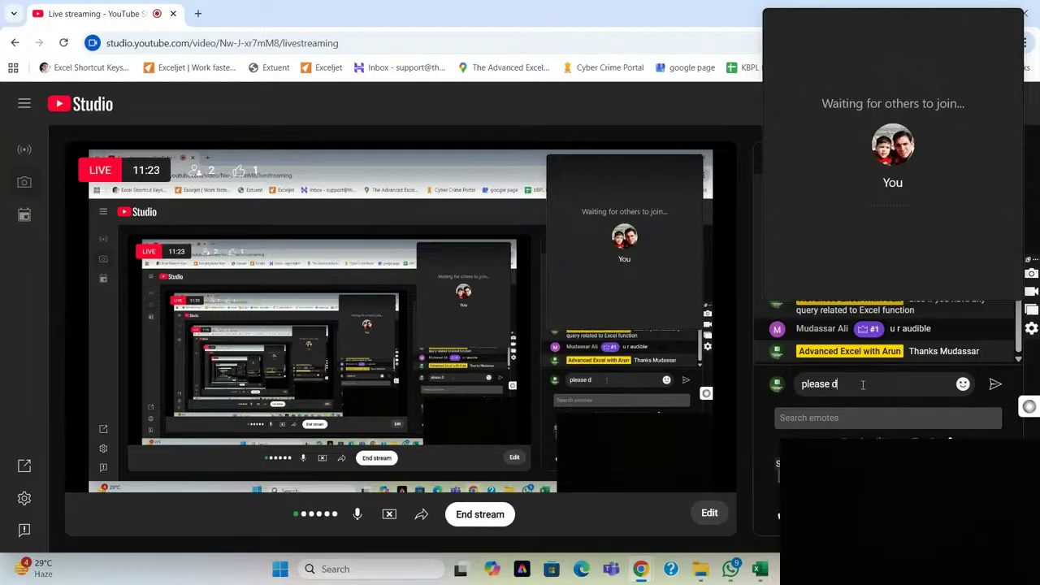
key(BackSpace)
text(share queries if yo)
key(BackSpace)
key(BackSpace)
text(you have e)
key(BackSpace)
text(any re)
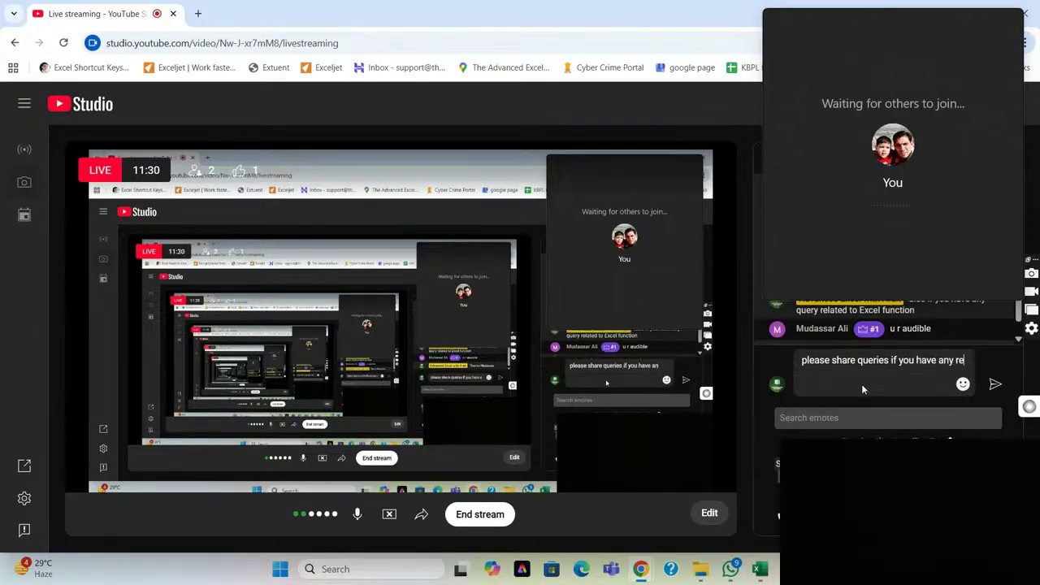
text(lated to excel functions)
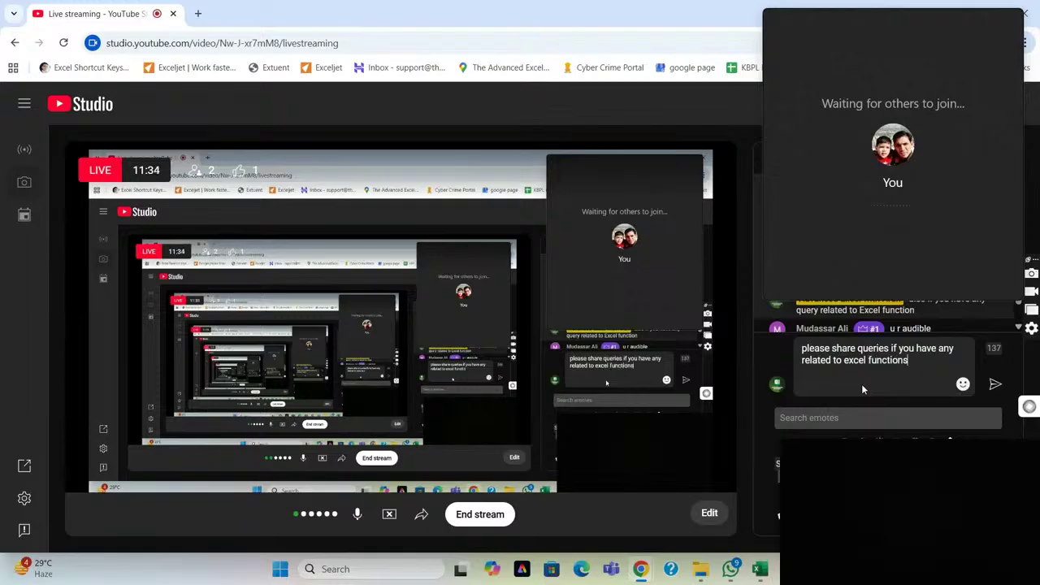
key(Return)
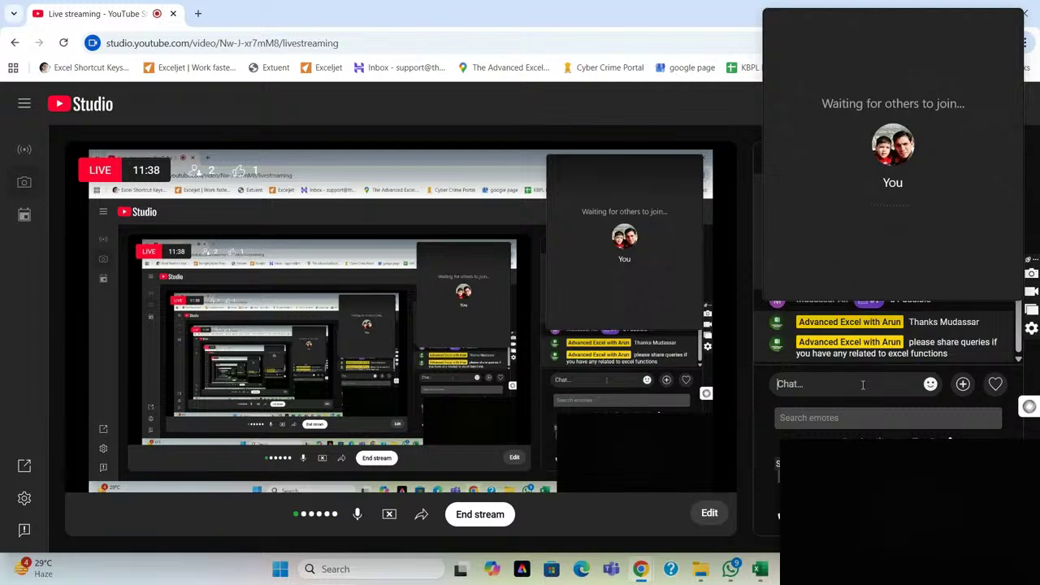
Post the live chat message "waiting for your queries to start the training on topics".
text(waiting)
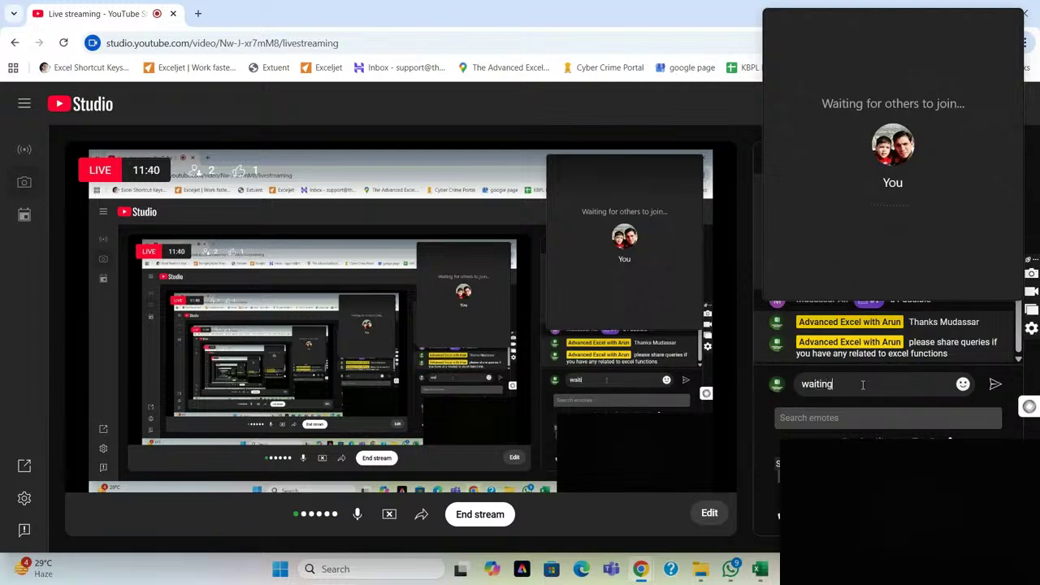
text( for your queries to st)
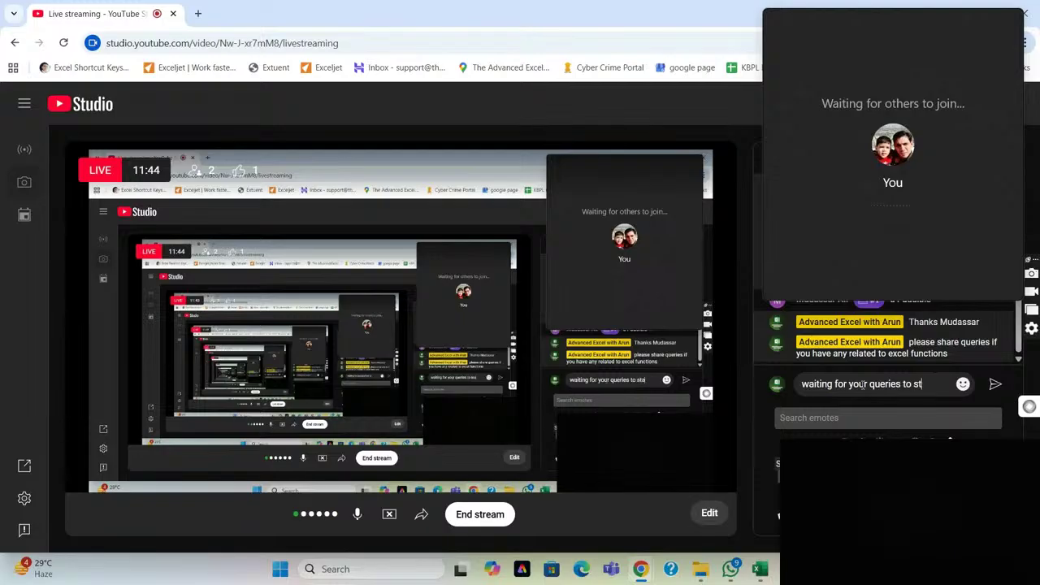
text(art the)
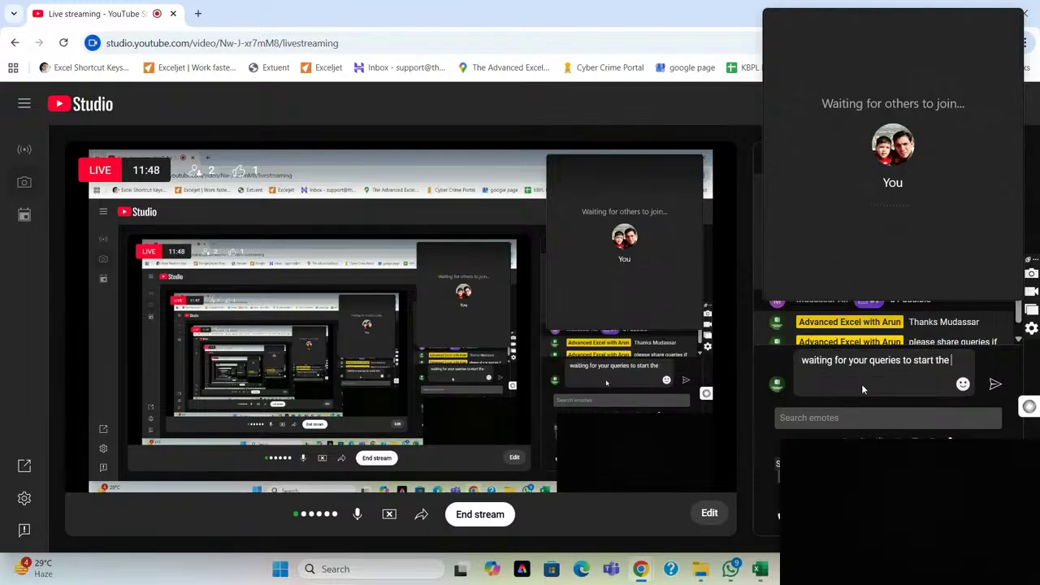
text( training on to)
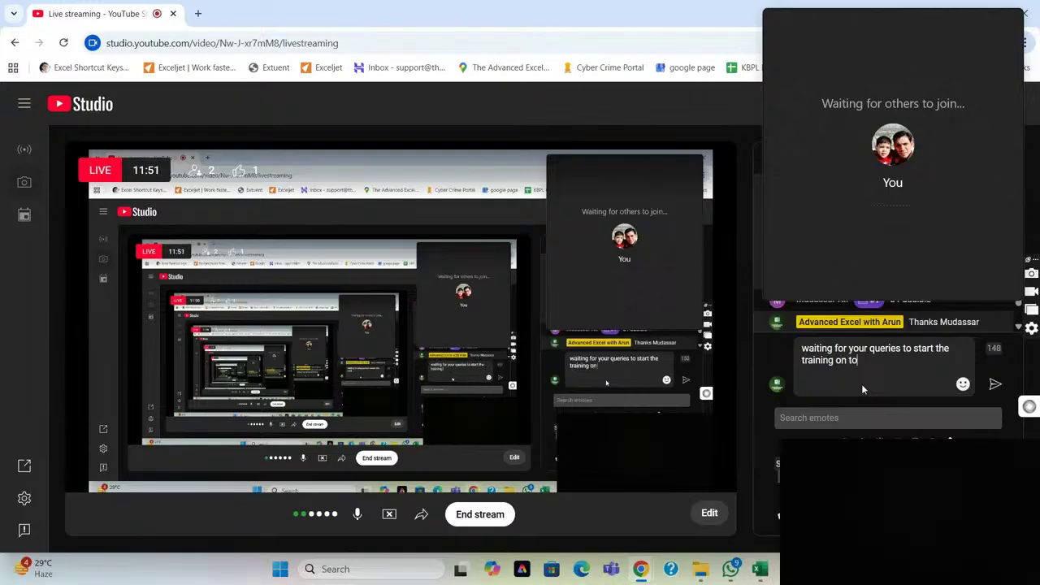
text(pics)
key(Return)
Post the live chat message "as this is an open session, so I didn't carry any pre defined topic".
text(as this is )
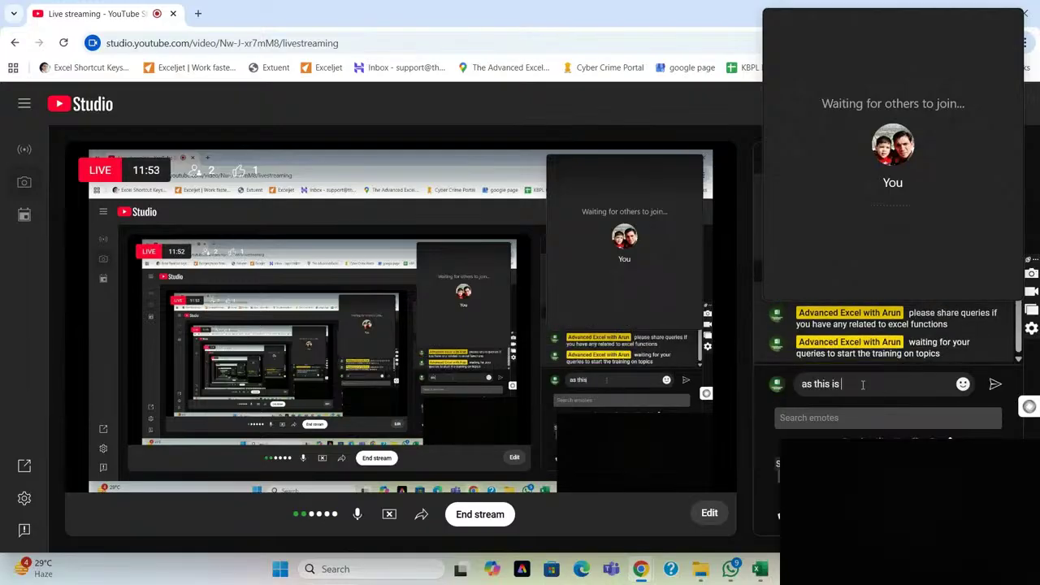
text(an open ses)
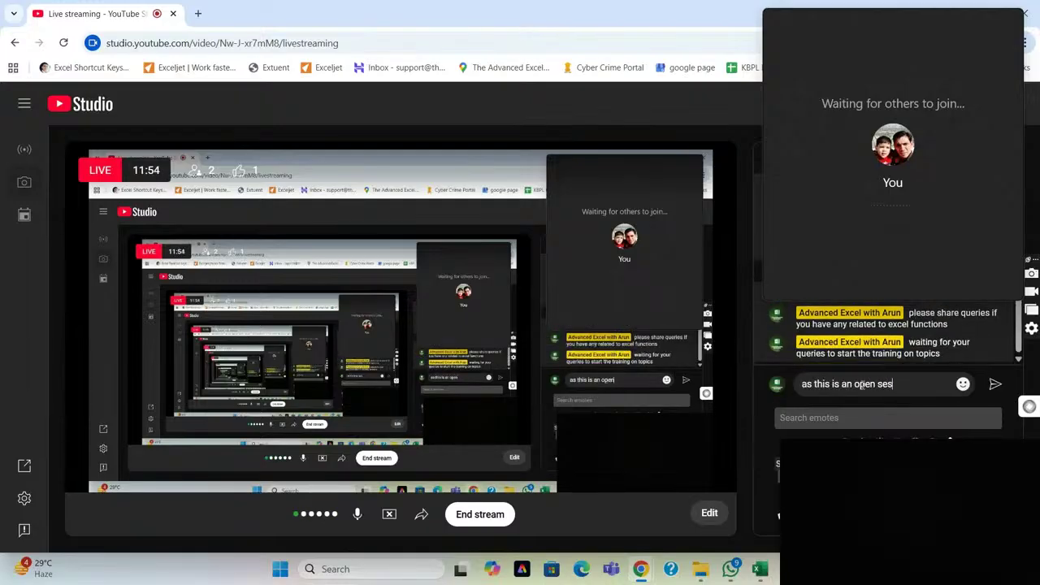
text(sion, so I didn't)
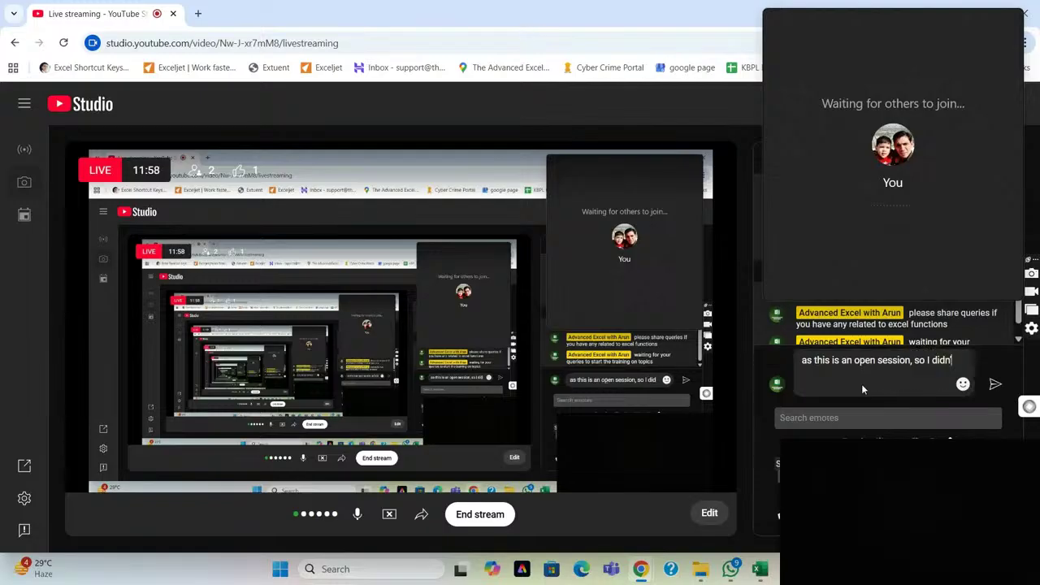
text( car)
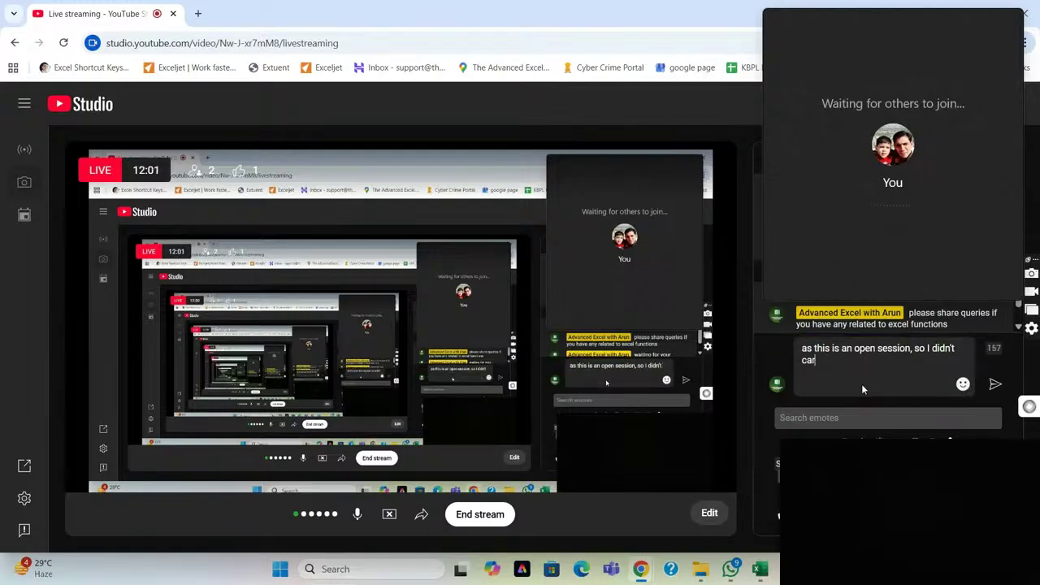
text(ry any pre d)
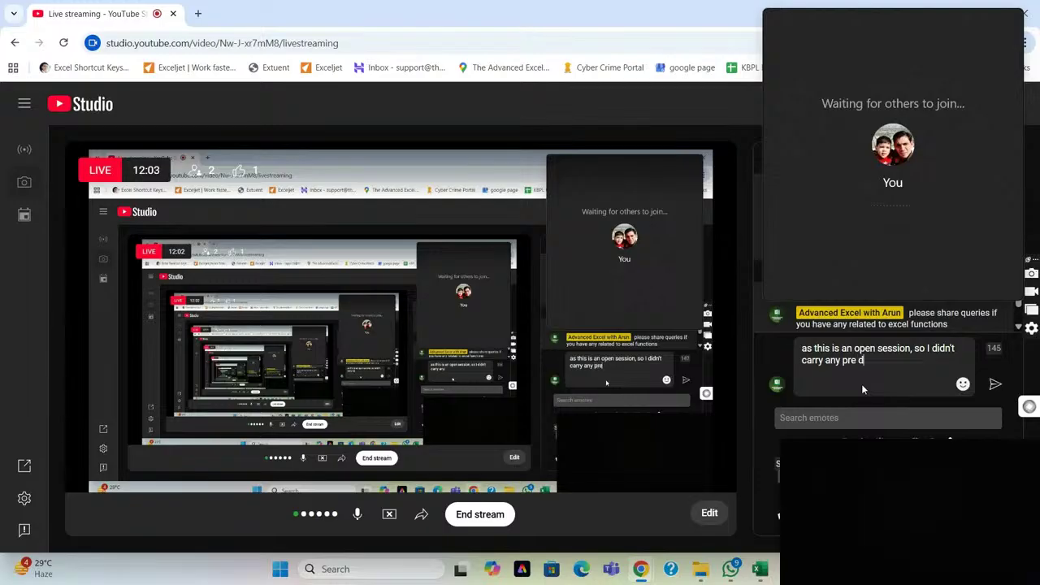
text(efined topic)
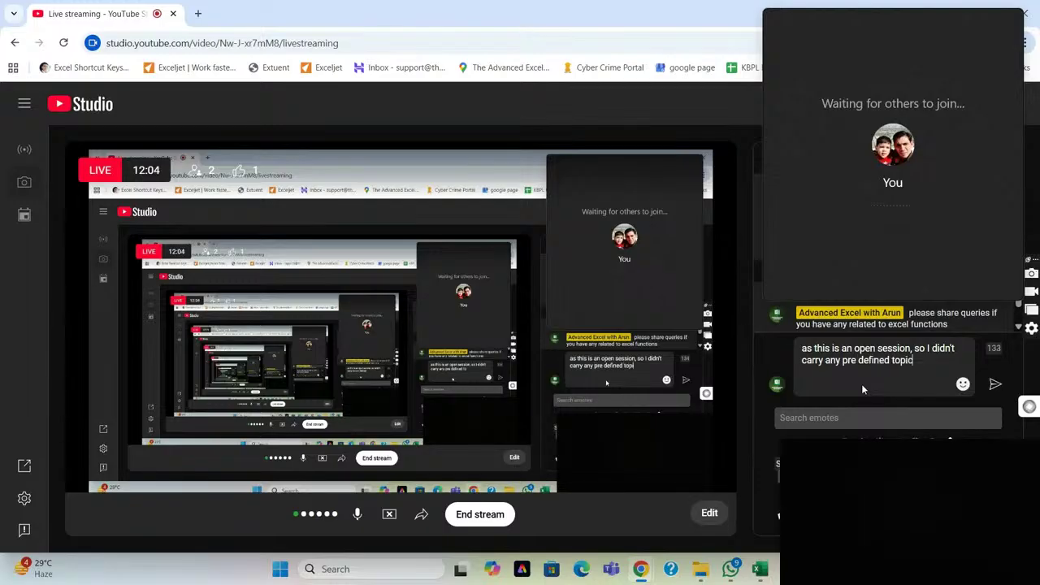
key(Return)
Post the live chat message "will cover only queries from your side" and answer the viewer's lookup functions request with "sure".
text(will dov)
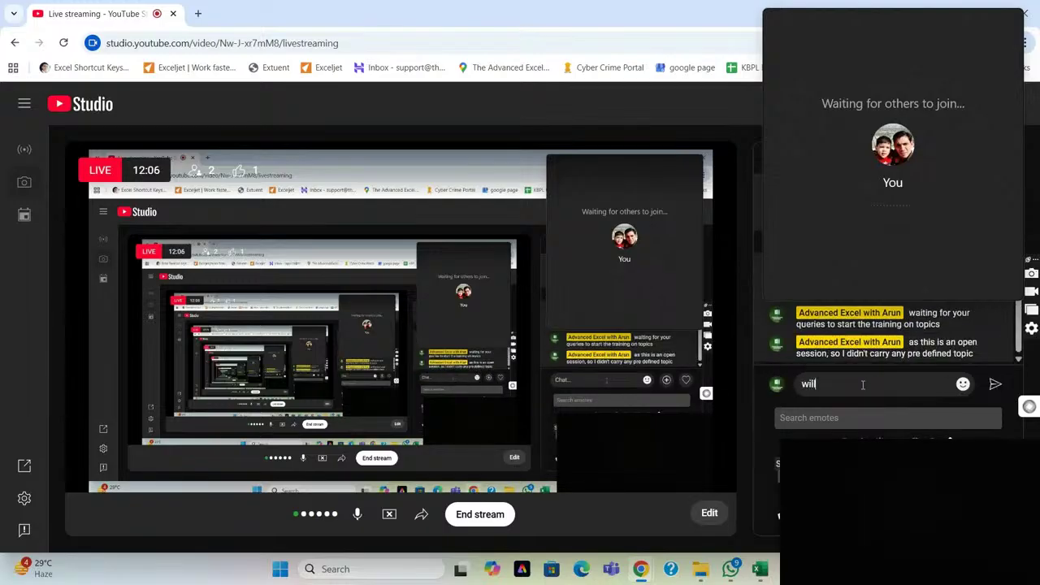
key(BackSpace)
key(BackSpace)
key(BackSpace)
text(cover on)
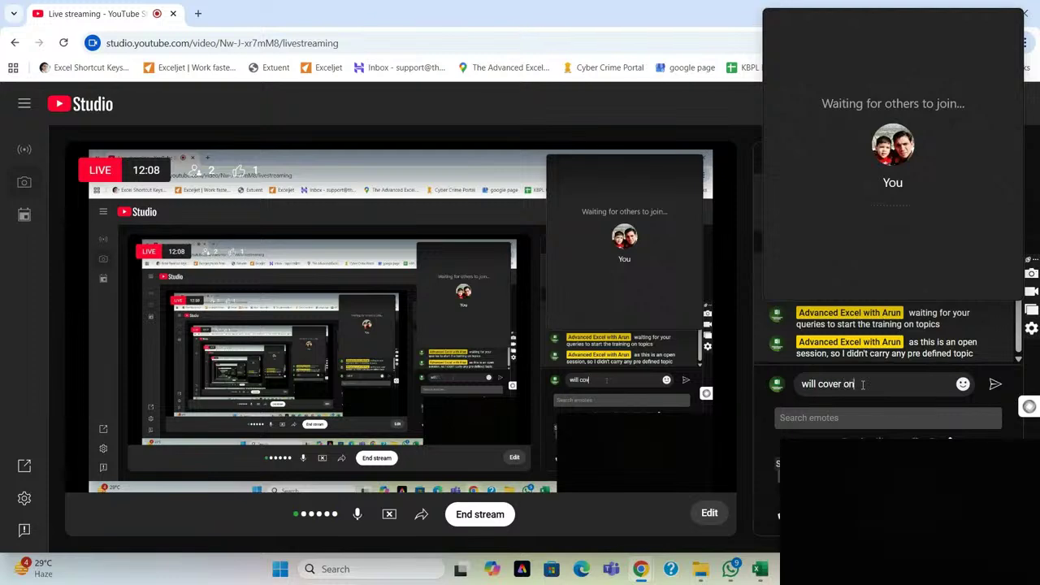
text(ly queries f)
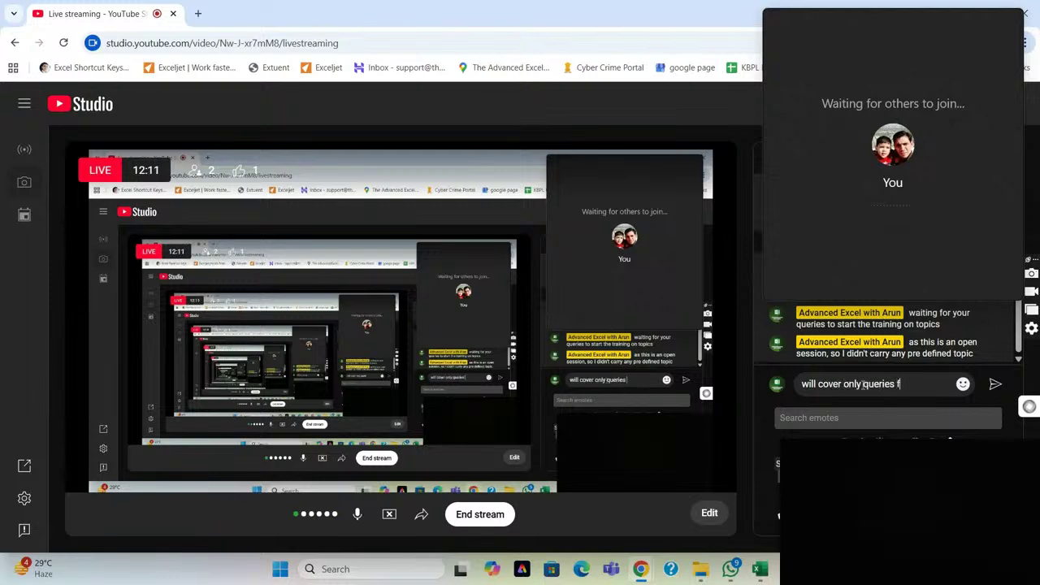
text(rom your side)
key(Return)
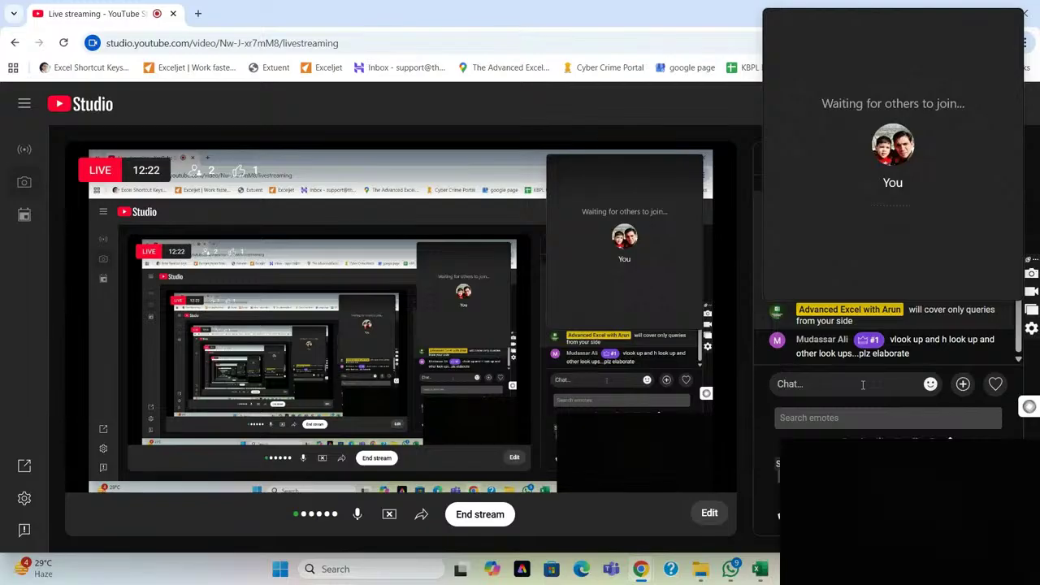
text(sure)
key(Return)
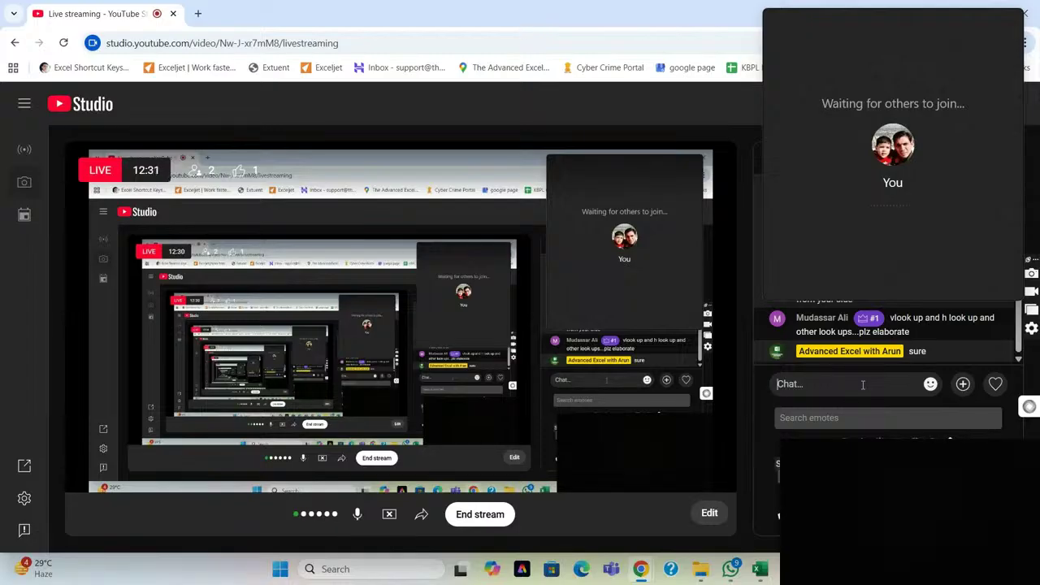
Switch to Excel and create a new blank workbook for the lookup demonstration.
key(alt+Tab)
key(alt+Tab)
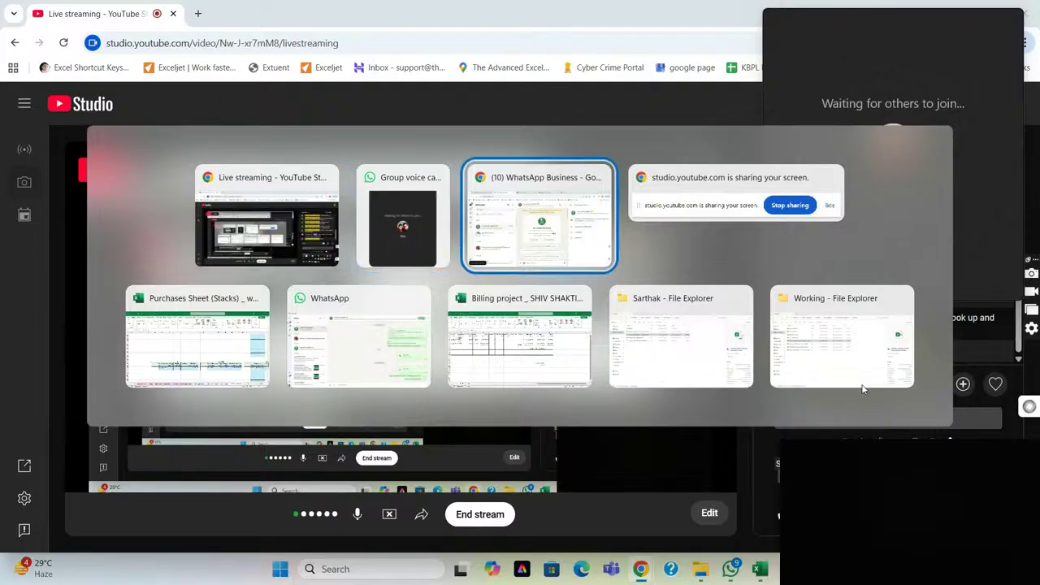
key(alt+Down)
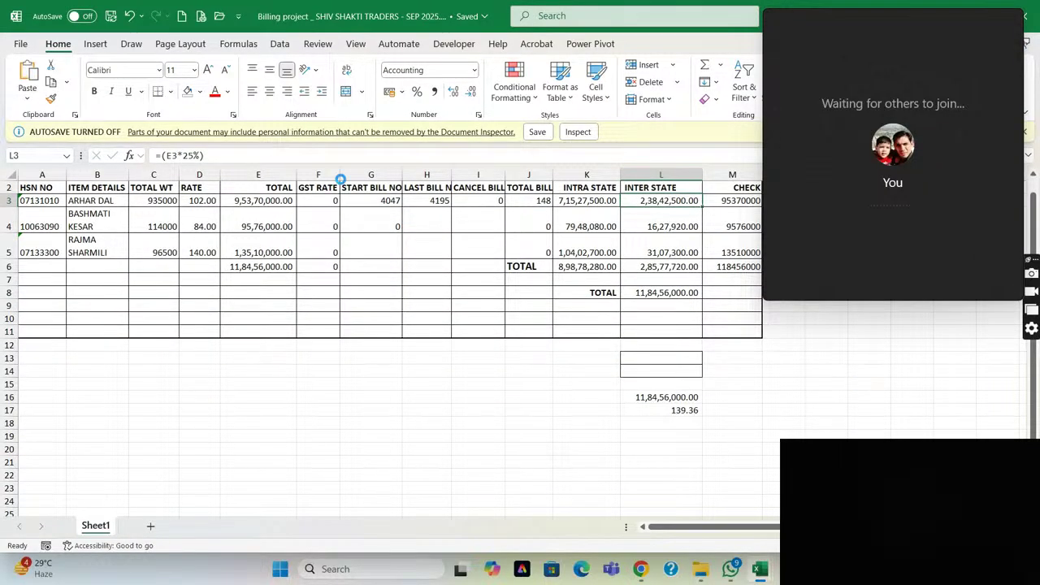
click(183, 246)
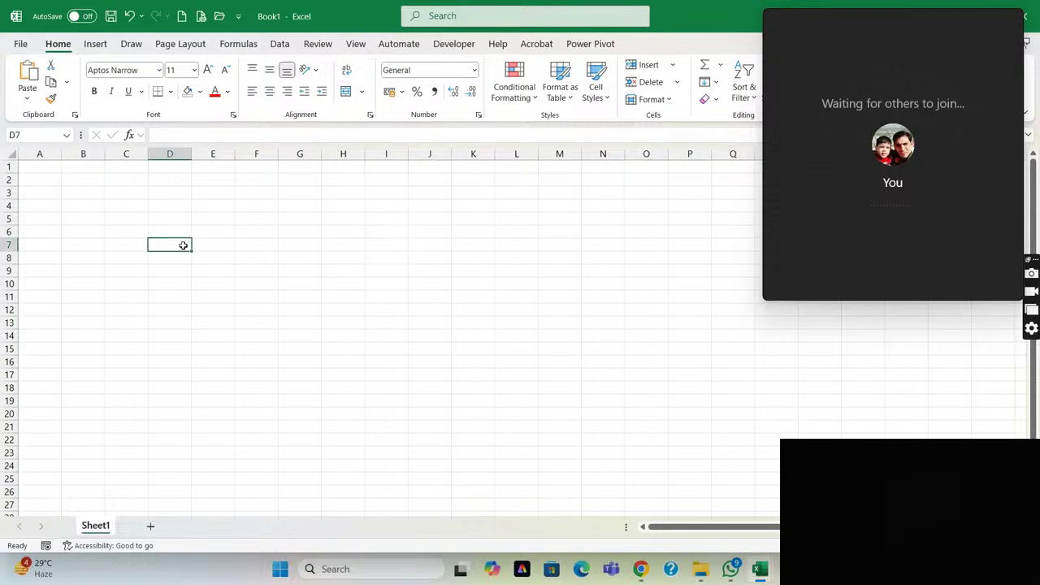
key(Home)
key(ctrl+Home)
key(alt+Tab)
key(alt+Tab)
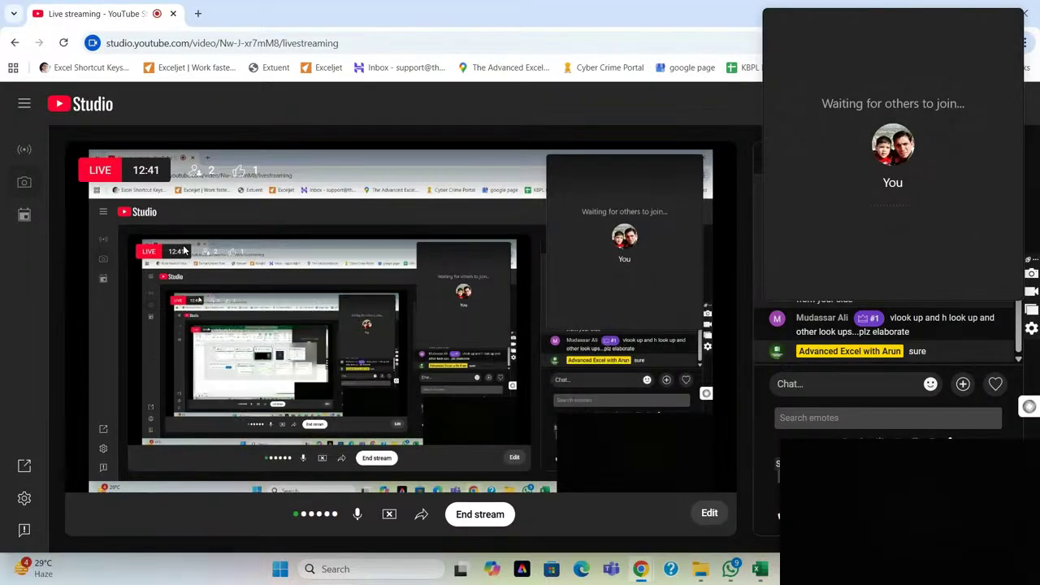
key(alt+Tab)
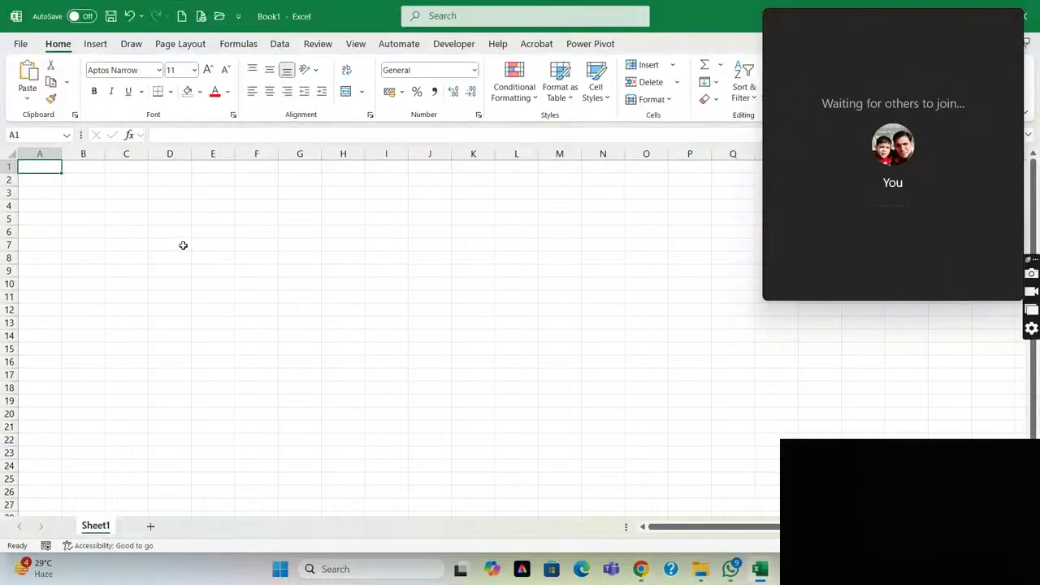
Enter the header "Name" in A1, insert a column before it, and enter "Emp ID" in the new A1.
click(142, 253)
key(ctrl+Home)
text(Name)
key(ctrl+Return)
key(ctrl+space)
key(ctrl+shift+plus)
text(Emp)
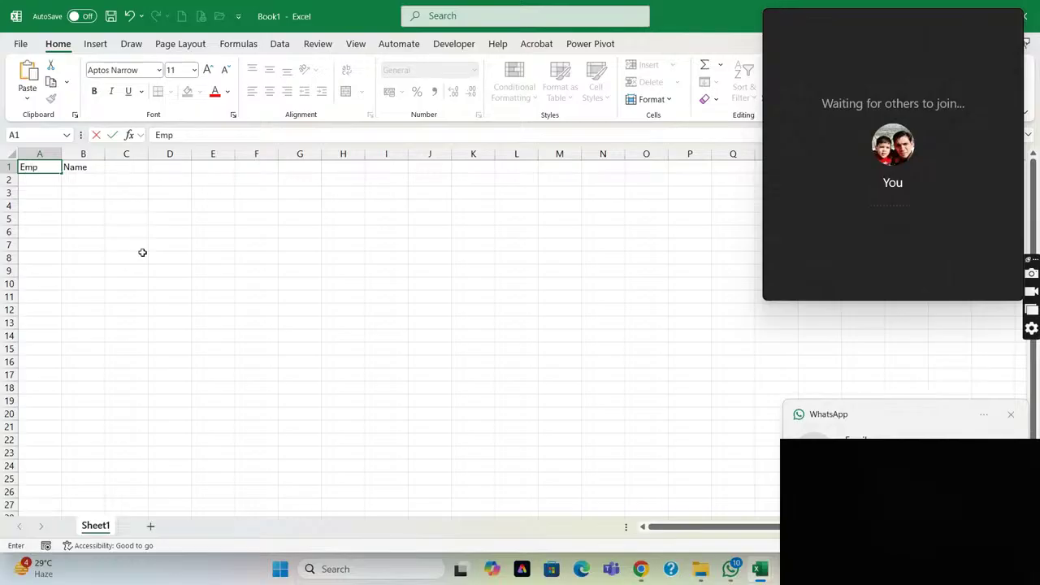
text( ID)
Add the headers "DOB" in C1 and "Department" in D1.
key(Tab)
key(Tab)
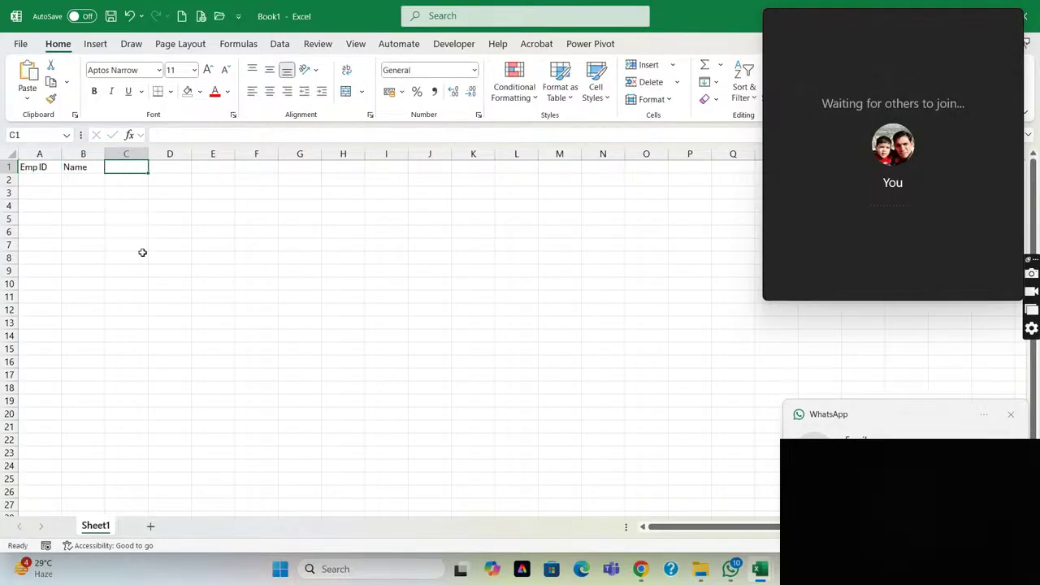
text(DOB)
key(Tab)
text(Department)
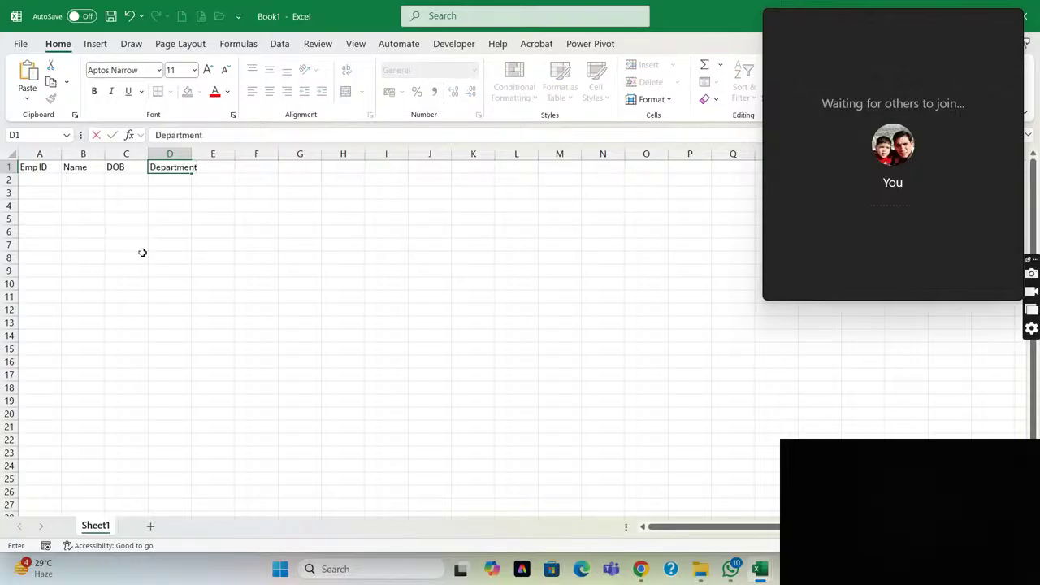
key(Tab)
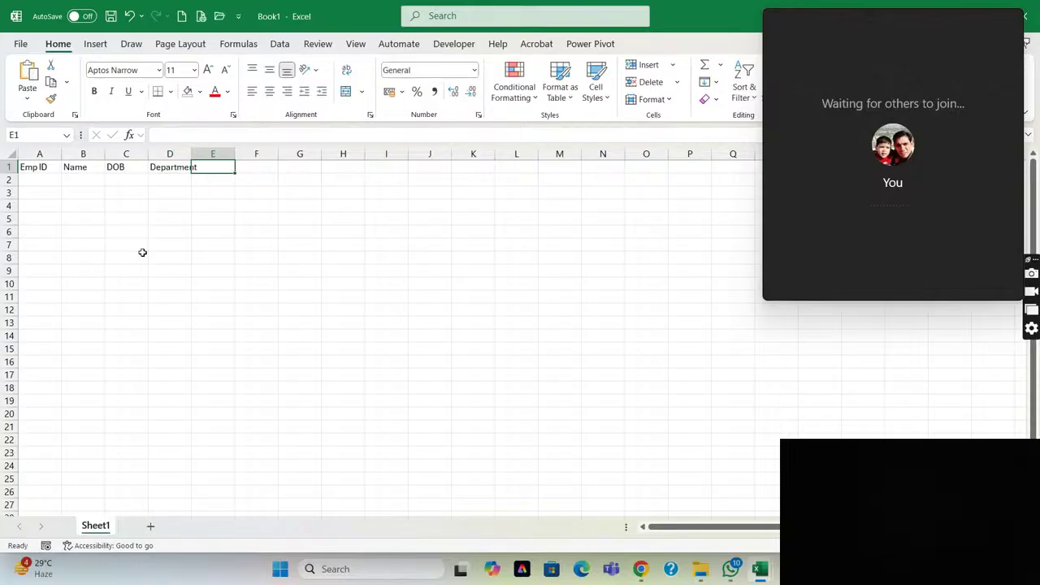
Select columns A to D in full and auto-fit their widths.
key(Left)
key(Left)
key(Left)
key(Left)
key(ctrl+shift+Down)
key(ctrl+shift+Right)
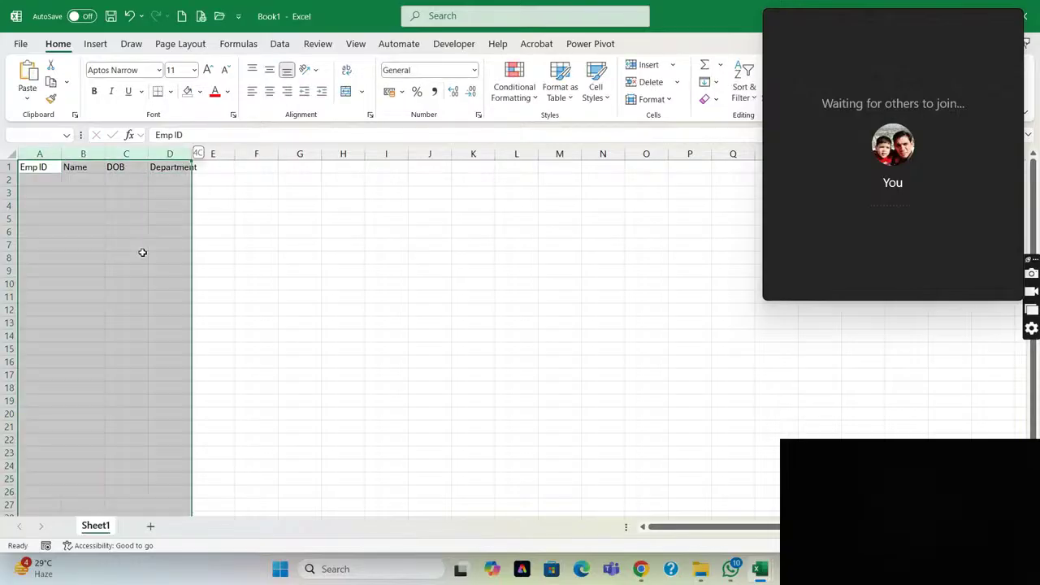
key(alt+h)
key(o)
key(i)
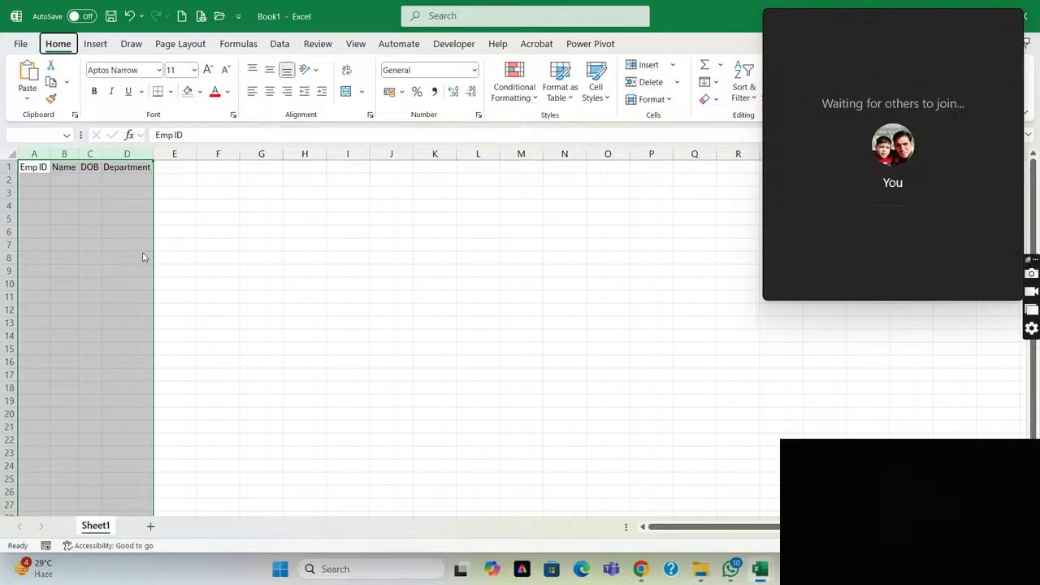
Set the font size of columns A to D to 18 and their column width to 15.
key(alt+h)
text(fs18)
key(Return)
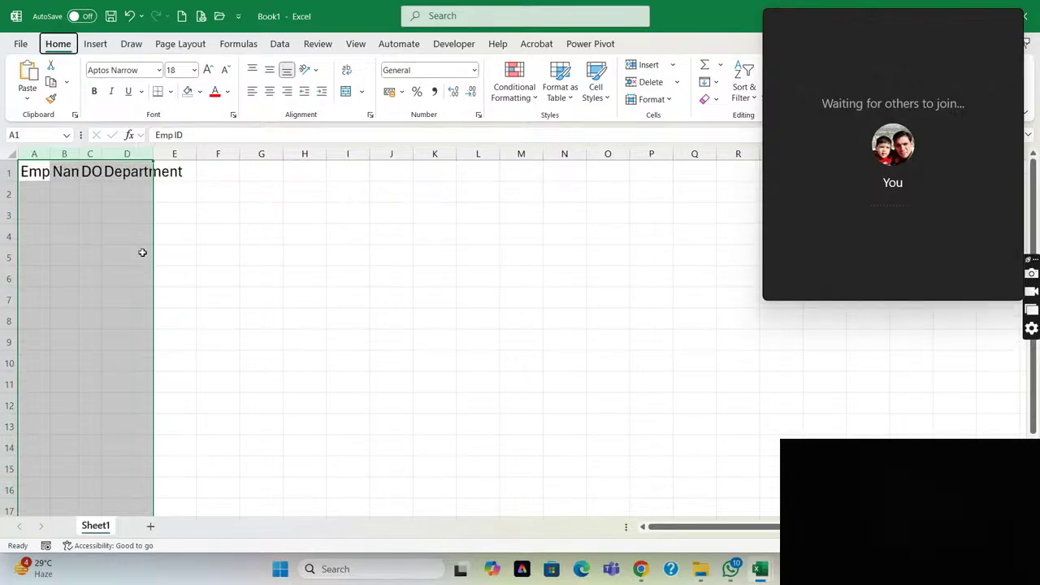
key(alt+h)
text(ow15)
key(Return)
key(ctrl+Home)
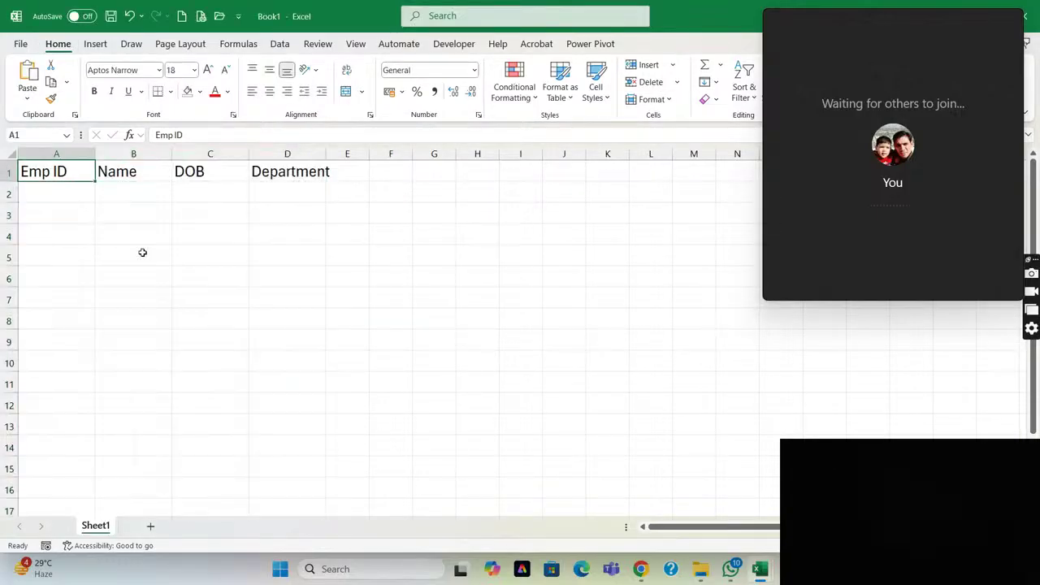
Centre the header row cells A1:D1 horizontally.
key(shift+Right)
key(shift+Right)
key(shift+Right)
key(alt)
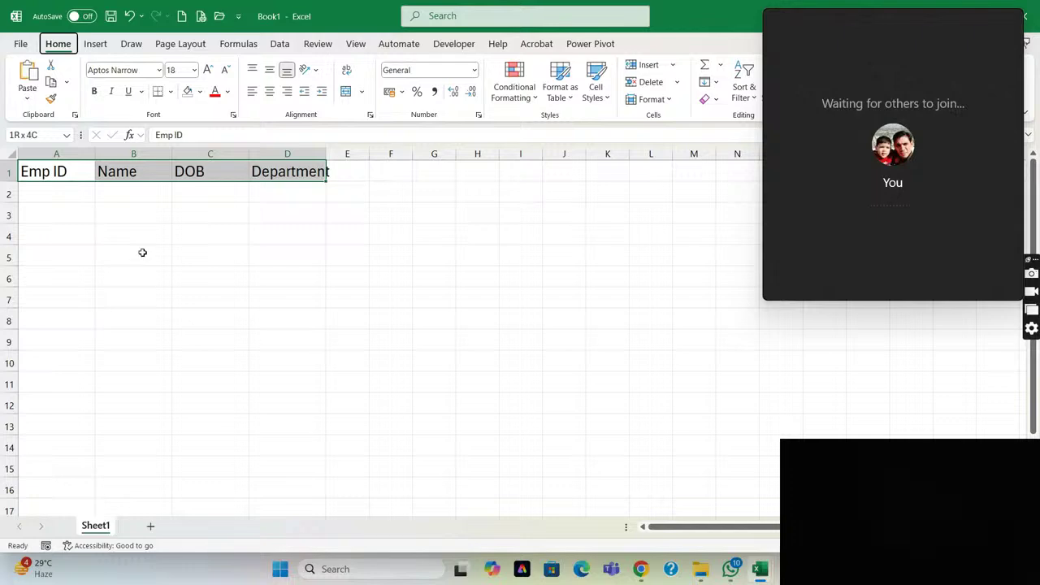
key(h)
key(a)
key(c)
Fill A2:A7 with random employee IDs using =RANDBETWEEN(1001,9999).
key(Down)
text(=RANDBETWEEN()
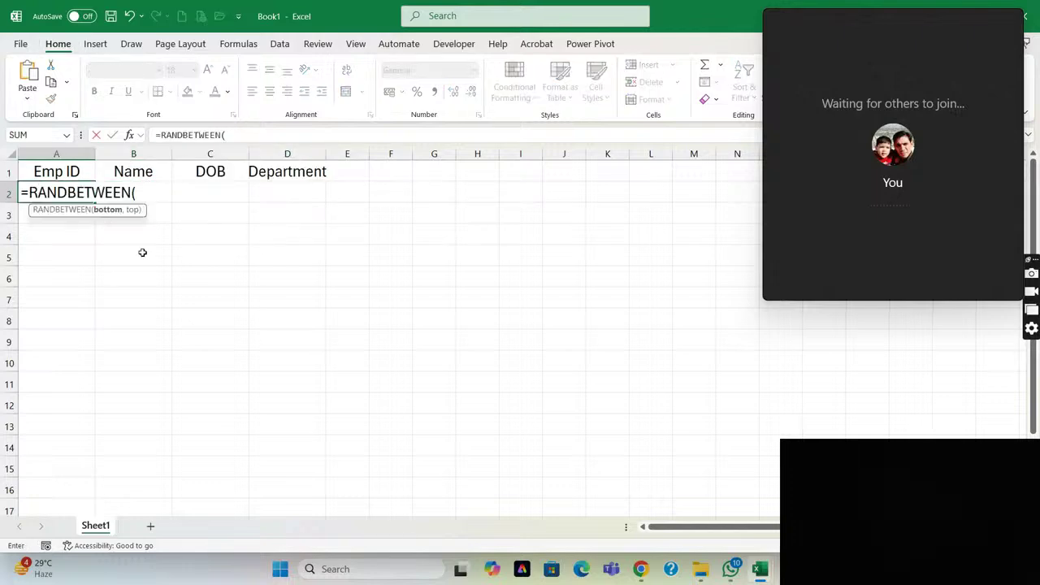
text(1001,9999)
key(ctrl+Return)
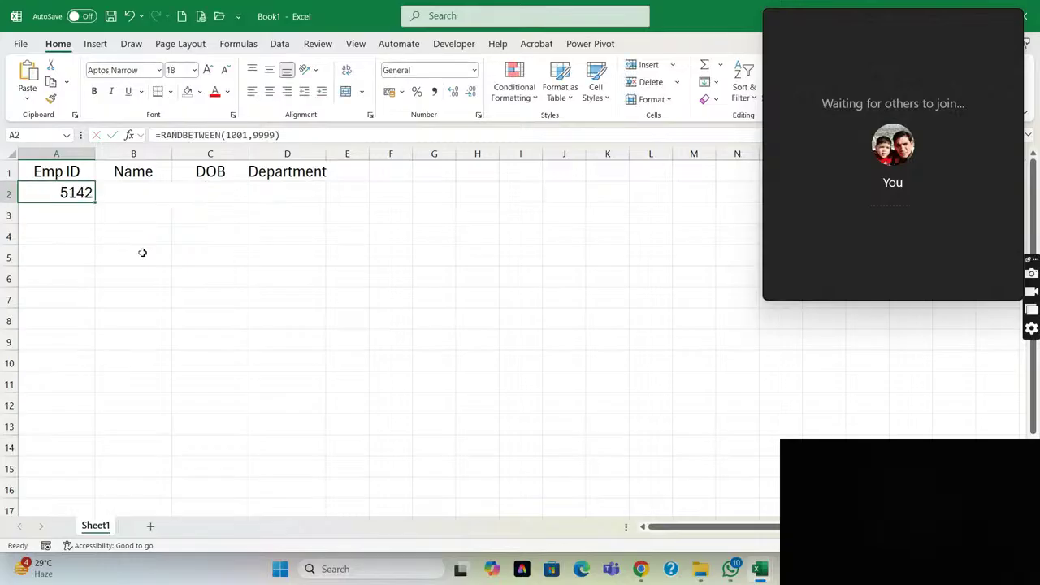
key(shift+Down)
key(shift+Down)
key(shift+Down)
key(shift+Down)
key(shift+Down)
key(ctrl+d)
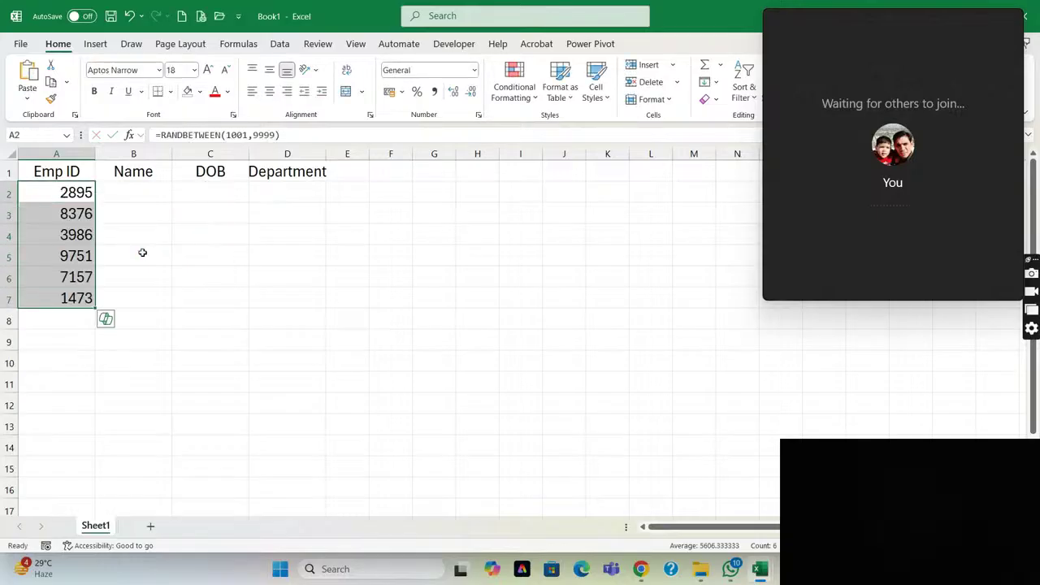
Replace the random ID formulas in A2:A7 with their values and centre the cells.
key(ctrl+c)
key(ctrl+shift+v)
key(alt)
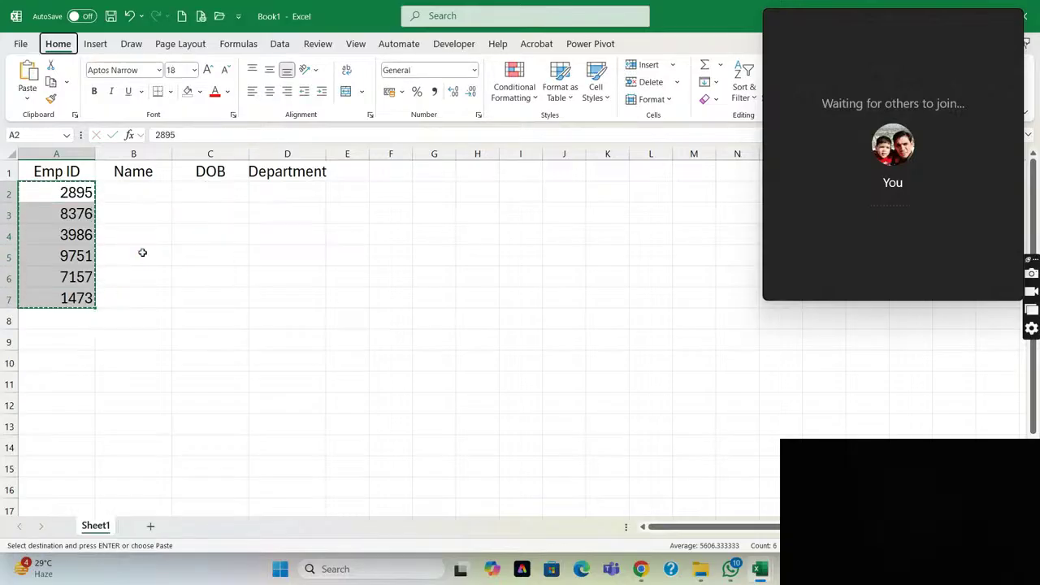
key(h)
key(a)
key(c)
Enter the names A, B, C, D, E and F down B2:B7.
key(Right)
text(A)
key(Return)
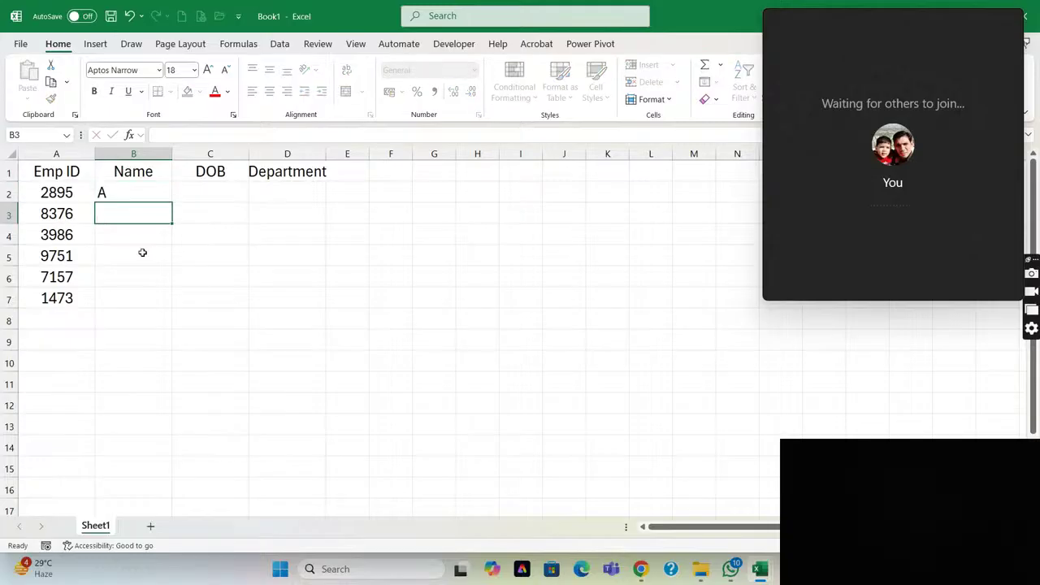
text(B)
key(Return)
text(C)
key(Return)
text(D)
key(Return)
text(E)
key(Return)
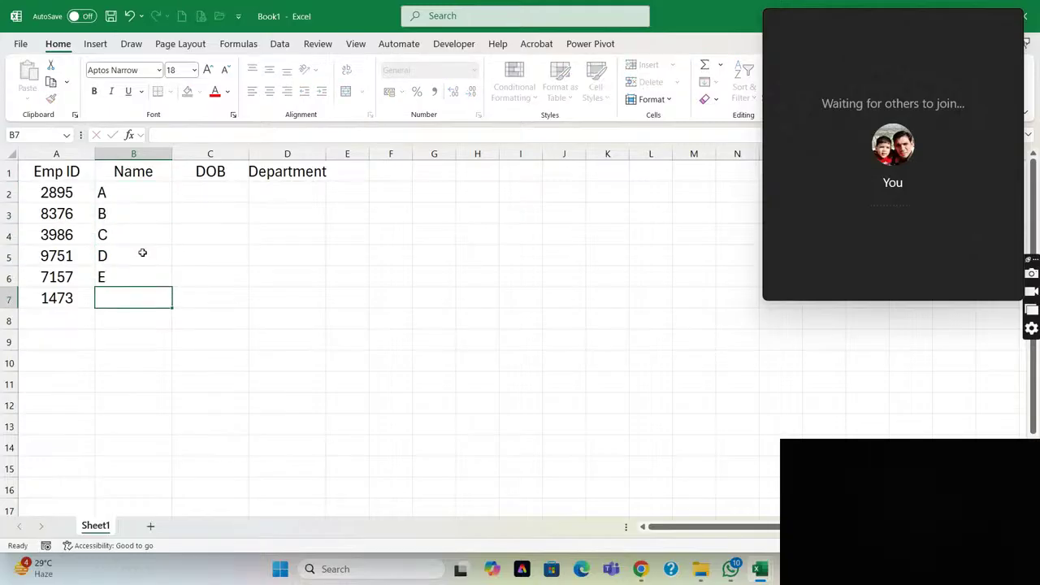
text(F)
key(Return)
Enter a sample date of birth in C2 by inserting today's date and changing its year, and auto-fit the DOB column.
key(Right)
key(Up)
key(Up)
key(Up)
key(Up)
key(Up)
key(Up)
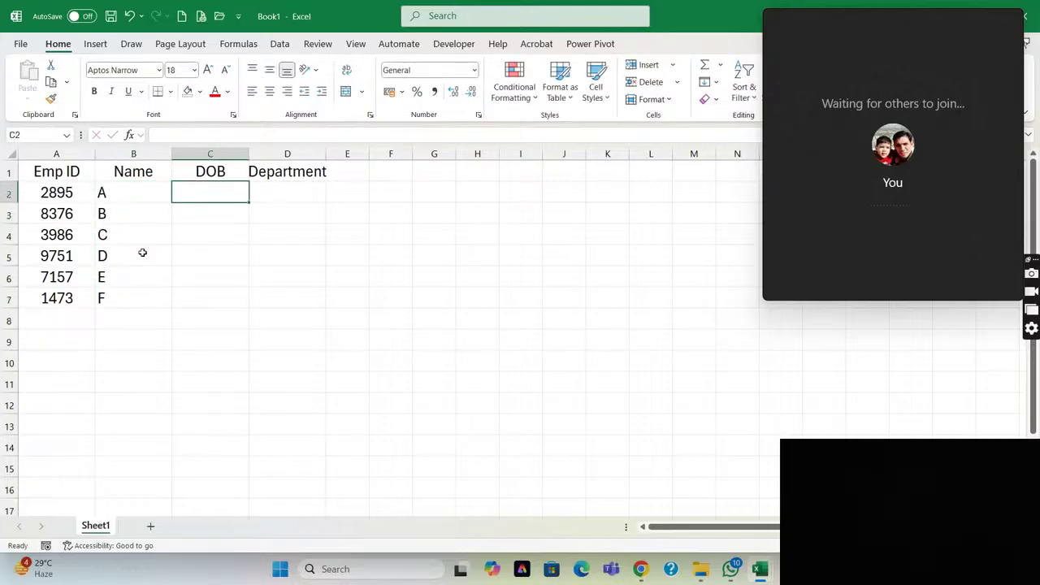
key(ctrl+semicolon)
key(ctrl+Return)
key(F2)
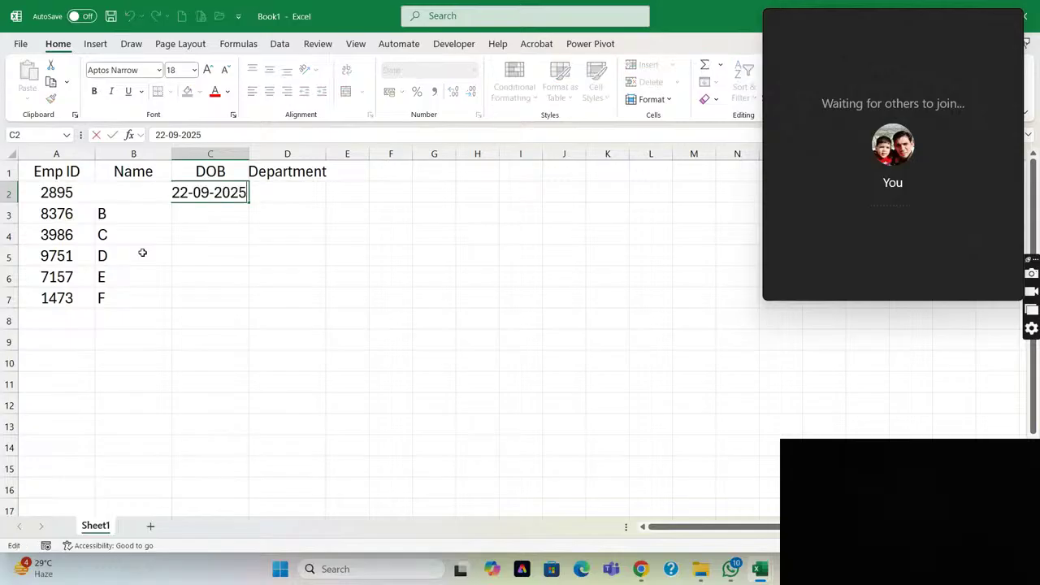
key(BackSpace)
key(BackSpace)
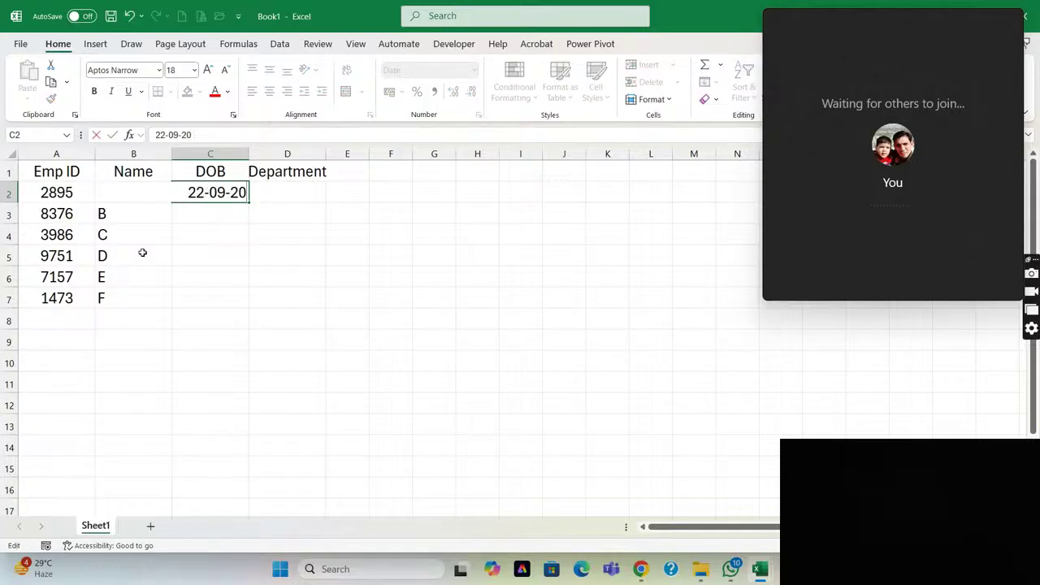
text(01)
key(Return)
key(Up)
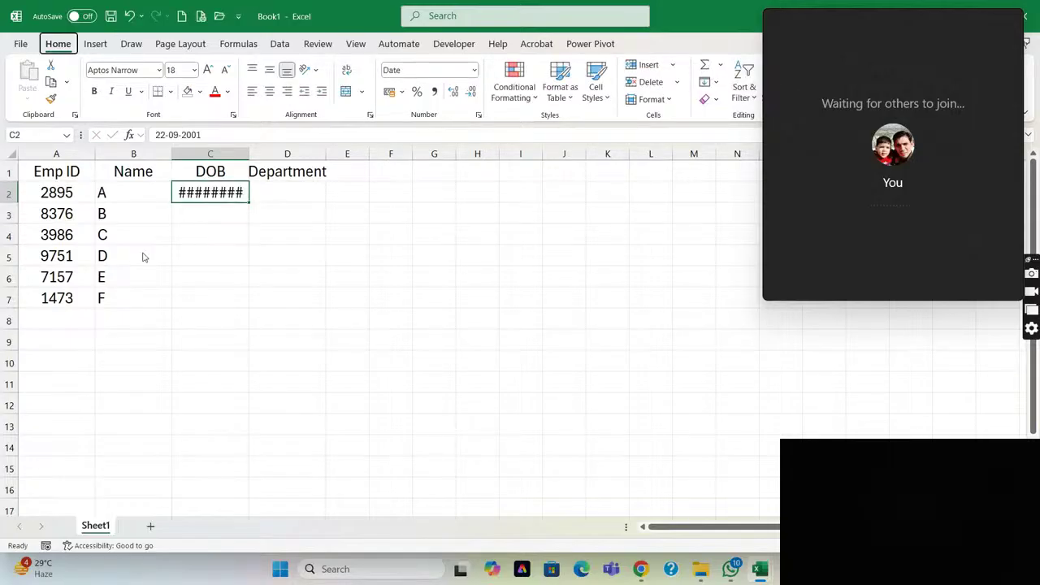
key(F2)
key(Return)
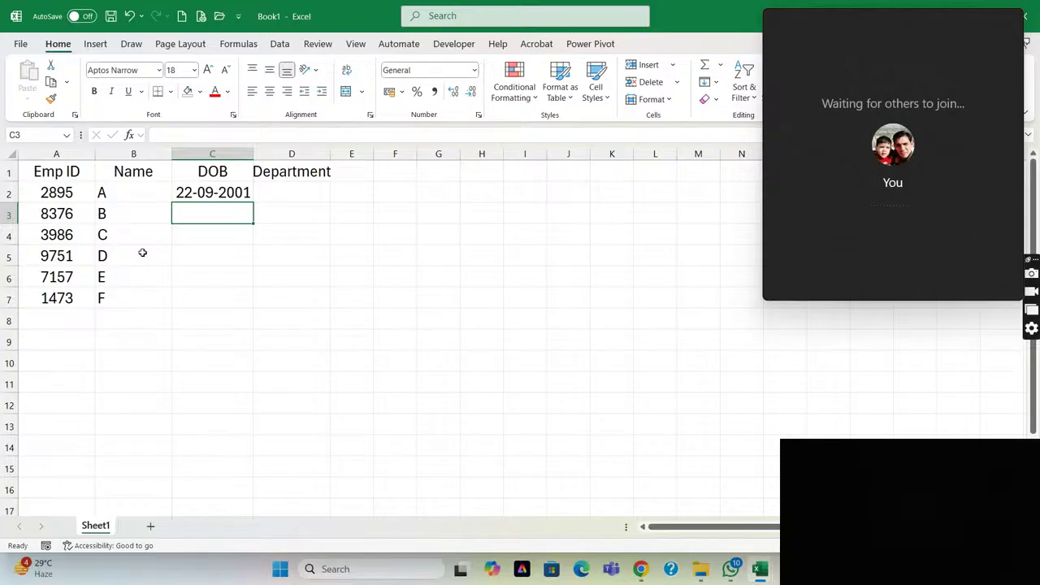
Enter =C2+300 in C3 and fill the formula down to C7.
text(=)
key(Up)
text(+)
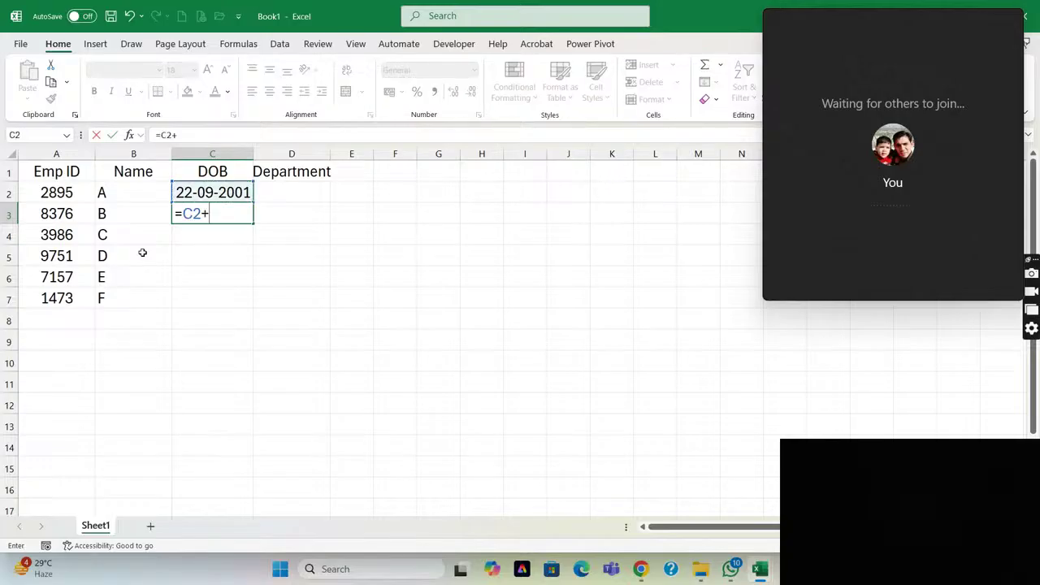
text(300)
key(ctrl+Return)
key(shift+Down)
key(shift+Down)
key(shift+Down)
key(shift+Down)
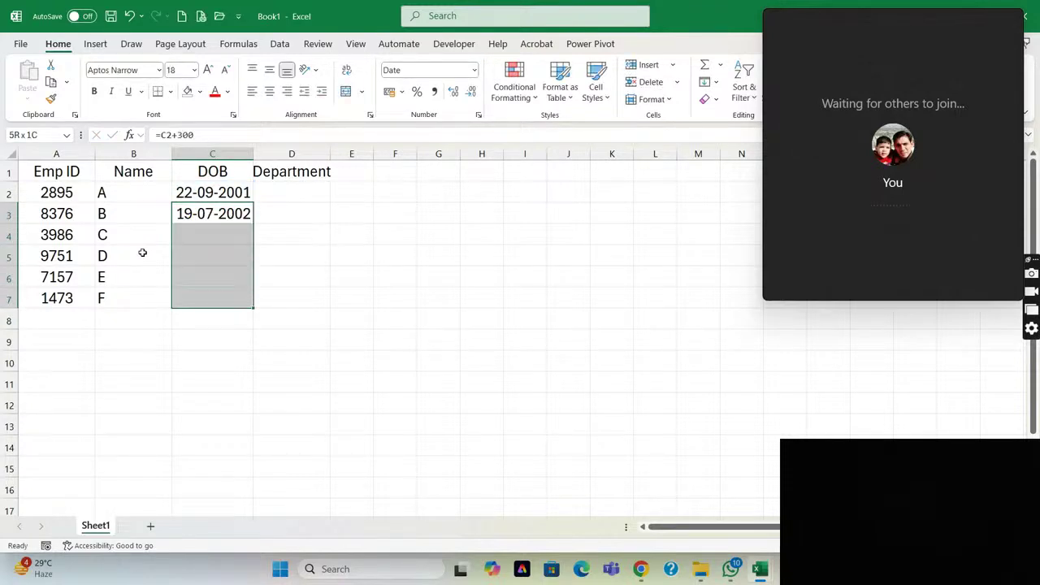
key(ctrl+d)
Copy the dates of birth in C2:C7 and paste them back over the same cells.
key(ctrl+Up)
key(Down)
key(ctrl+shift+Down)
key(ctrl+c)
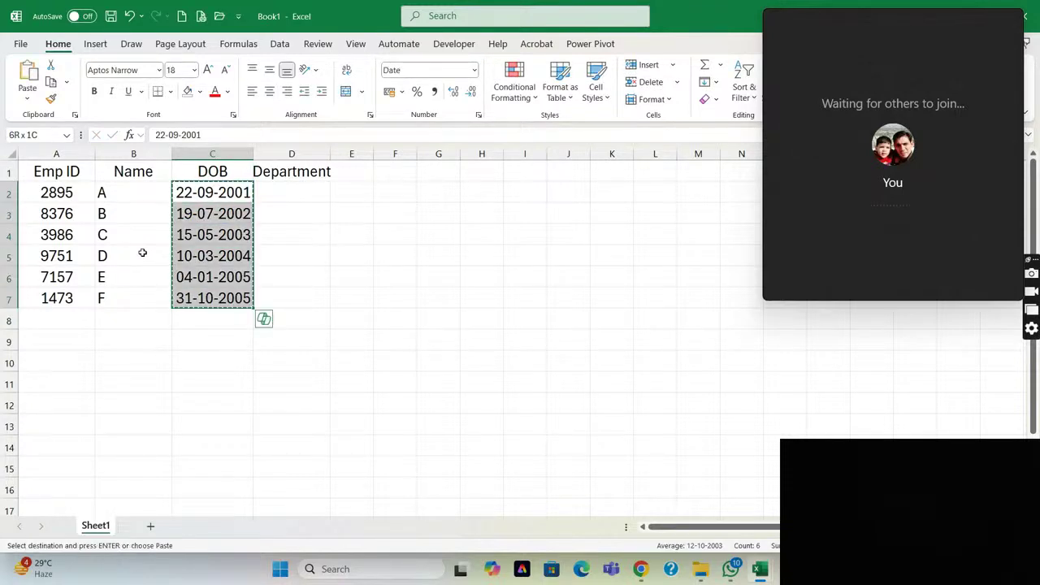
key(ctrl+v)
Auto-fit the width of the Department column.
key(ctrl+Up)
key(Right)
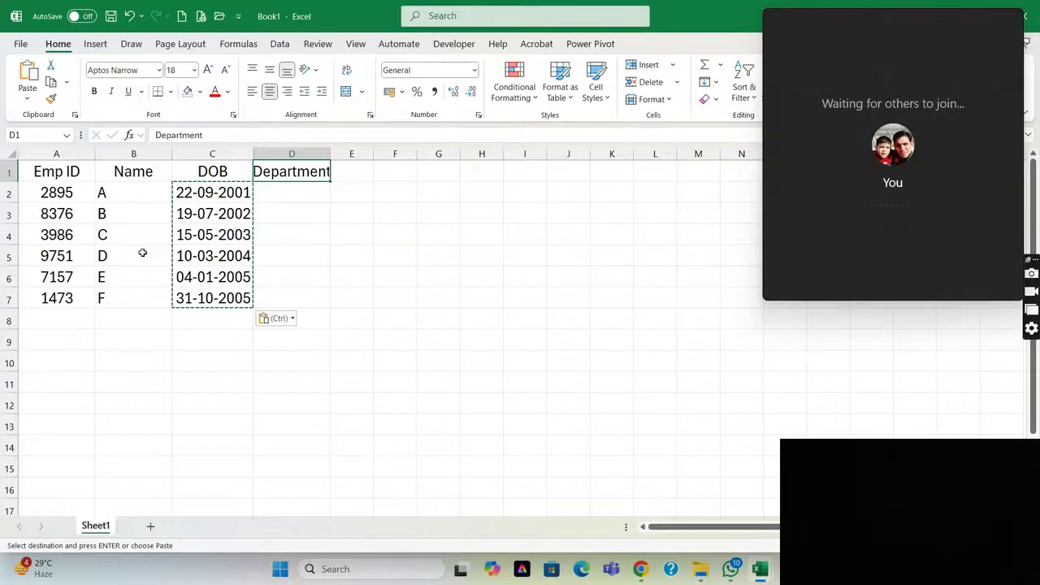
key(alt+h)
key(o)
key(i)
Insert a blank column before the DOB column.
key(Right)
key(Left)
key(Left)
key(ctrl+space)
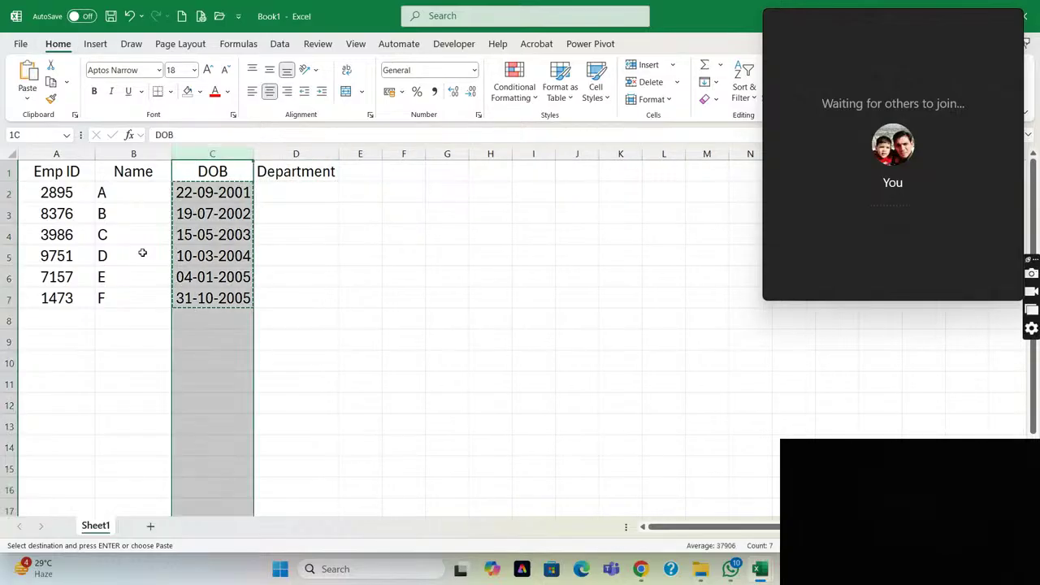
key(ctrl+shift+equal)
Move the Department header from E1 to C1 and auto-fit the column width.
key(Right)
key(Right)
key(Left)
key(Left)
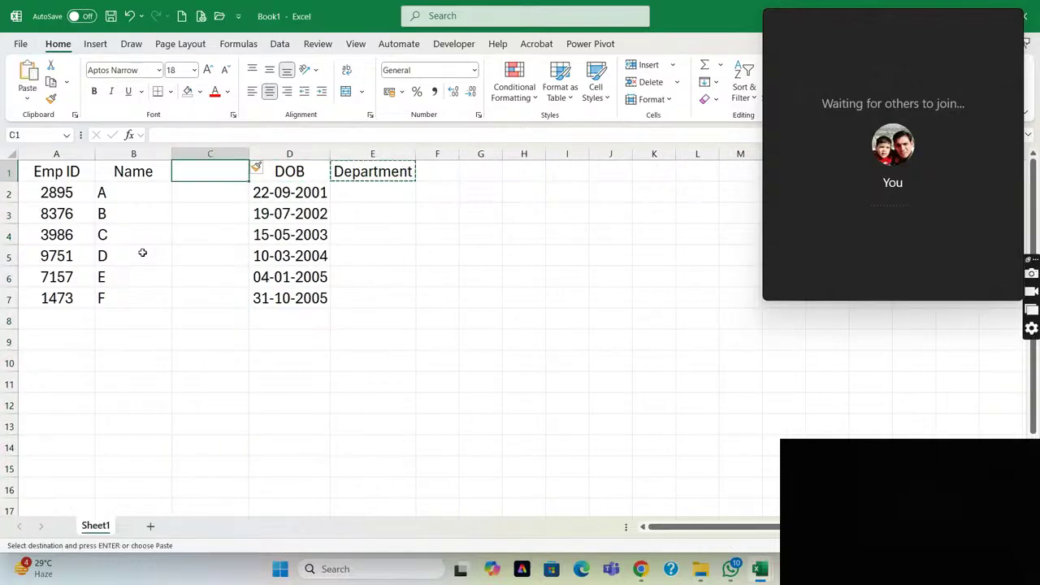
key(ctrl+v)
key(Return)
key(Up)
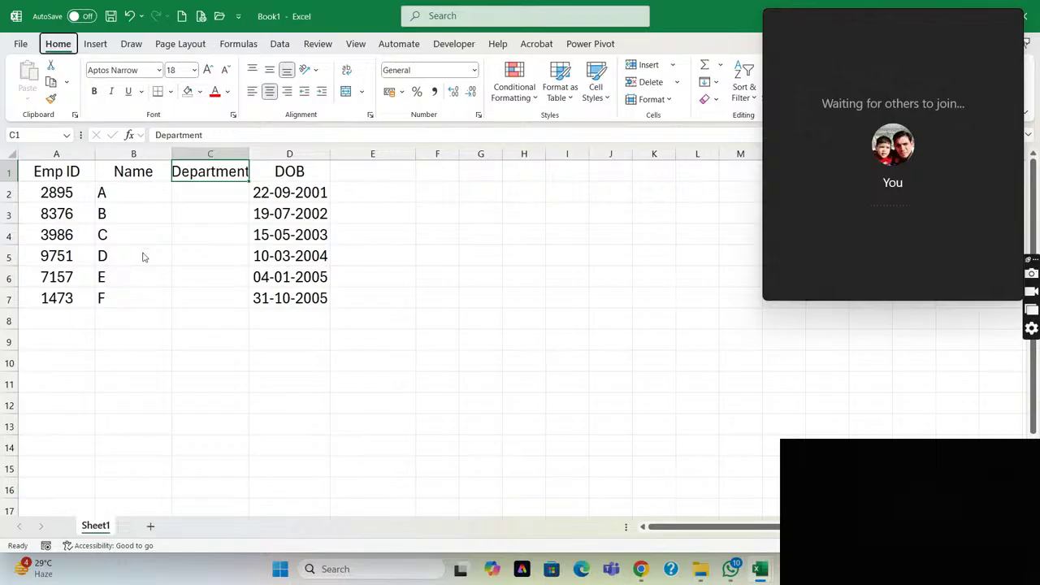
Enter HR, Finance and Account in C2:C4 of the Department column.
key(Down)
text(HR)
key(Return)
text(Finan)
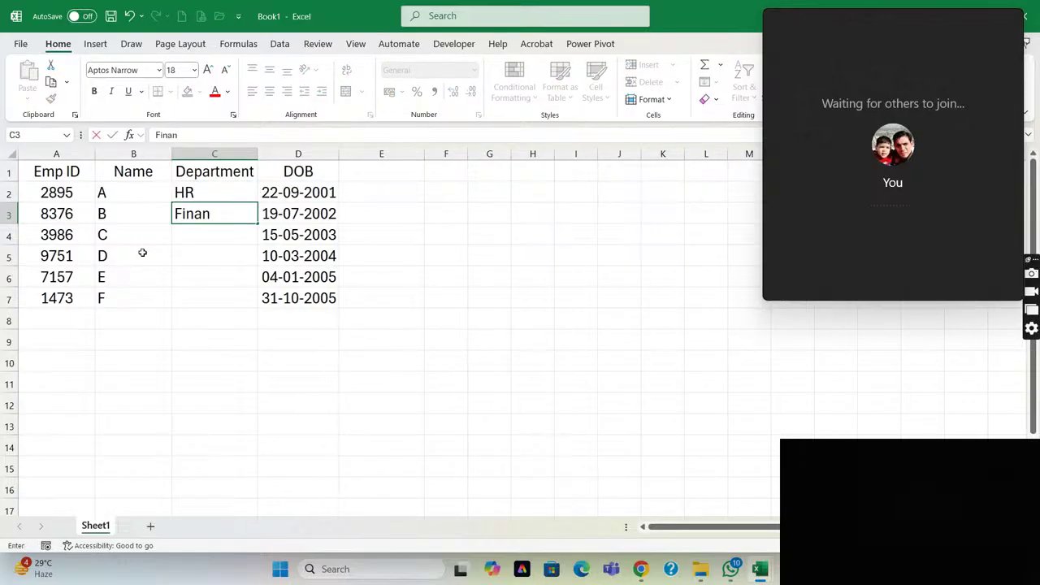
text(ce)
key(Return)
text(Account)
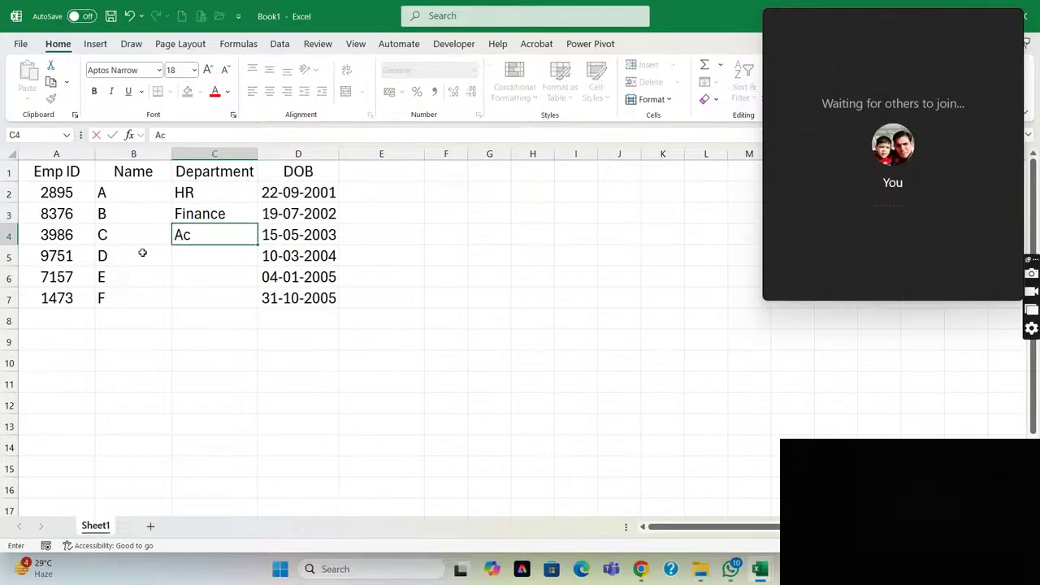
key(Return)
Enter =C2 in C5 and fill the formula down to C7 to repeat the departments.
text(=)
key(Up)
key(Up)
key(Up)
key(Return)
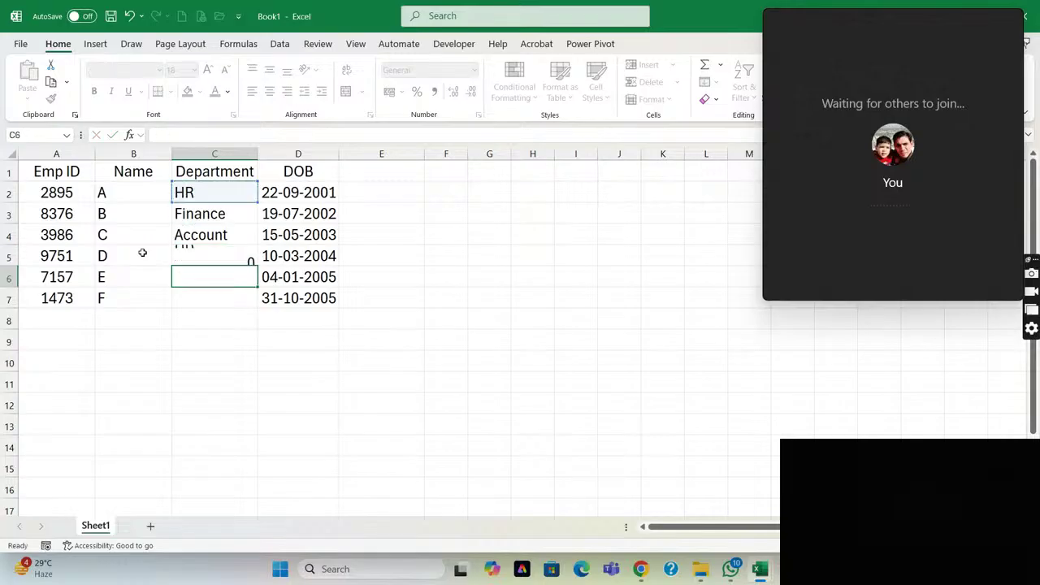
key(Up)
key(shift+Down)
key(shift+Down)
key(ctrl+d)
key(ctrl+Up)
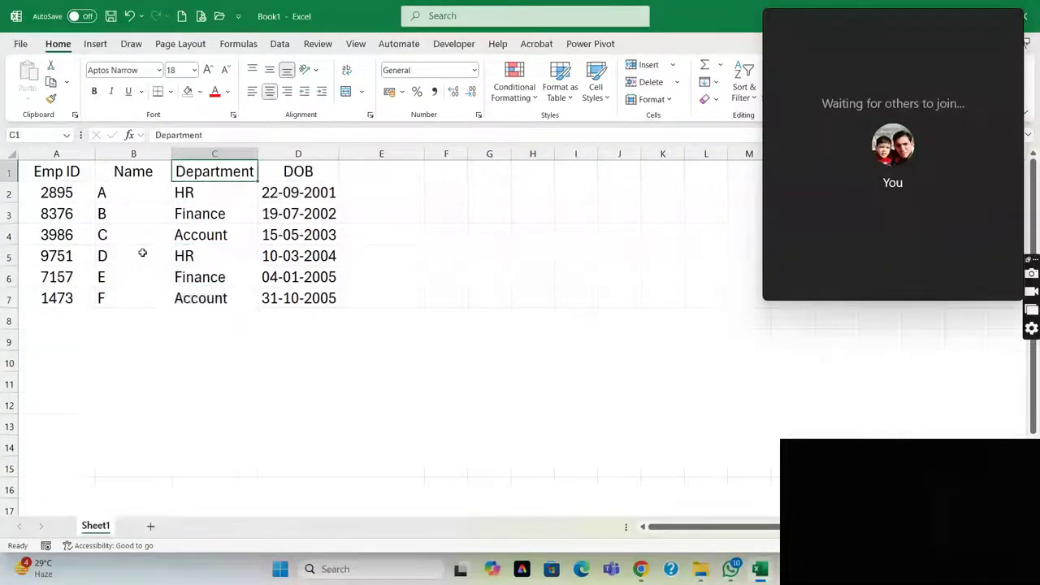
Copy the Department column and paste it back over itself.
key(ctrl+space)
key(ctrl+c)
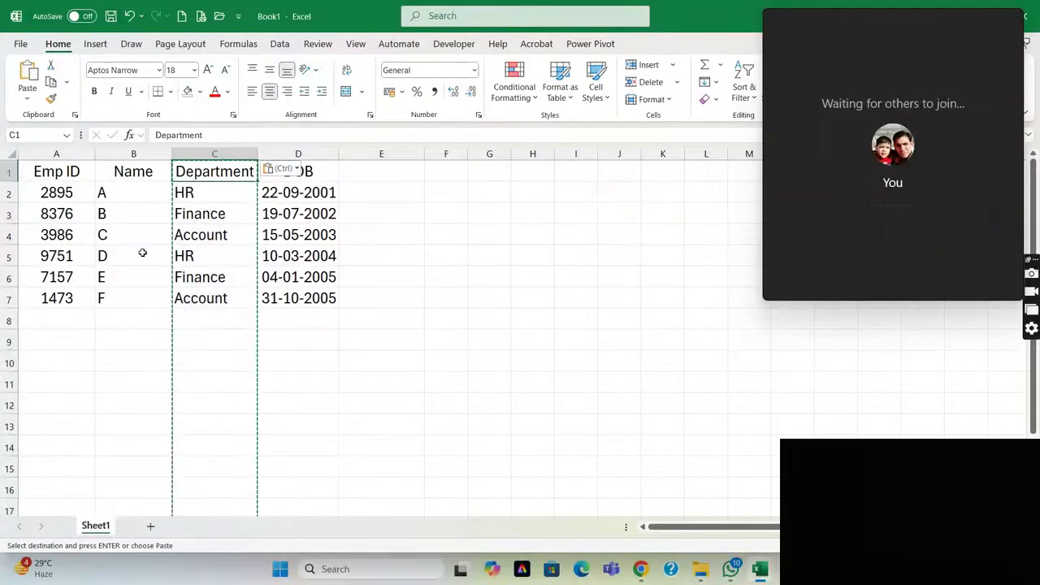
key(Escape)
Apply all borders to the employee table in A1:D7.
key(ctrl+Home)
key(ctrl+a)
key(alt)
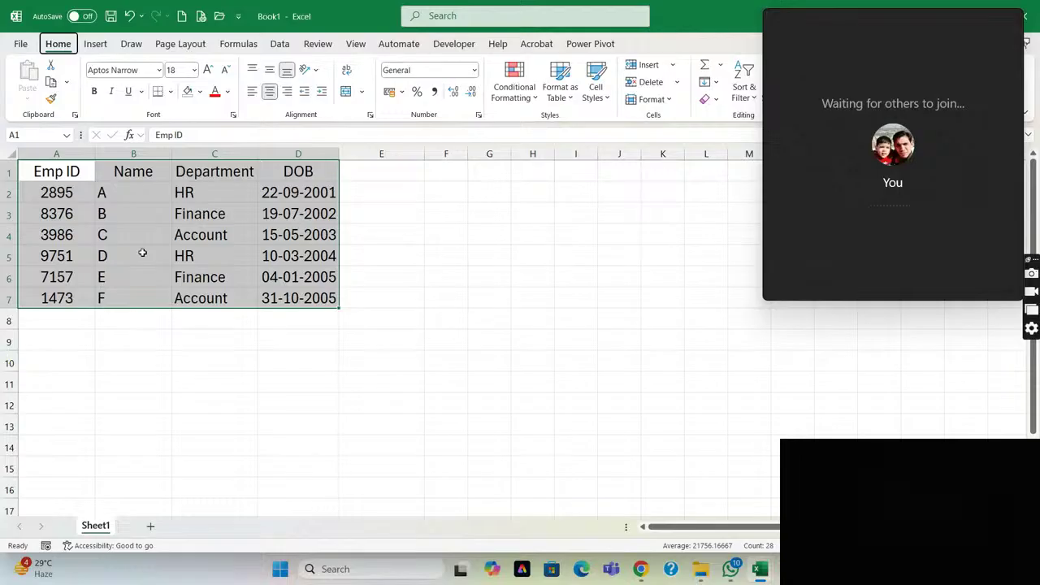
key(h)
key(b)
key(a)
Make the header row A1:D1 bold and centred with a light grey fill.
key(ctrl+shift+Right)
key(ctrl+b)
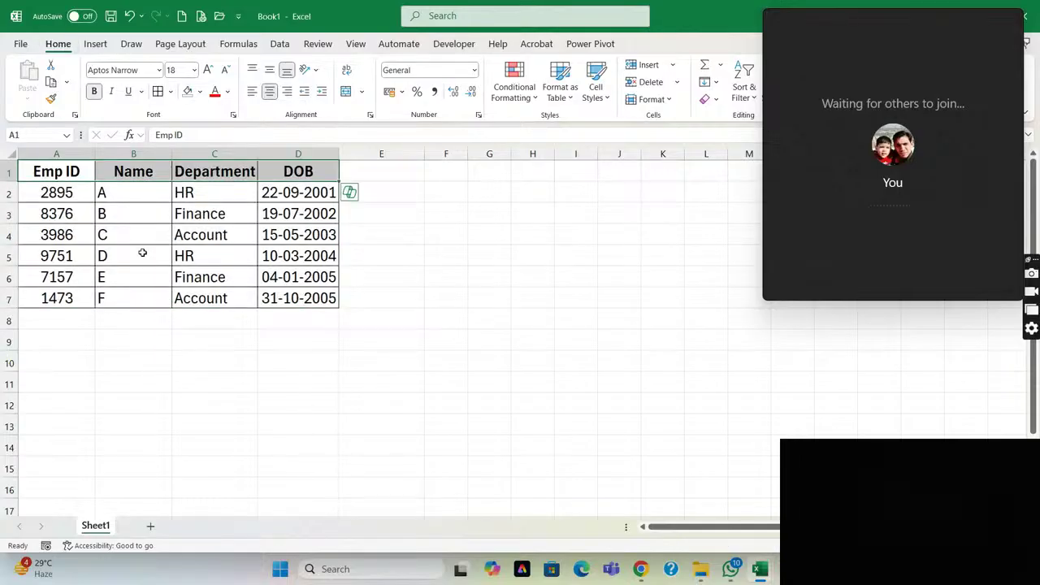
key(alt+h)
key(a)
key(c)
click(200, 92)
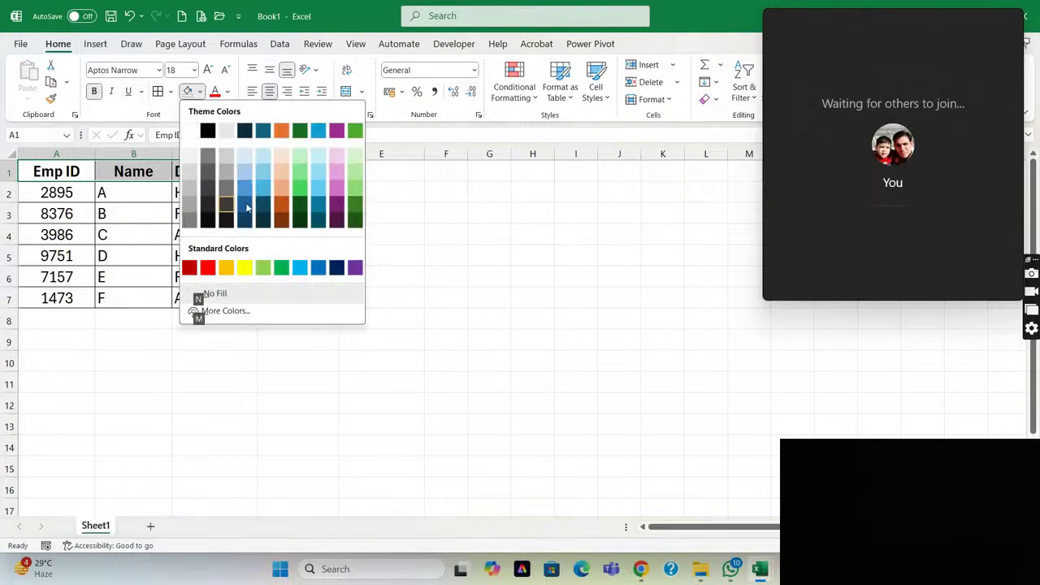
click(190, 171)
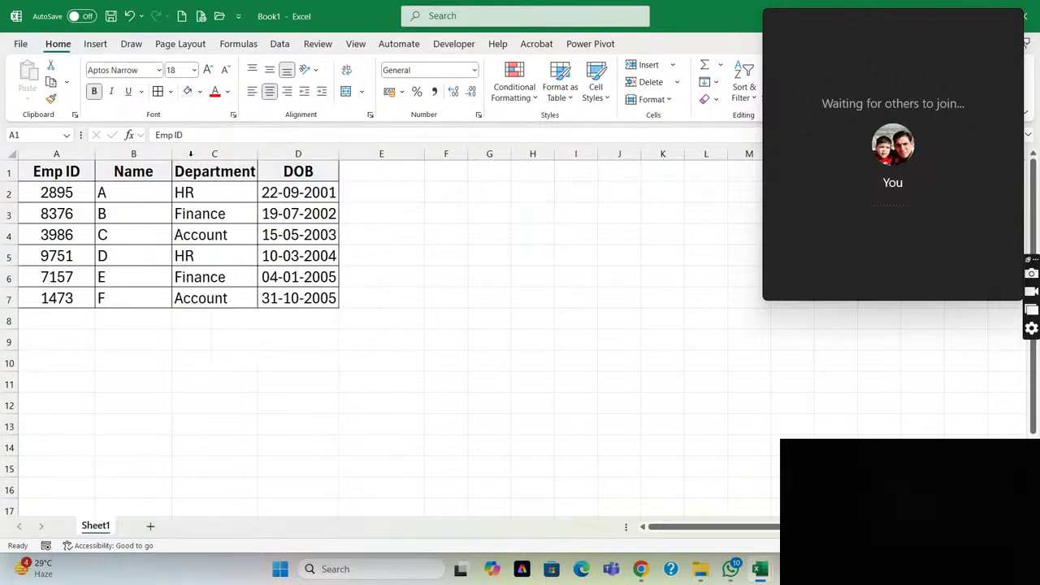
Look over the table's headers, the Emp ID entries and the full extent of columns A to D.
key(Down)
key(Up)
key(Right)
key(Right)
key(Right)
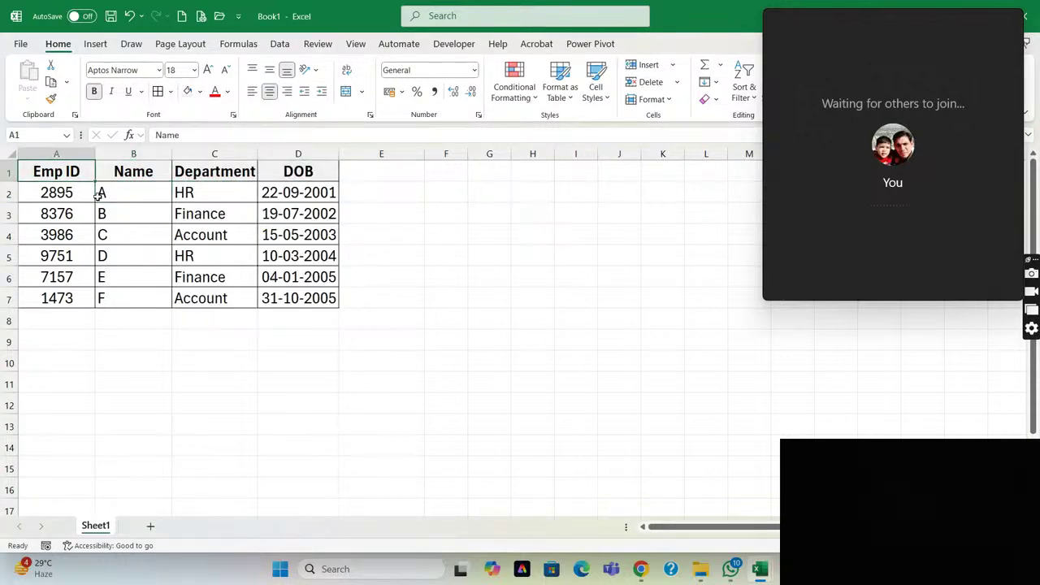
key(Left)
key(Left)
key(Left)
click(88, 272)
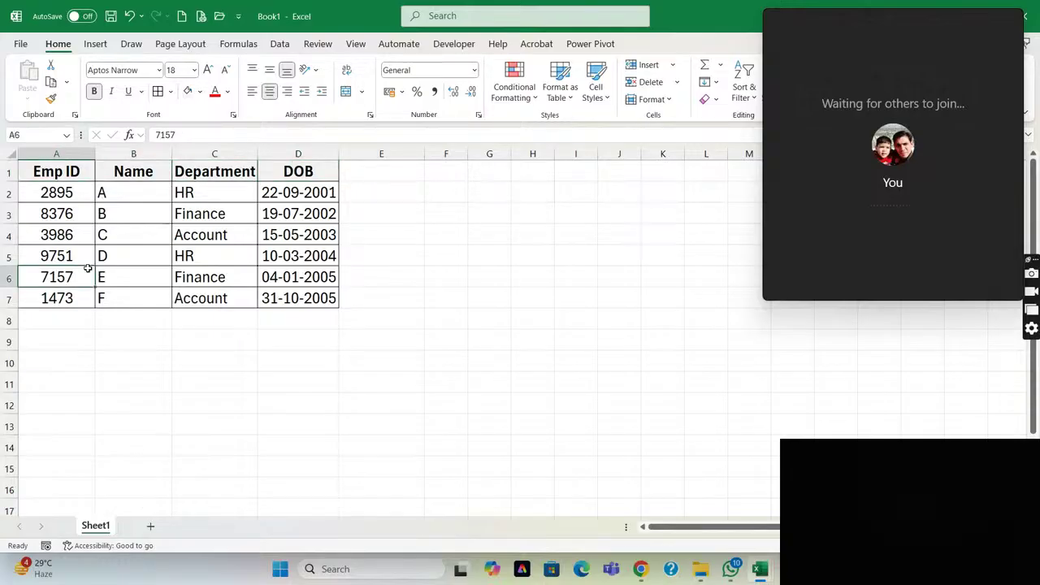
key(Down)
key(ctrl+Up)
key(Down)
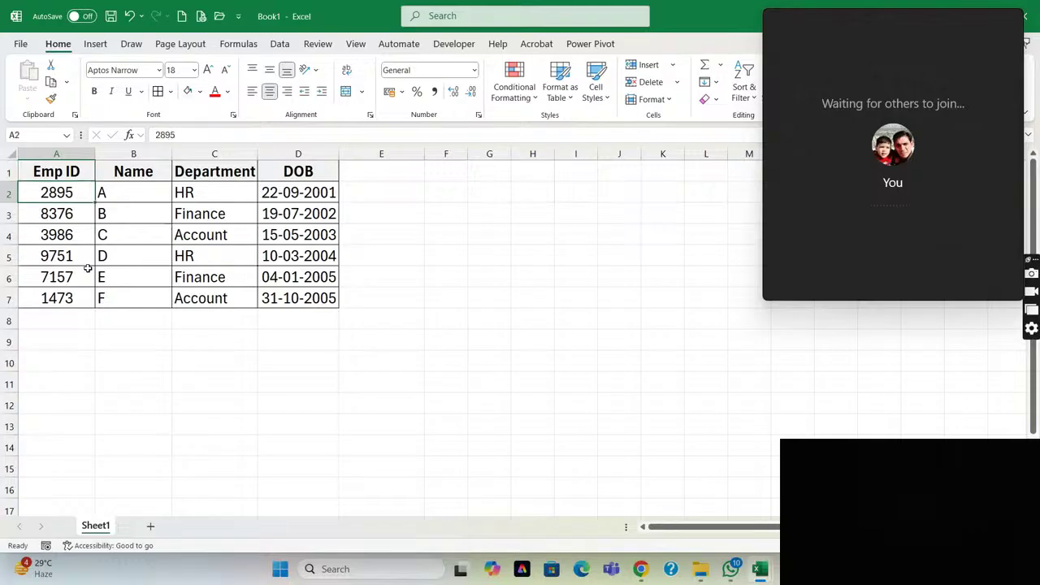
key(Up)
key(ctrl+space)
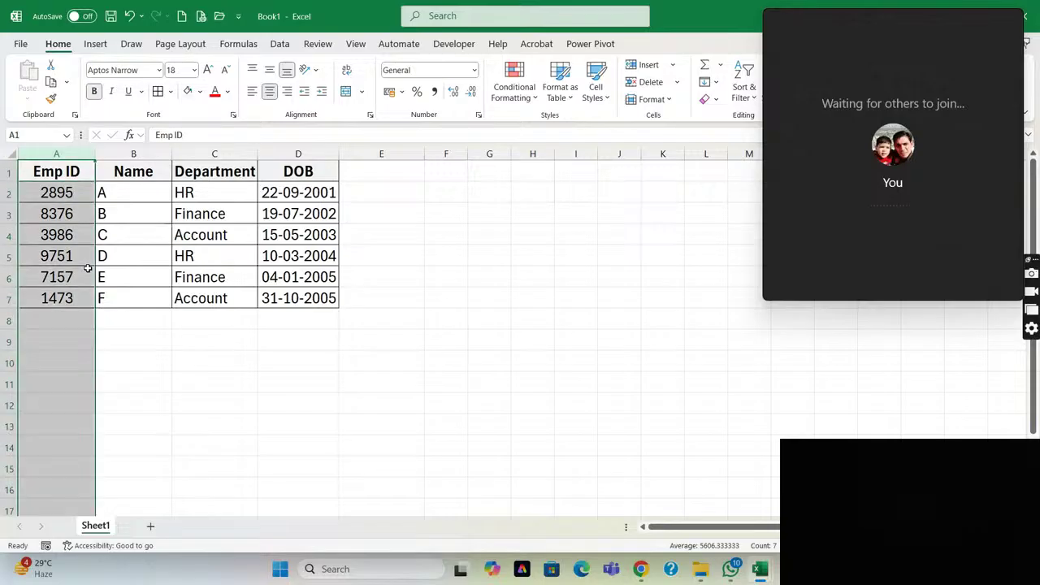
key(shift+Right)
key(shift+Right)
key(shift+Right)
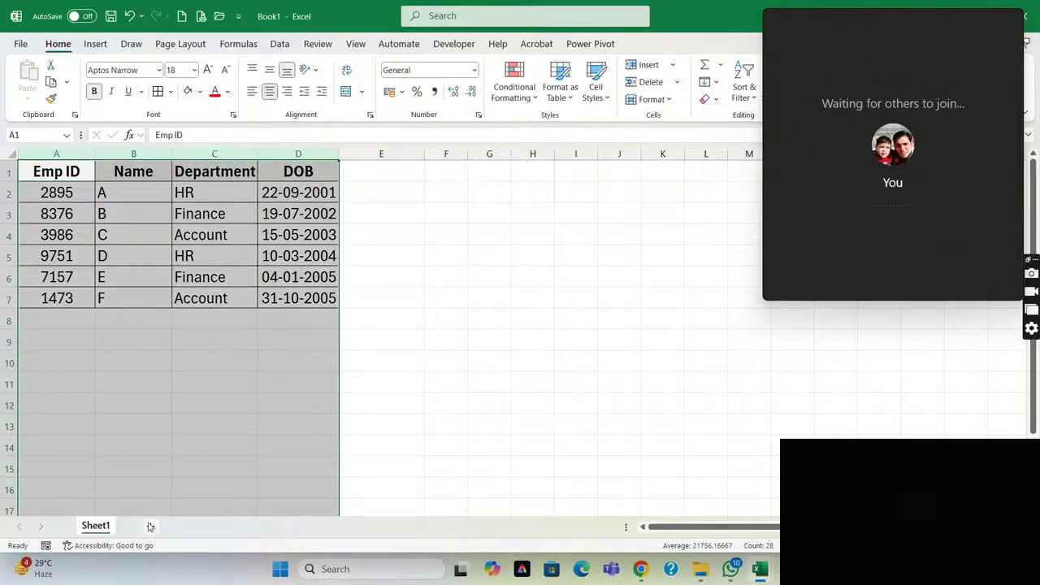
Enter the lookup employee ID 8376 in G2.
click(471, 321)
key(Down)
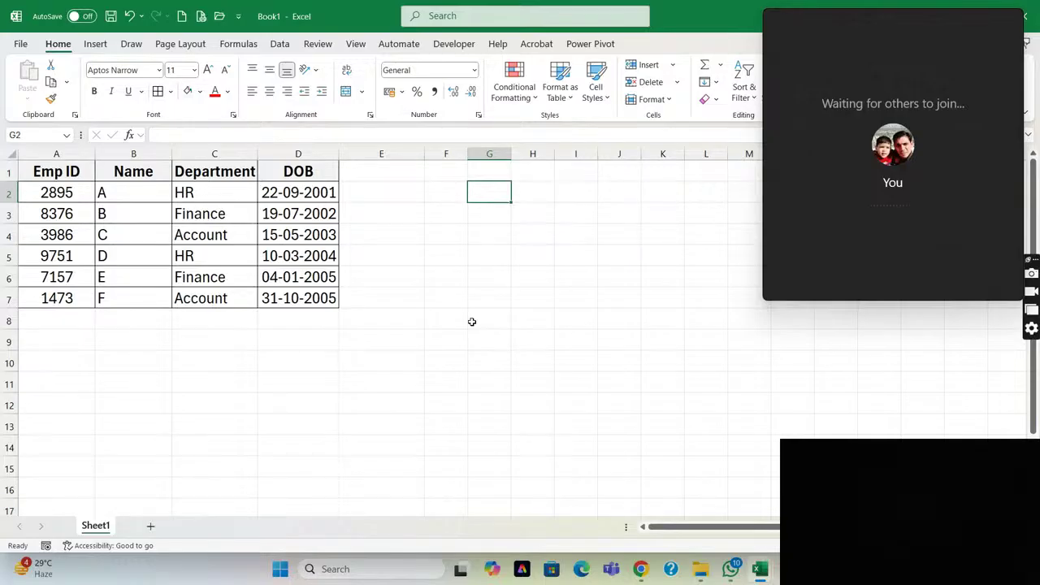
text(8376)
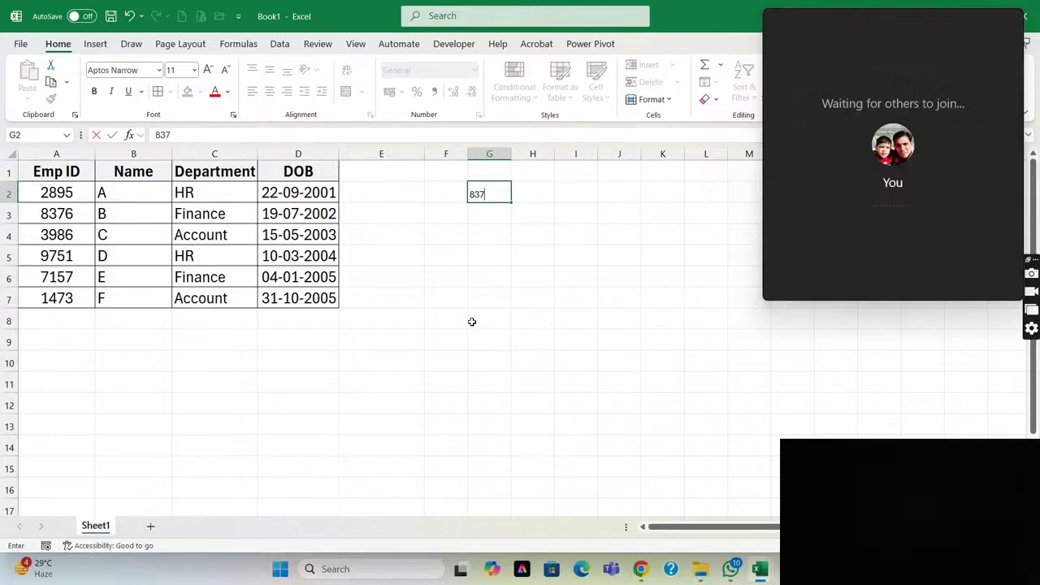
key(Return)
Look over the employee rows in the table and check the live stream's chat in YouTube Studio.
key(Up)
key(Left)
key(Left)
key(Left)
key(Left)
key(Left)
key(Left)
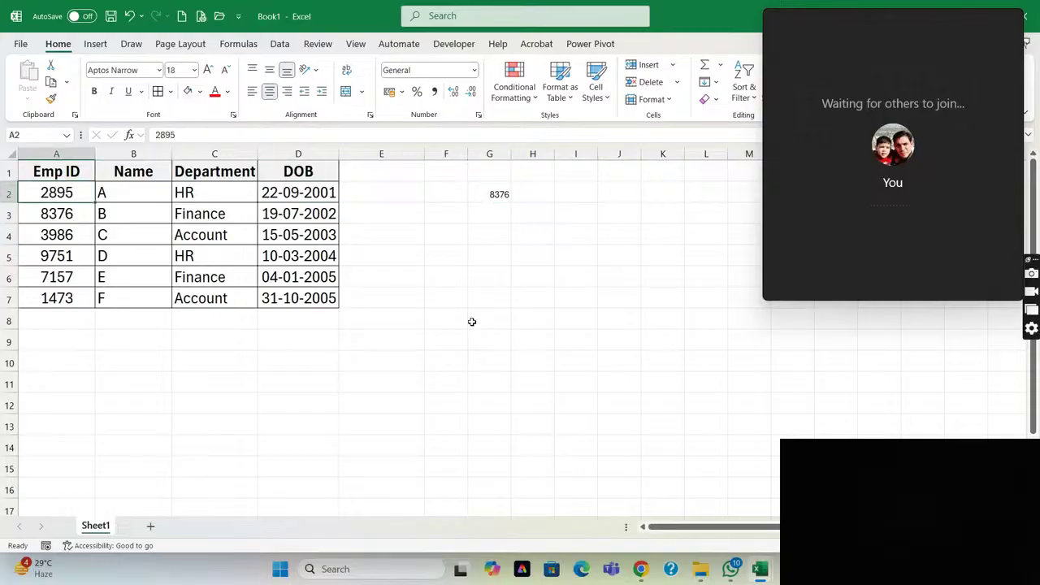
key(Down)
key(Down)
key(Down)
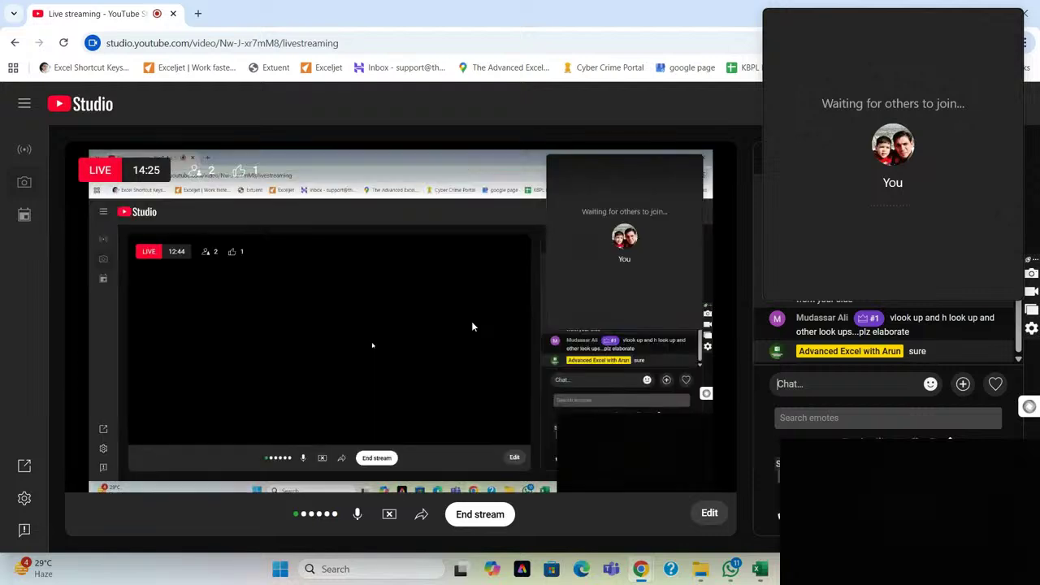
key(Right)
key(Right)
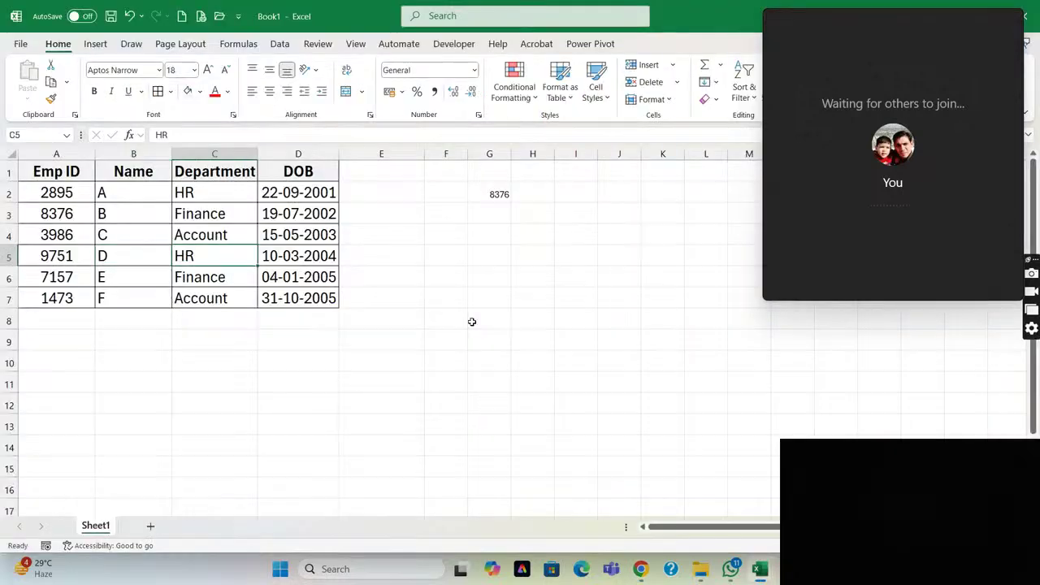
Start a VLOOKUP formula in H2 with G2 as the lookup value.
key(Right)
key(Right)
key(Right)
key(Right)
key(Right)
key(Up)
key(Up)
key(Up)
key(Up)
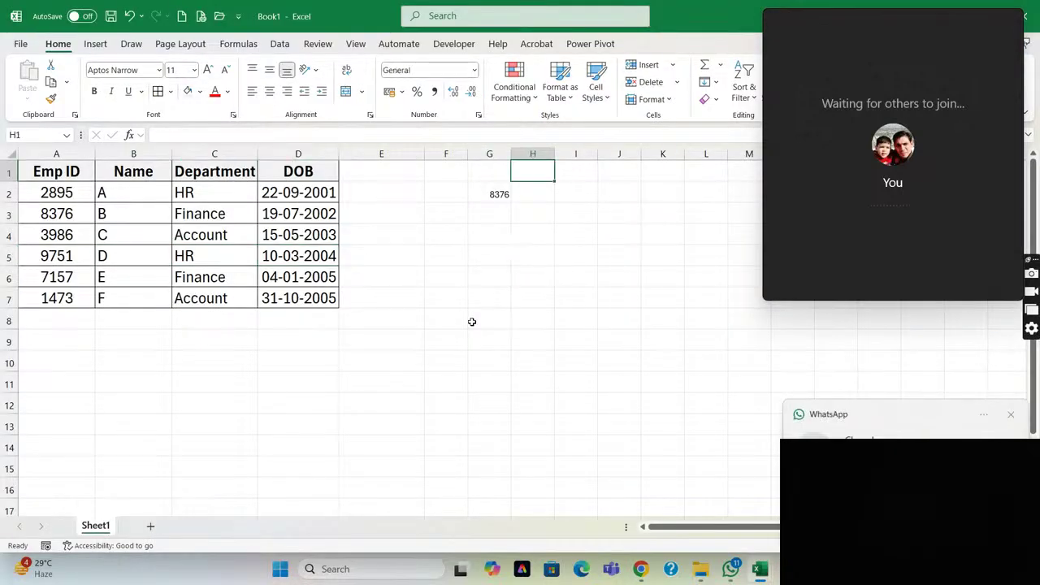
key(Down)
text(=)
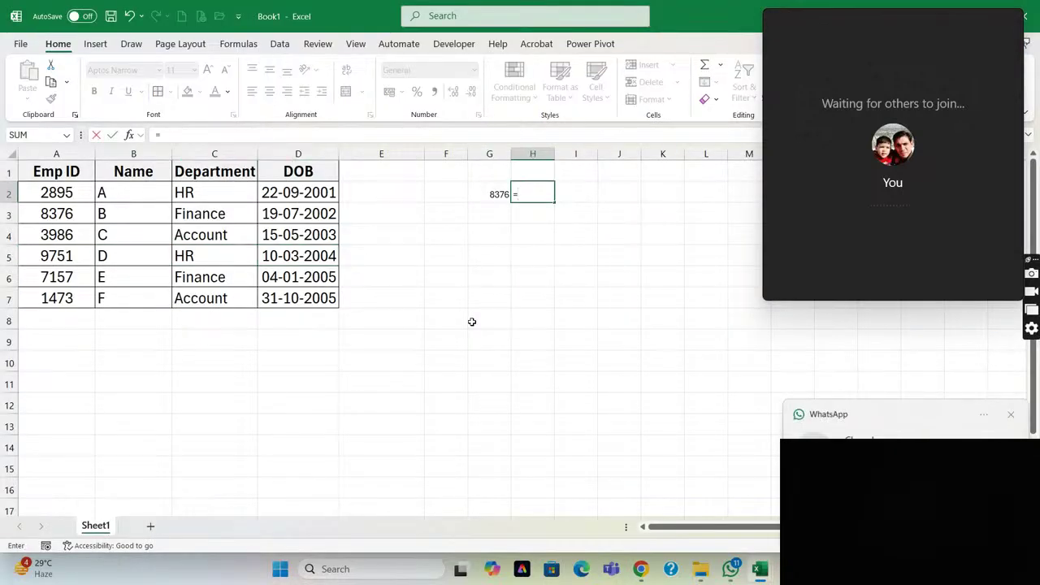
text(vl)
key(Tab)
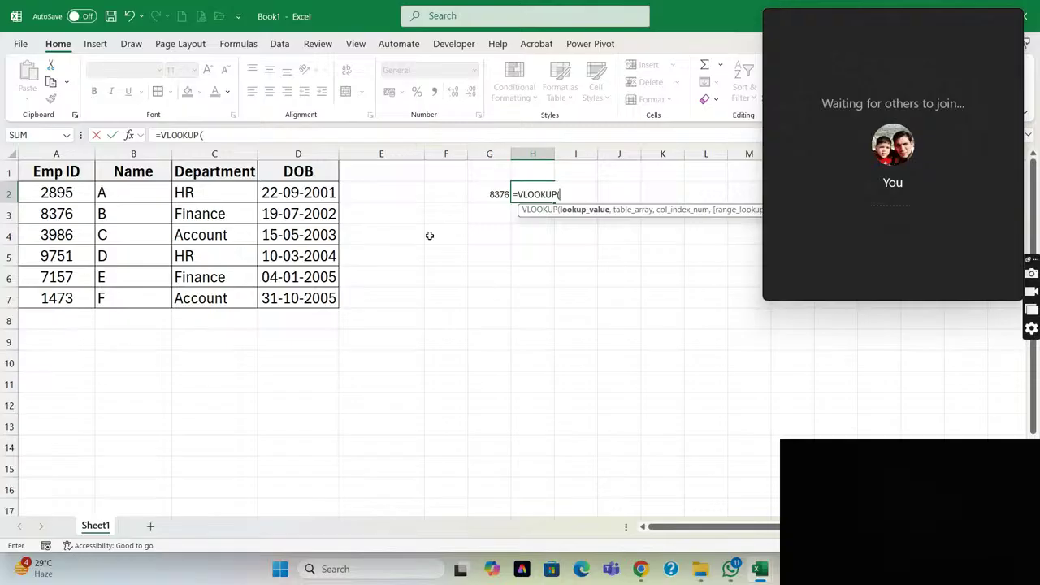
click(490, 194)
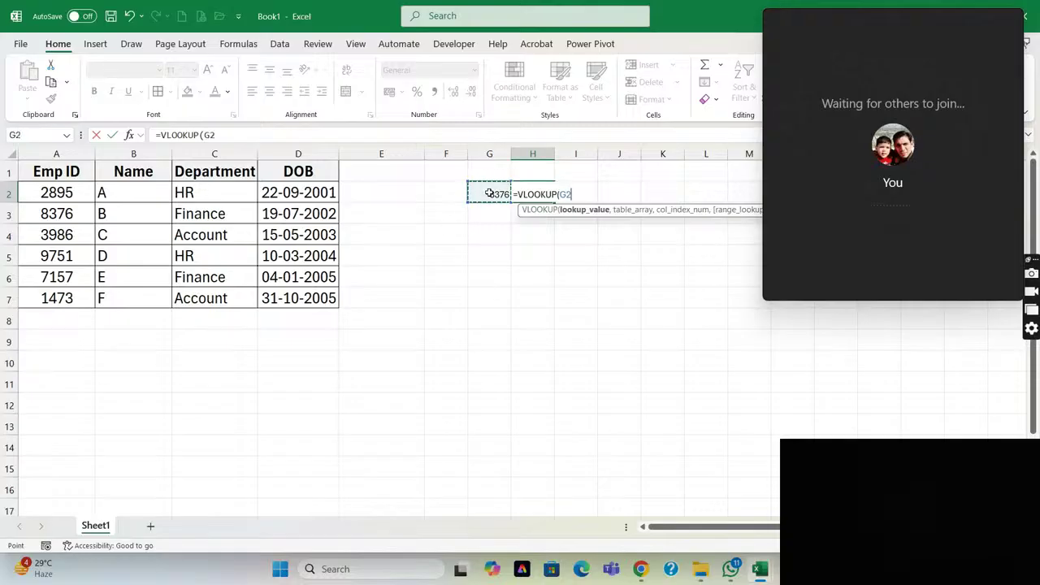
text(,)
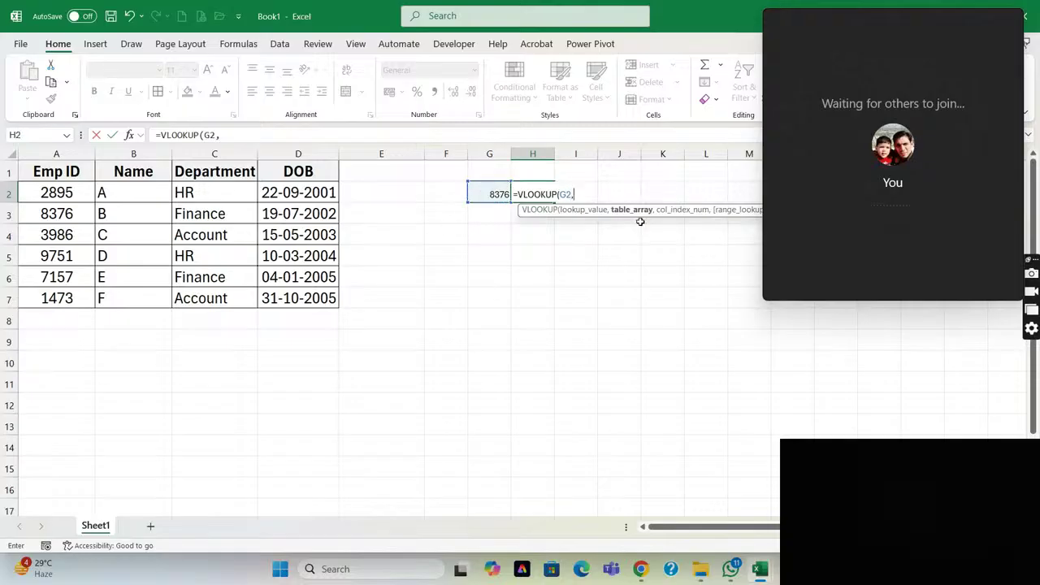
Set the VLOOKUP table array to columns A:D.
click(54, 153)
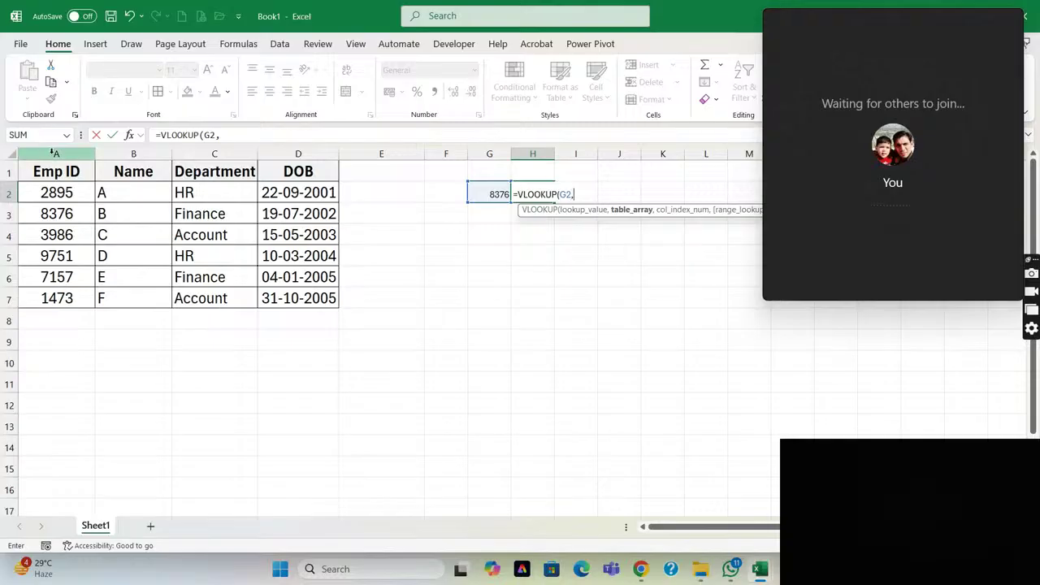
click(53, 153)
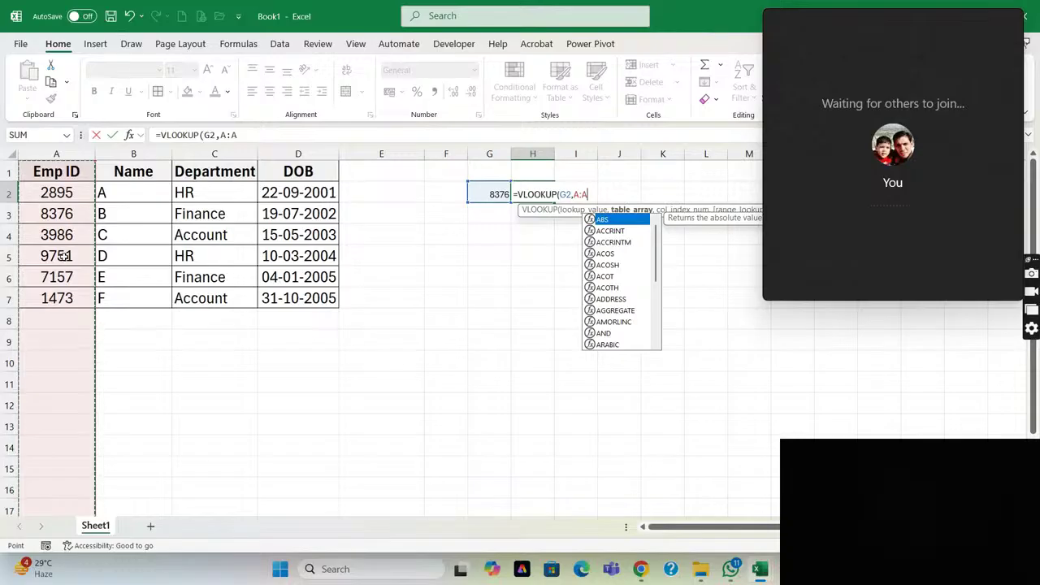
click(62, 155)
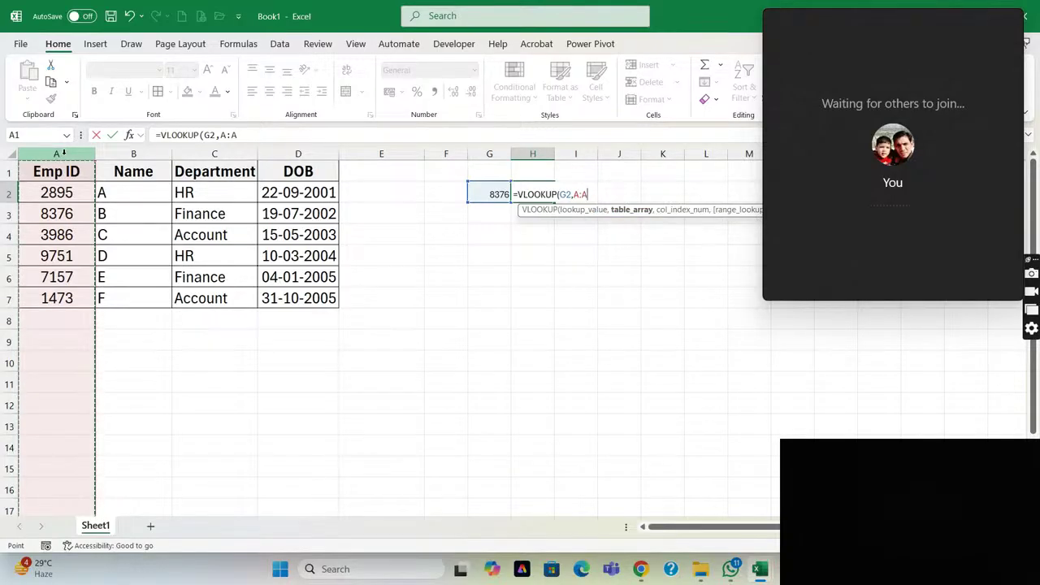
drag(63, 153, 298, 153)
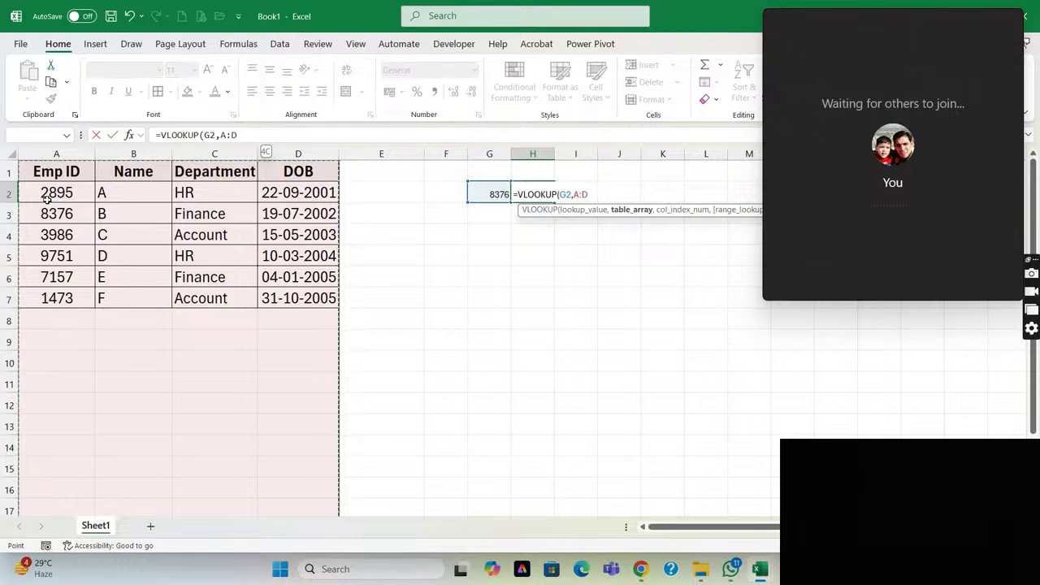
Reduce the VLOOKUP table array to A:C, extend it to A:F, and return it to A:D.
key(shift+Left)
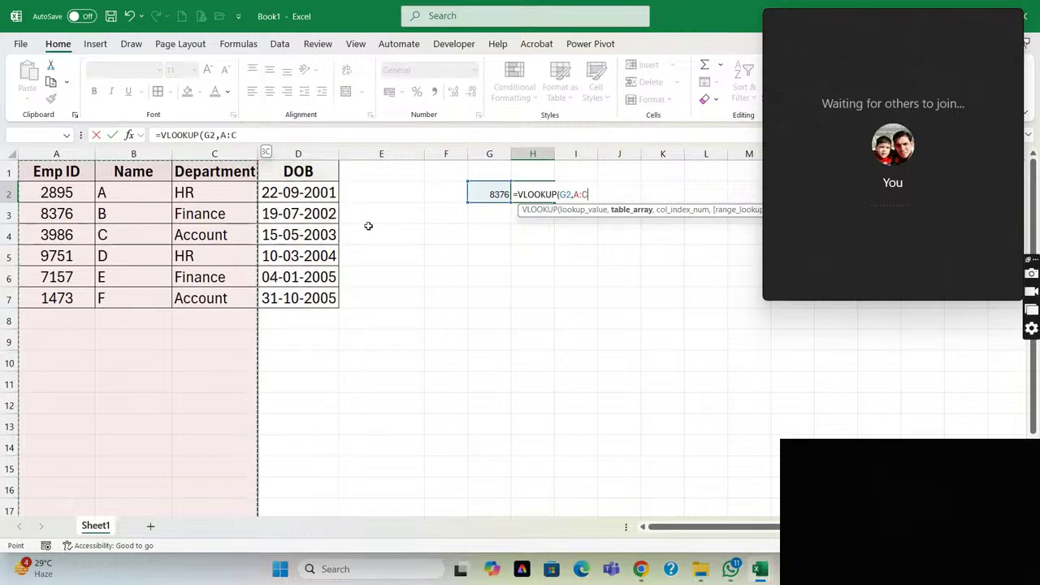
key(shift+Right)
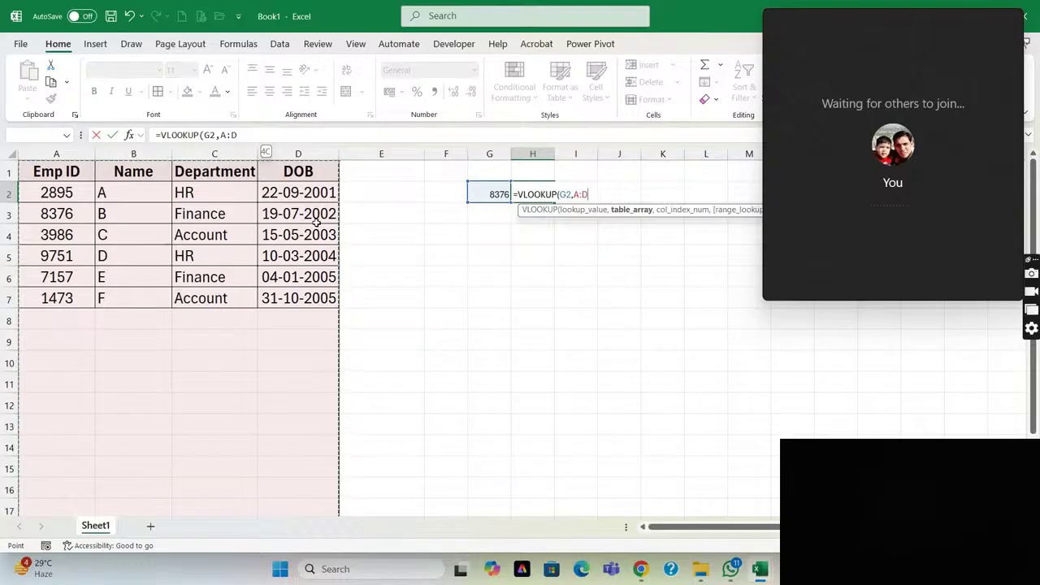
key(shift+Right)
key(shift+Right)
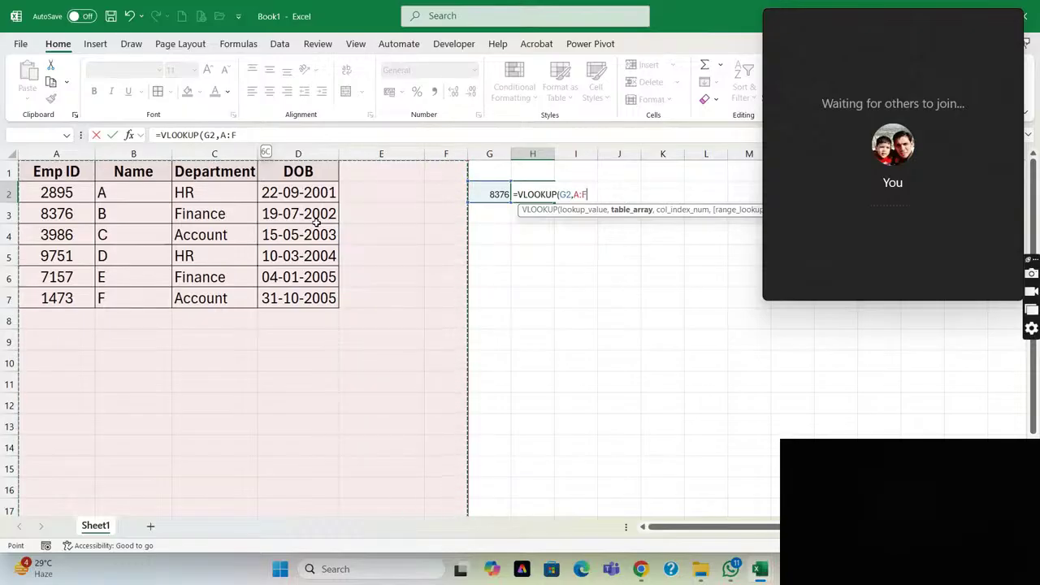
key(shift+Left)
key(shift+Left)
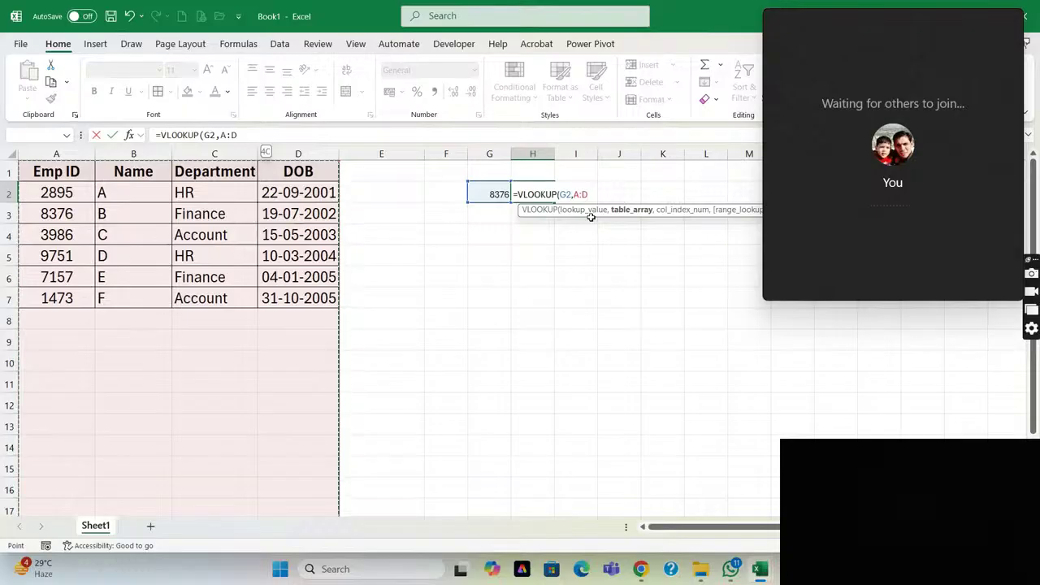
Complete the VLOOKUP formula in H2 with column index 2 and exact match 0.
text(,)
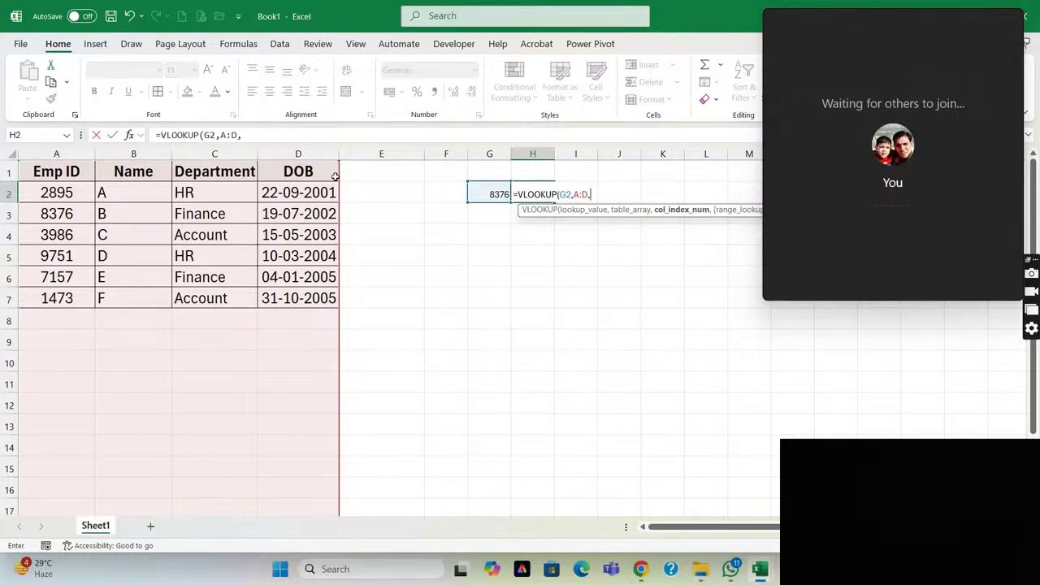
click(248, 135)
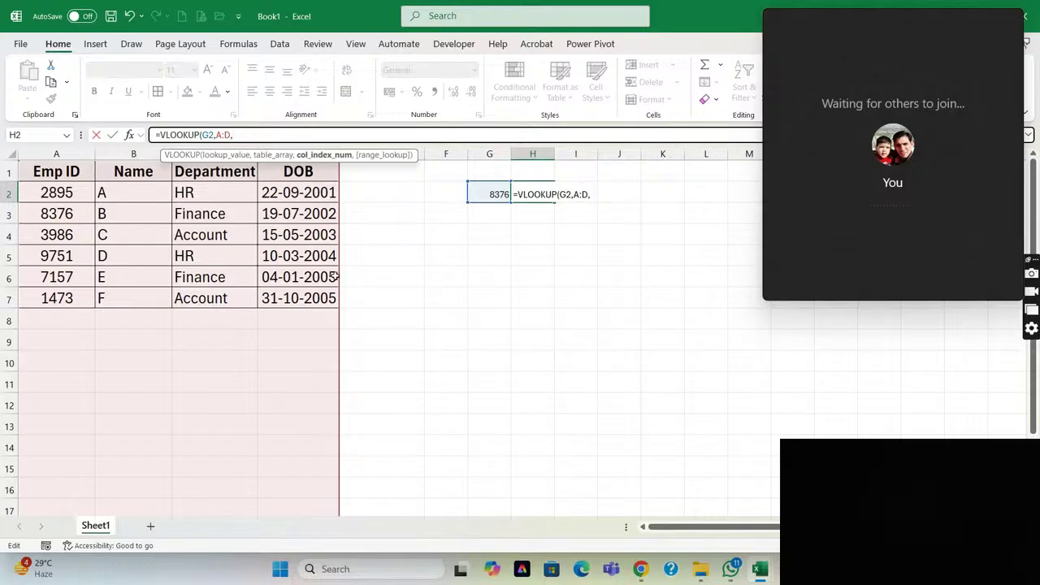
text(2)
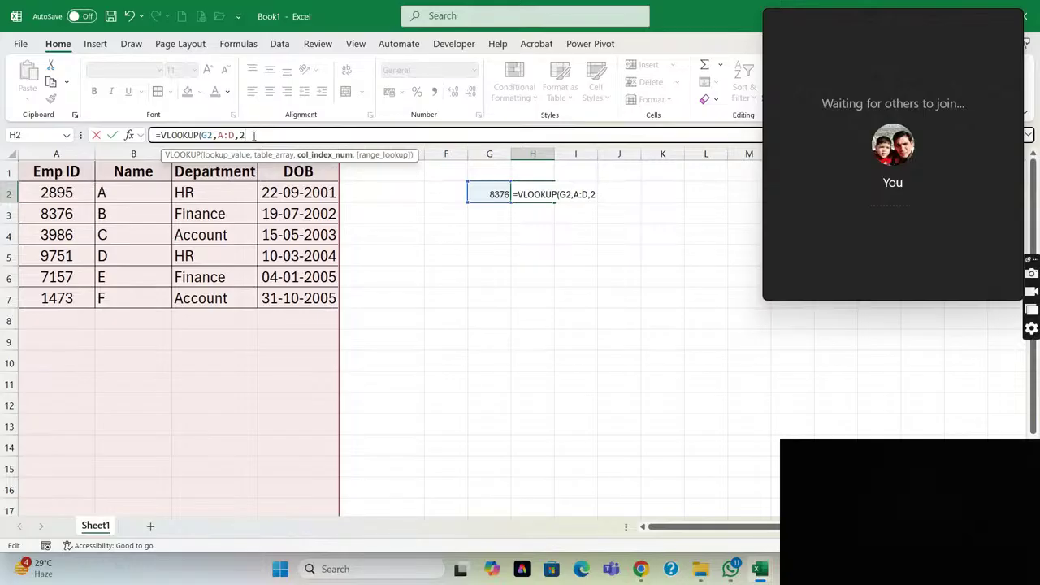
text(,)
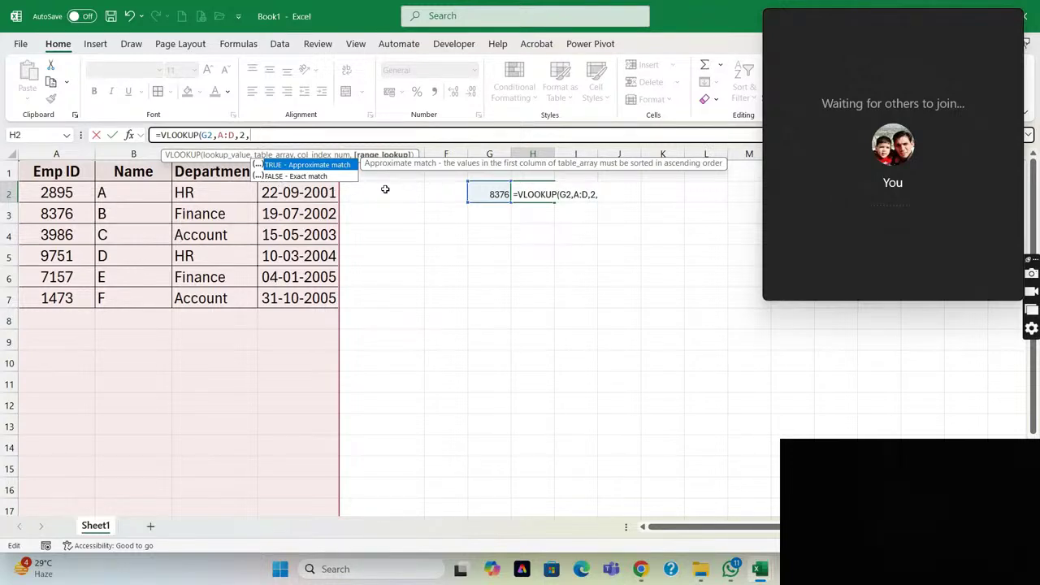
key(Down)
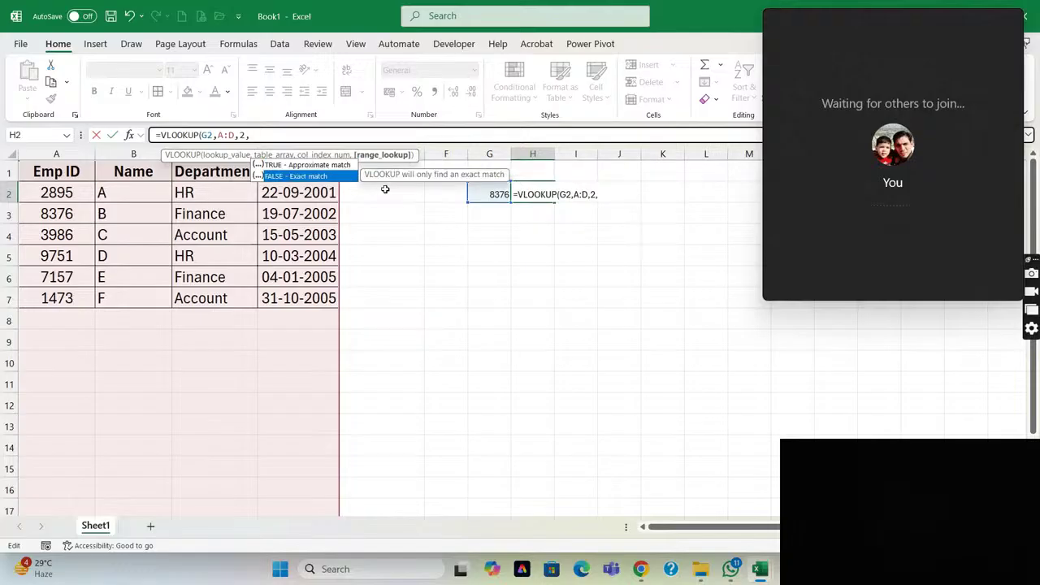
text(0))
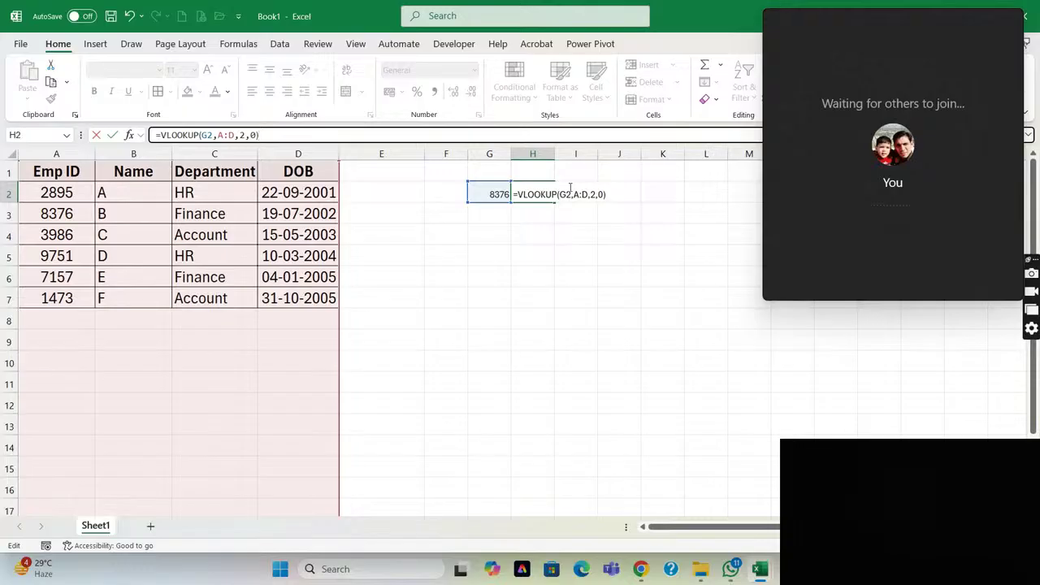
click(50, 137)
key(Return)
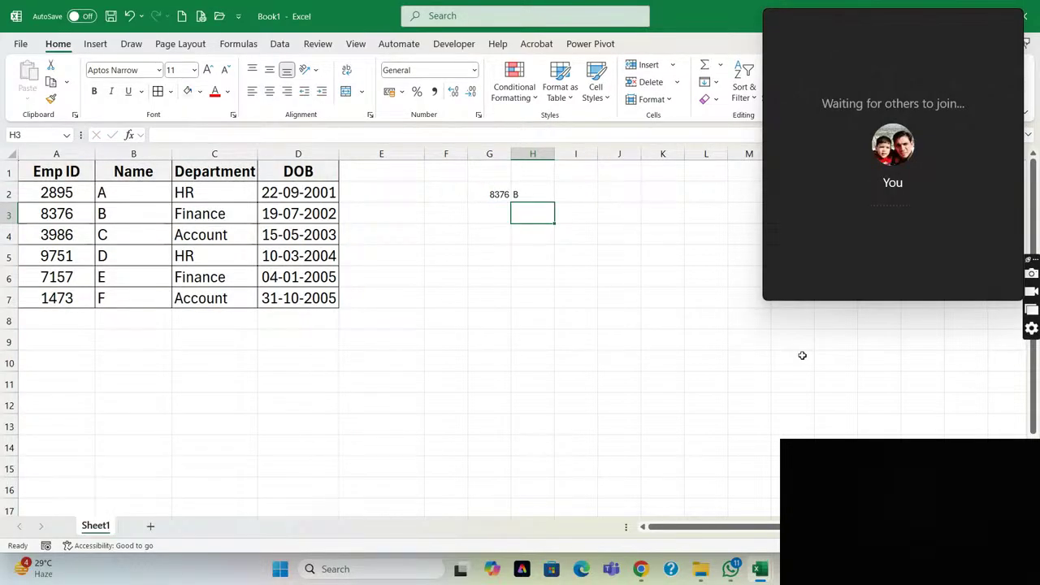
Center the result in H2 and set the lookup value in G2 to employee C's Emp ID.
key(Up)
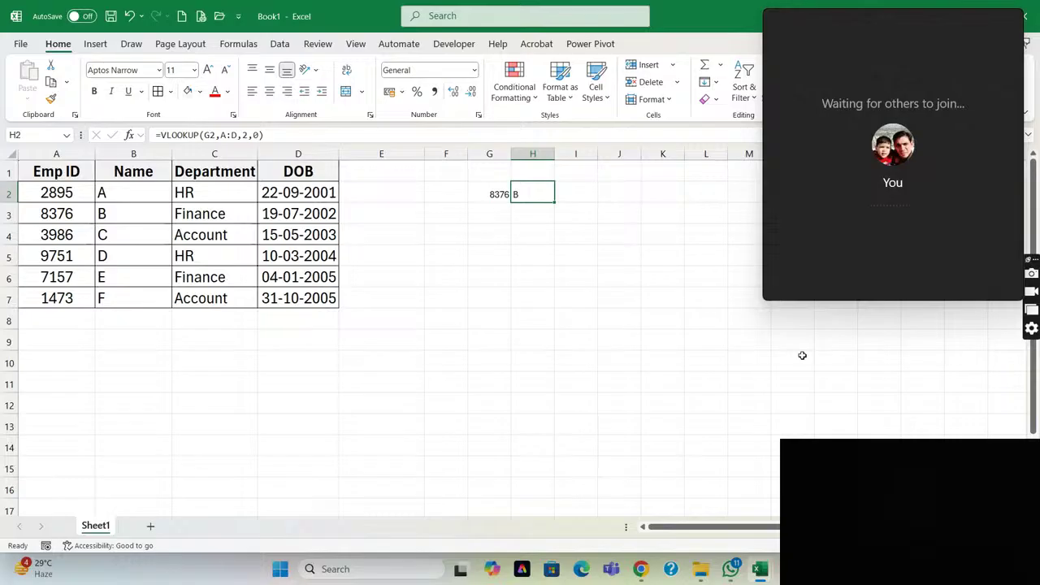
key(alt)
key(Left)
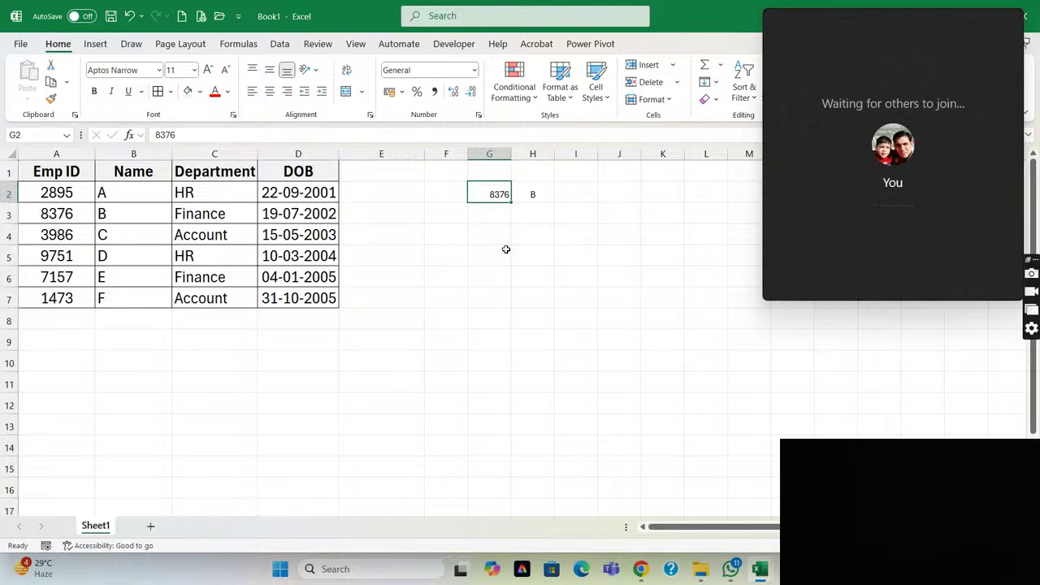
text(3986)
key(Return)
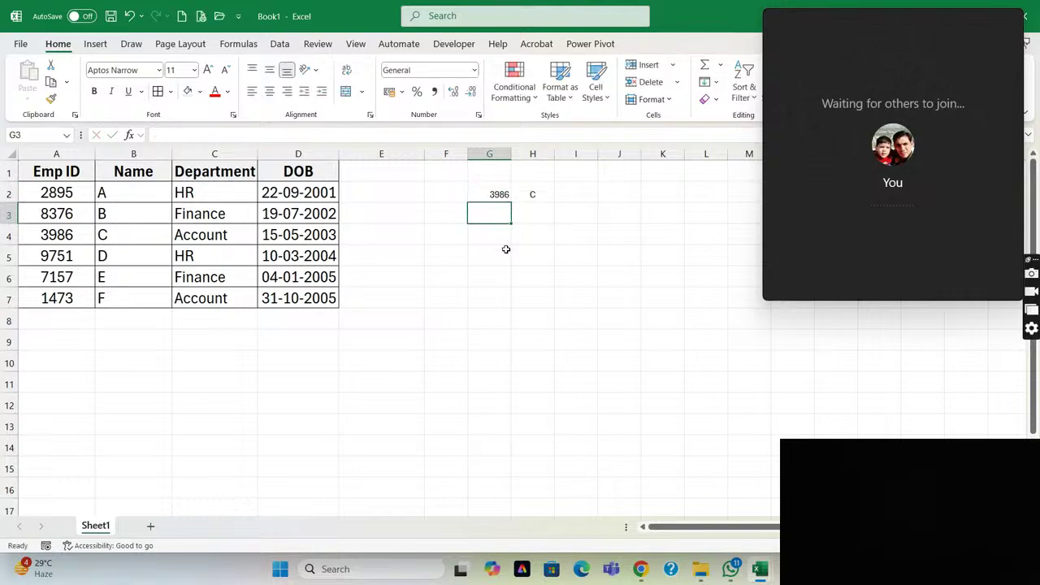
Examine the VLOOKUP in H2 and its lookup value argument G2 without changing the formula.
click(541, 200)
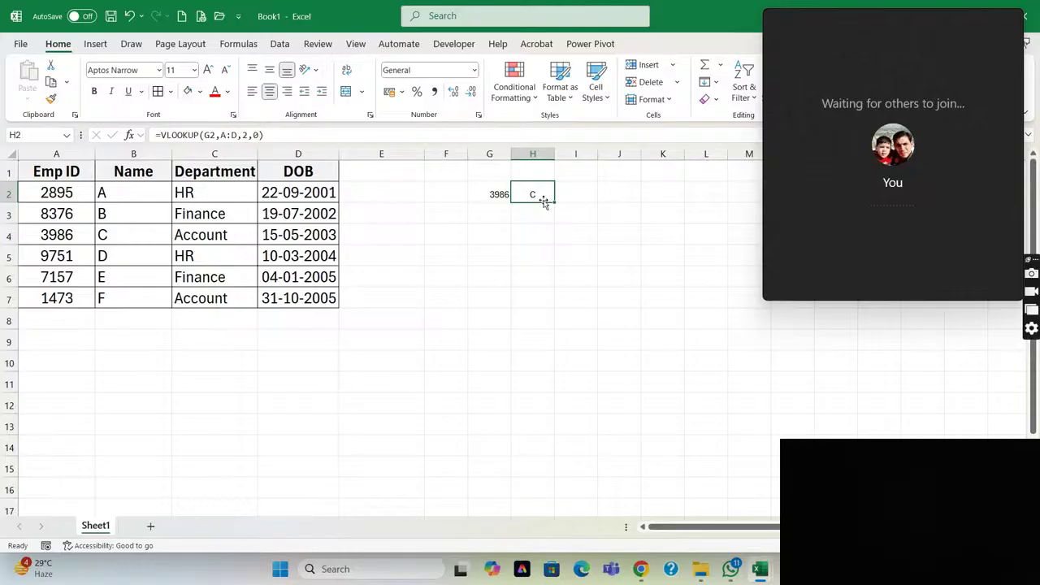
key(Left)
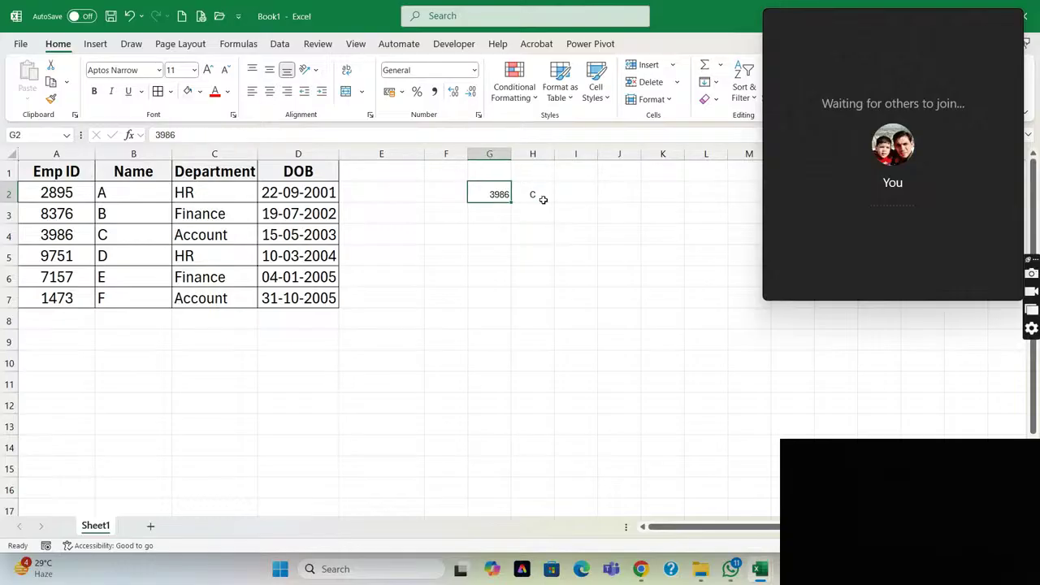
click(543, 200)
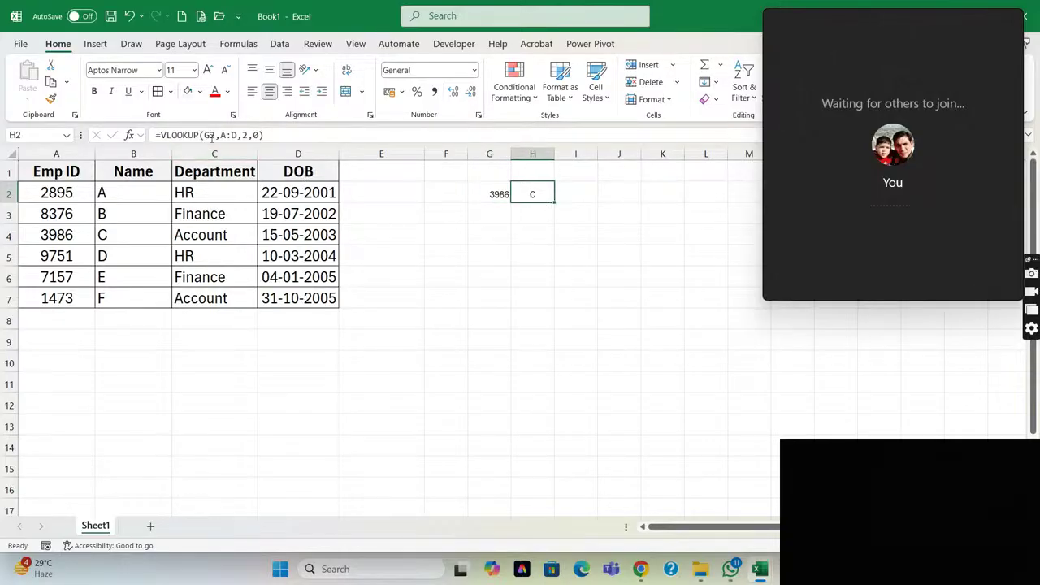
click(215, 136)
drag(216, 136, 203, 136)
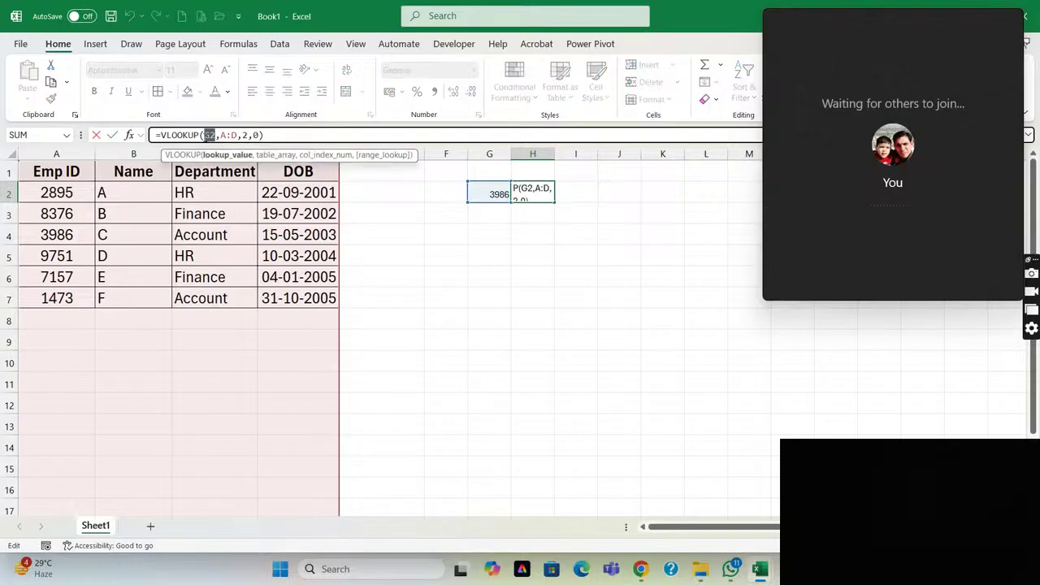
click(494, 195)
key(Escape)
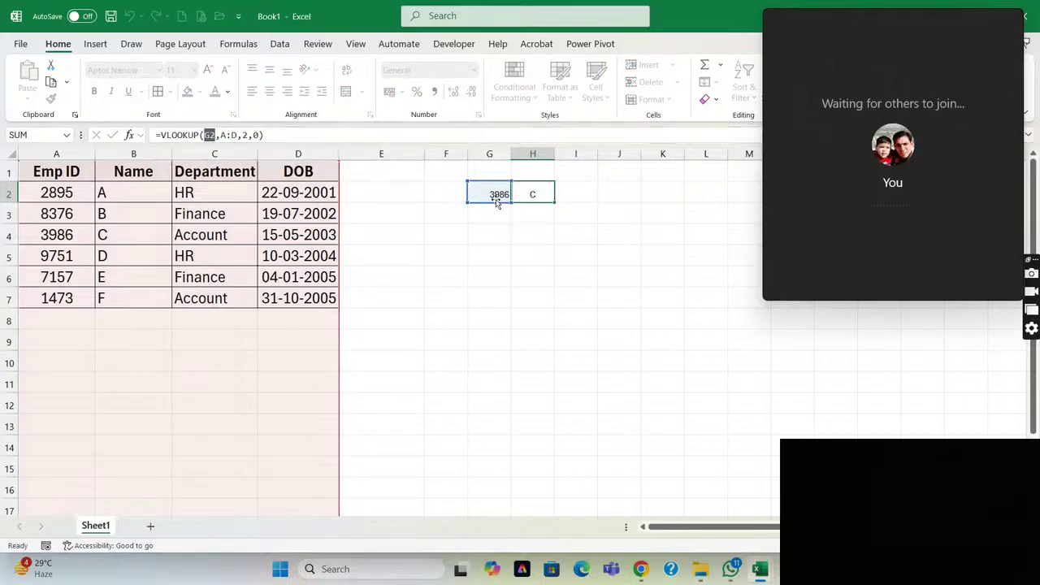
click(495, 199)
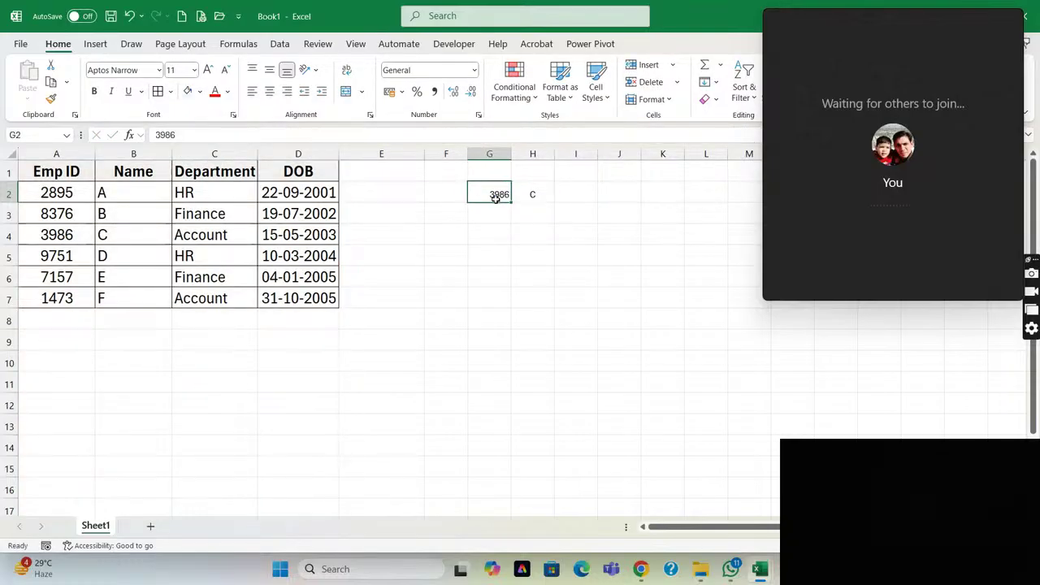
Examine columns A:D as the table array used by the VLOOKUP in H2.
click(61, 147)
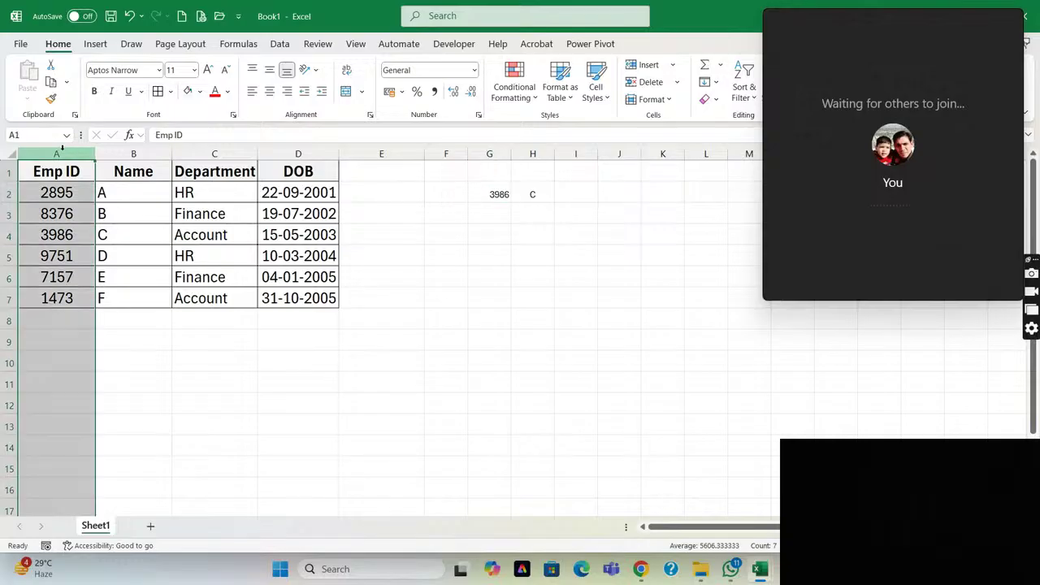
key(shift+Right)
key(shift+Right)
key(shift+Right)
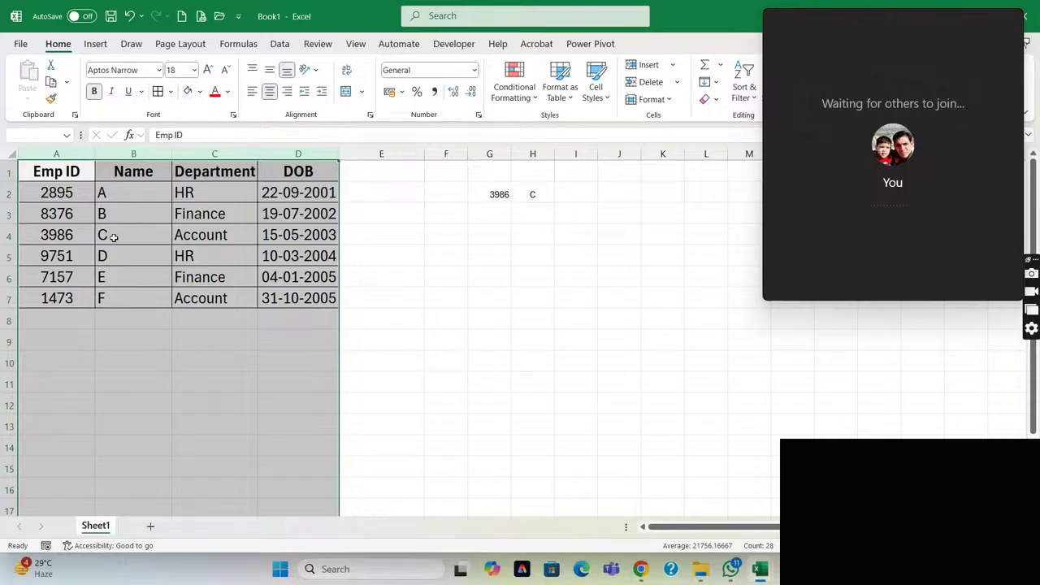
click(56, 153)
key(shift+Right)
key(shift+Right)
key(shift+Right)
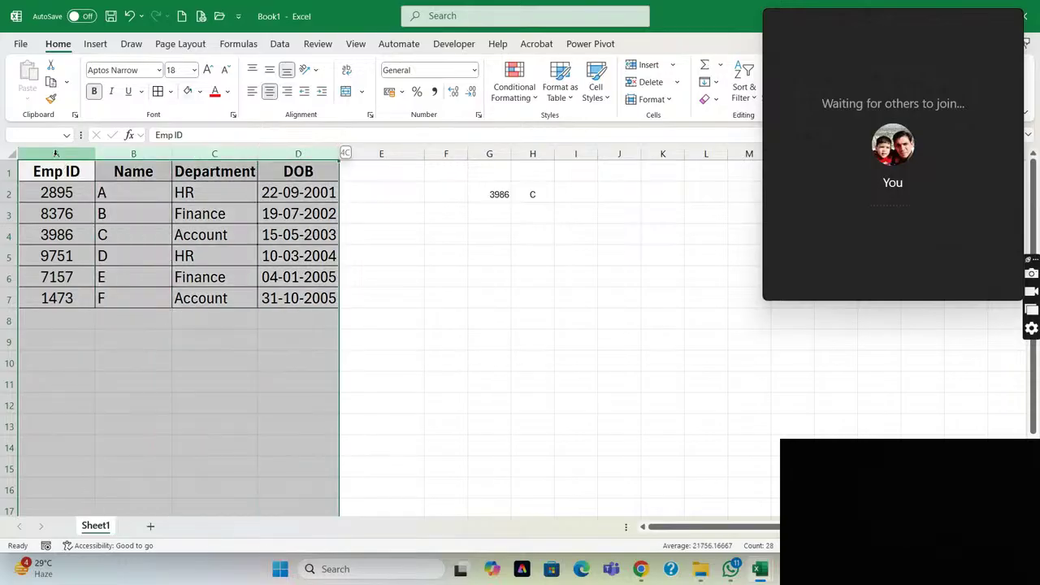
click(543, 193)
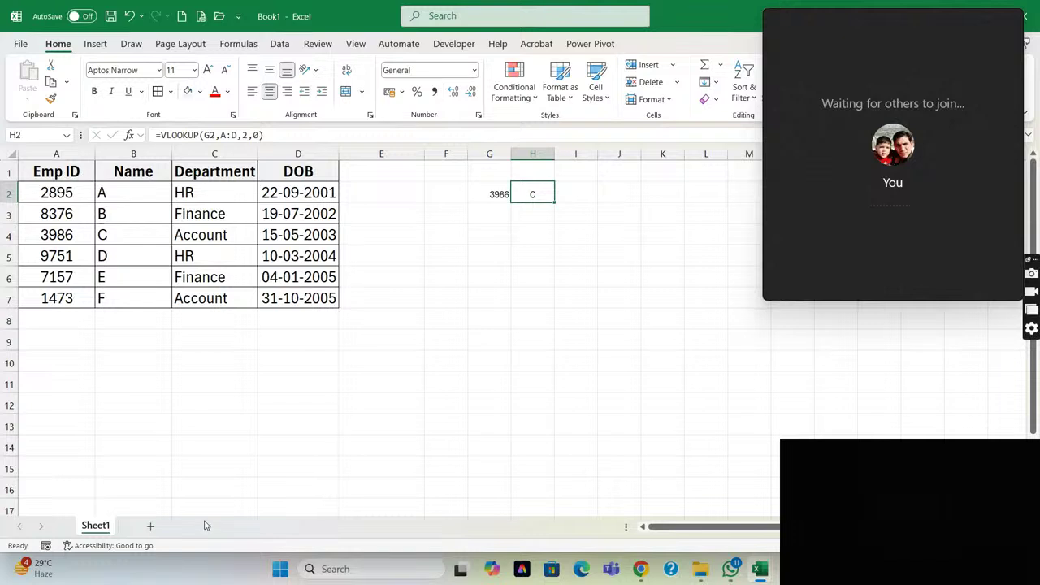
Duplicate the Emp ID from A4 into A5.
click(55, 237)
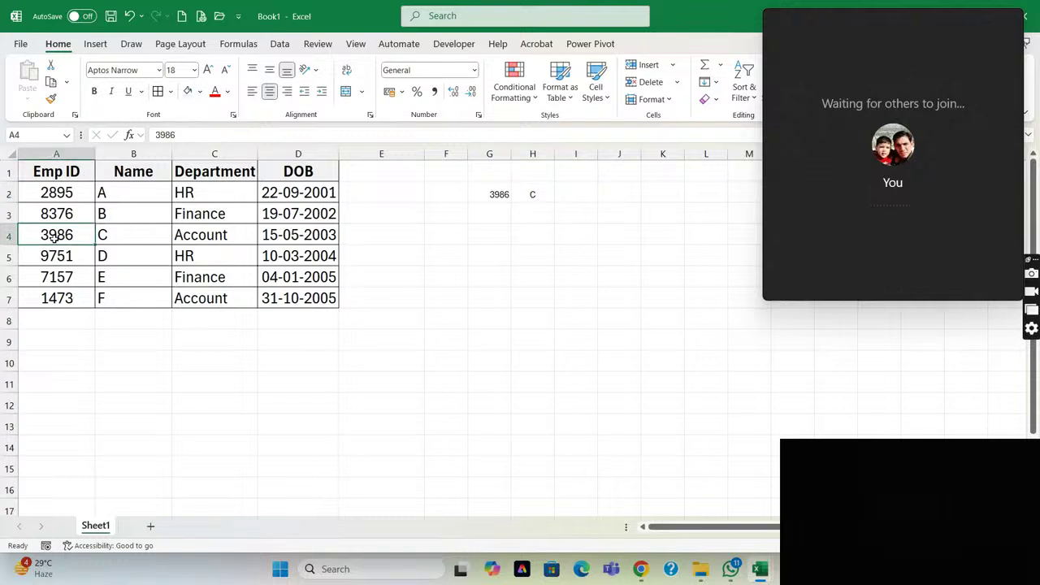
key(Down)
key(ctrl+d)
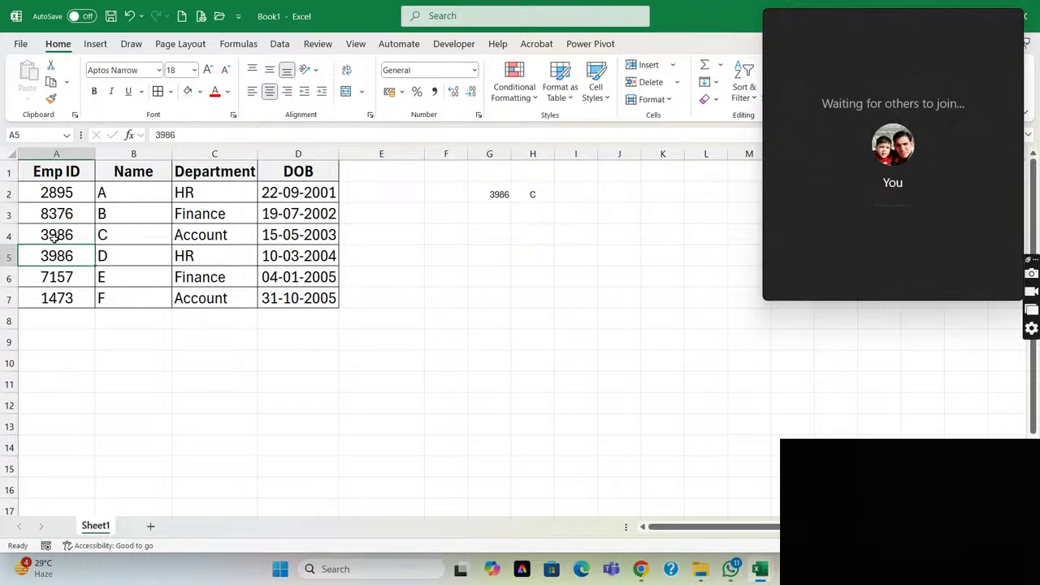
key(Down)
click(54, 237)
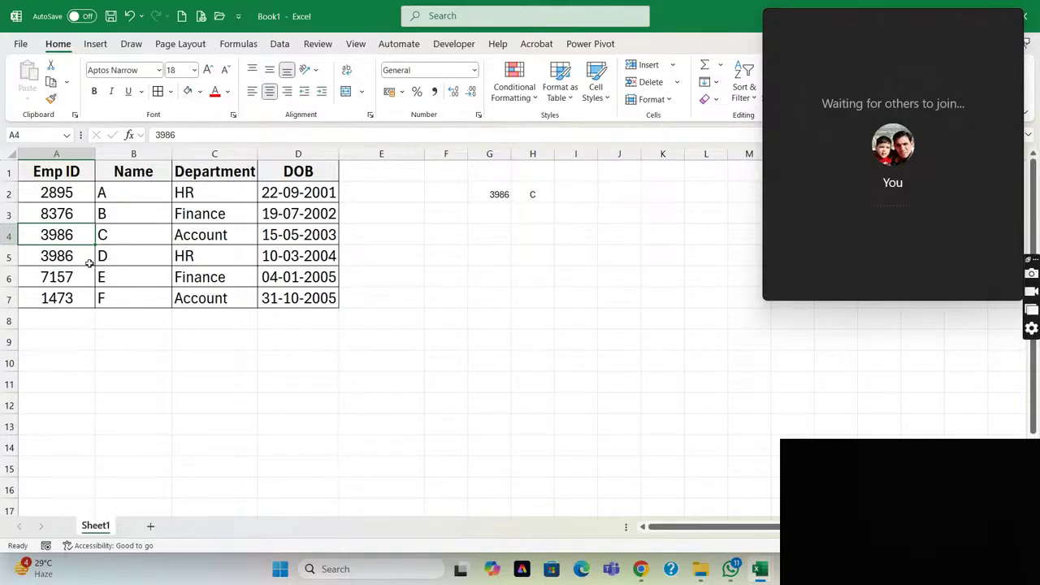
Change the Name in B4 to G.
click(119, 234)
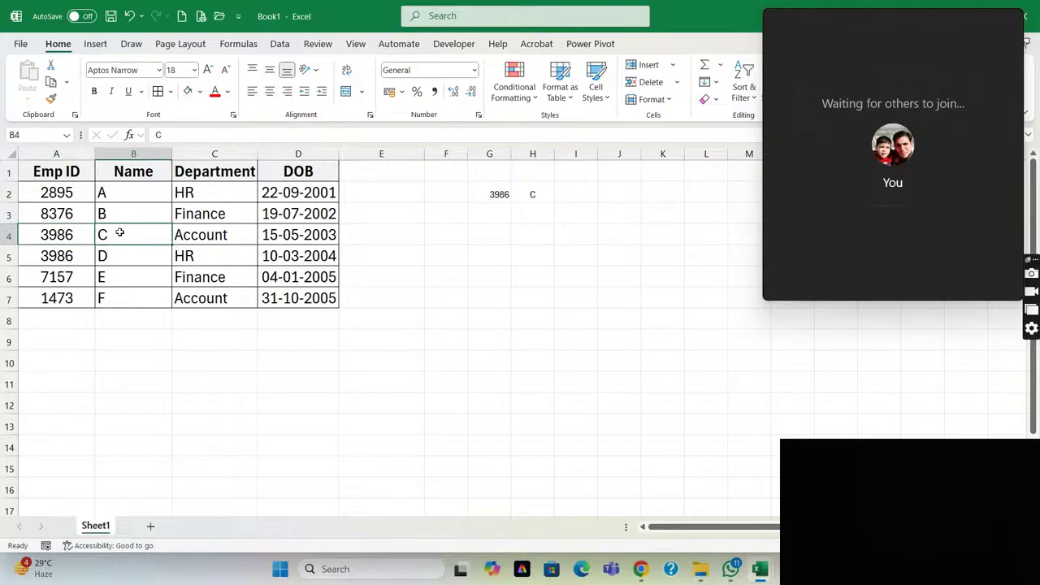
text(G)
key(Return)
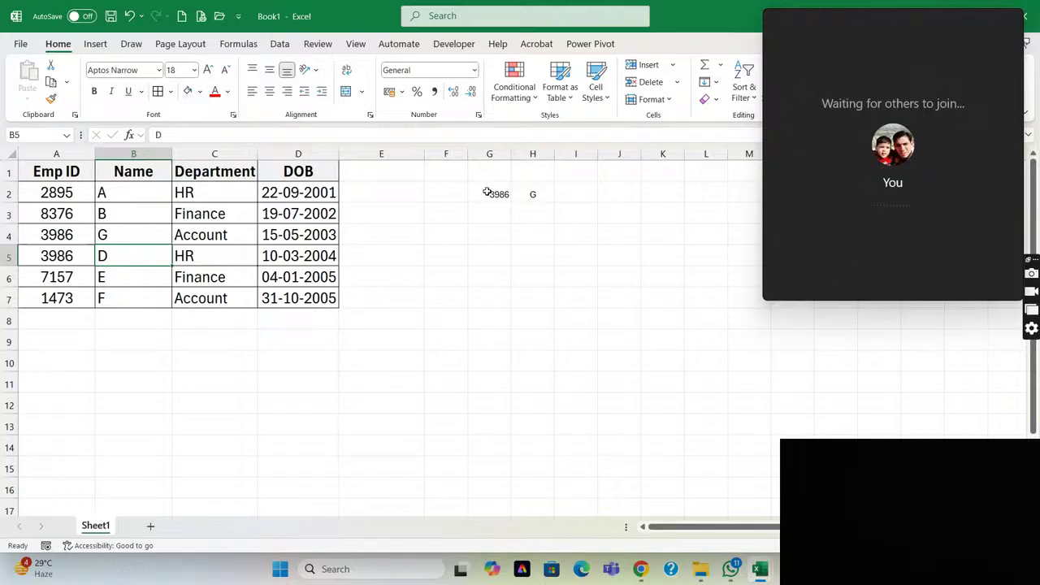
Change the column index of the VLOOKUP in H2 to 3 to return the Department.
click(534, 192)
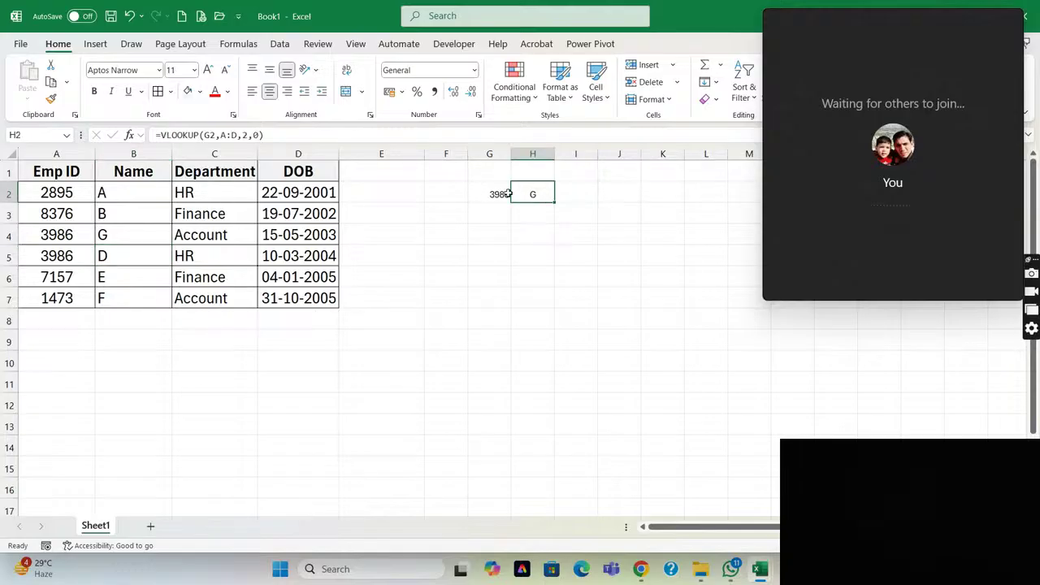
double_click(253, 135)
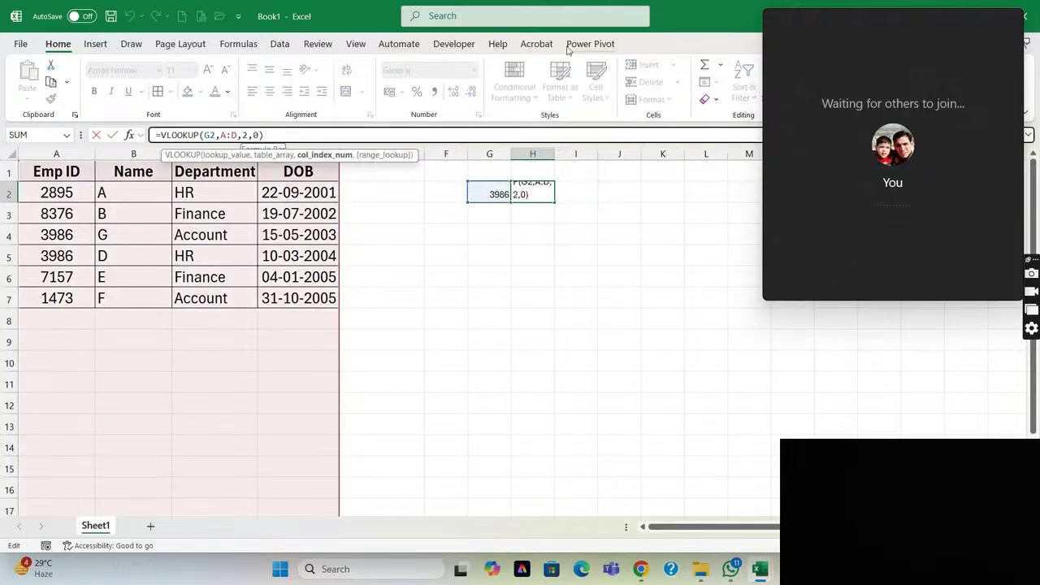
text(3)
key(Return)
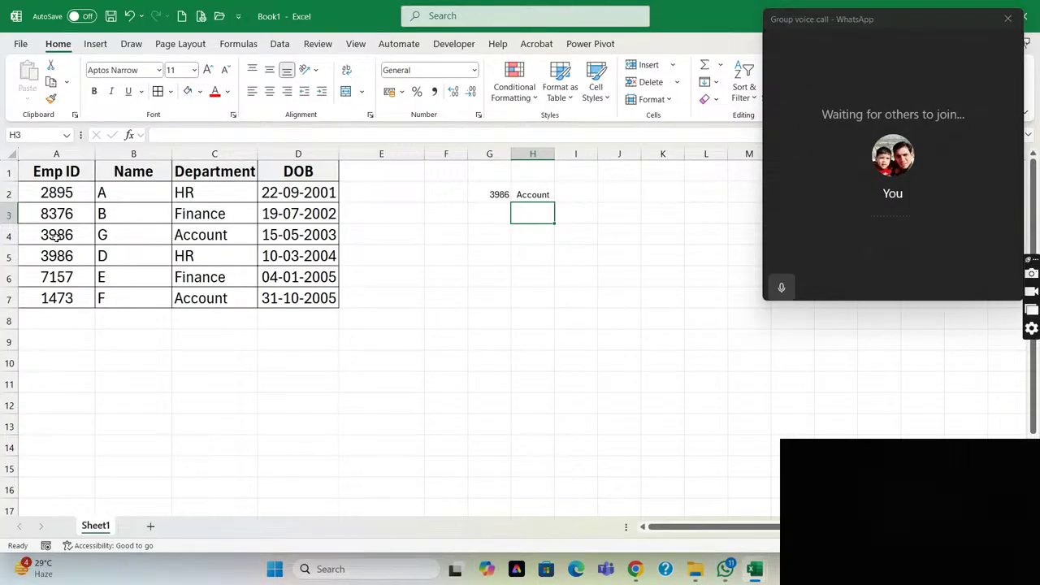
click(553, 195)
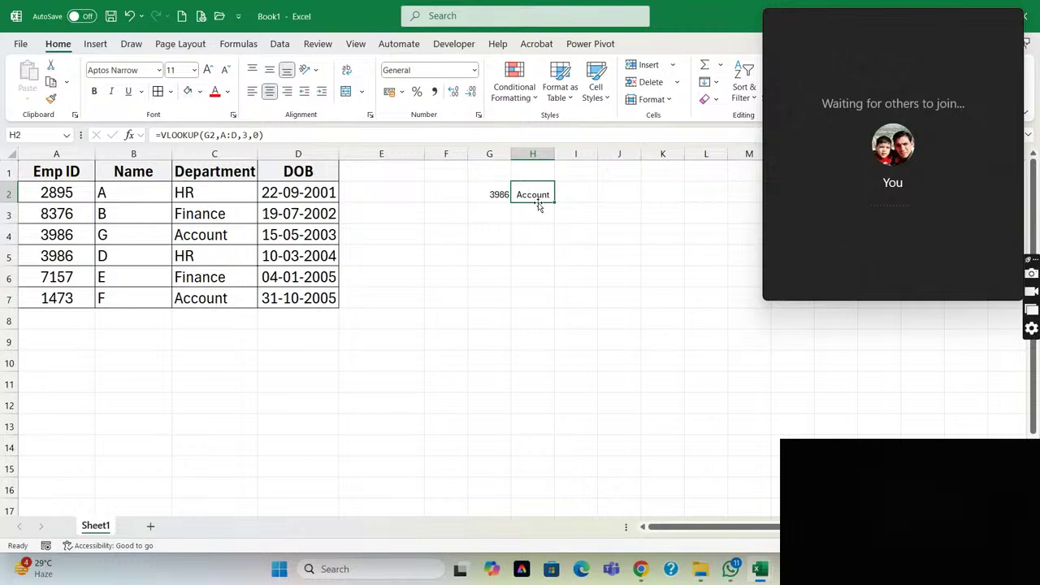
Insert a blank column between Name and Department, and check the shifted VLOOKUP in I2 against columns A to C.
click(122, 150)
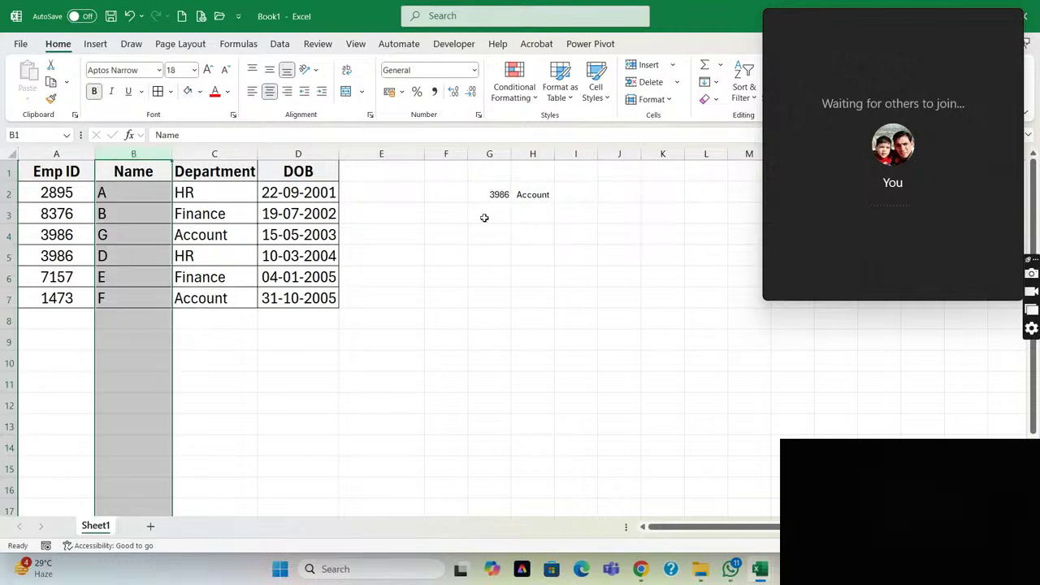
click(527, 196)
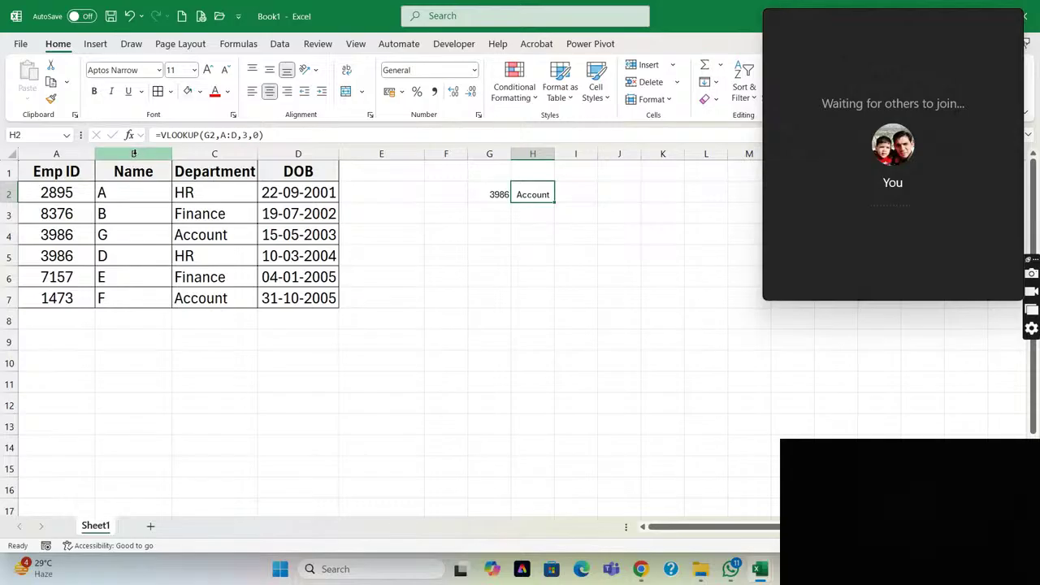
click(214, 155)
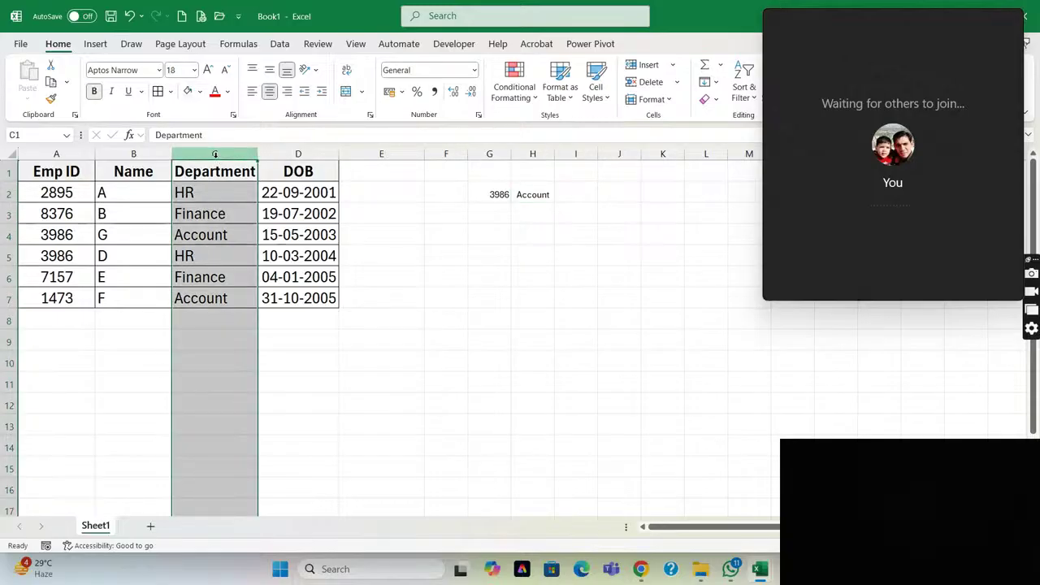
key(ctrl+plus)
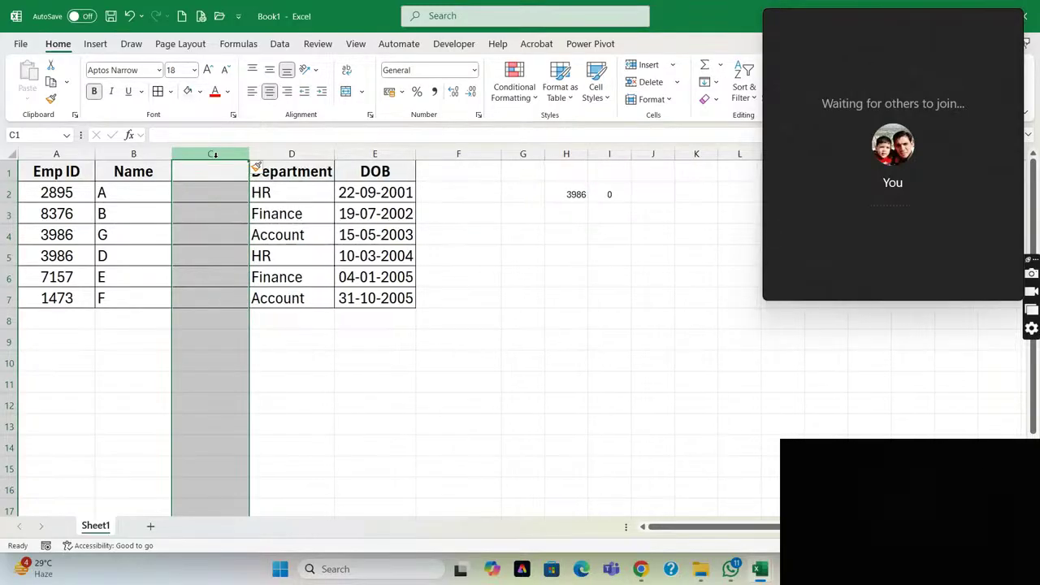
key(Right)
key(Right)
click(609, 194)
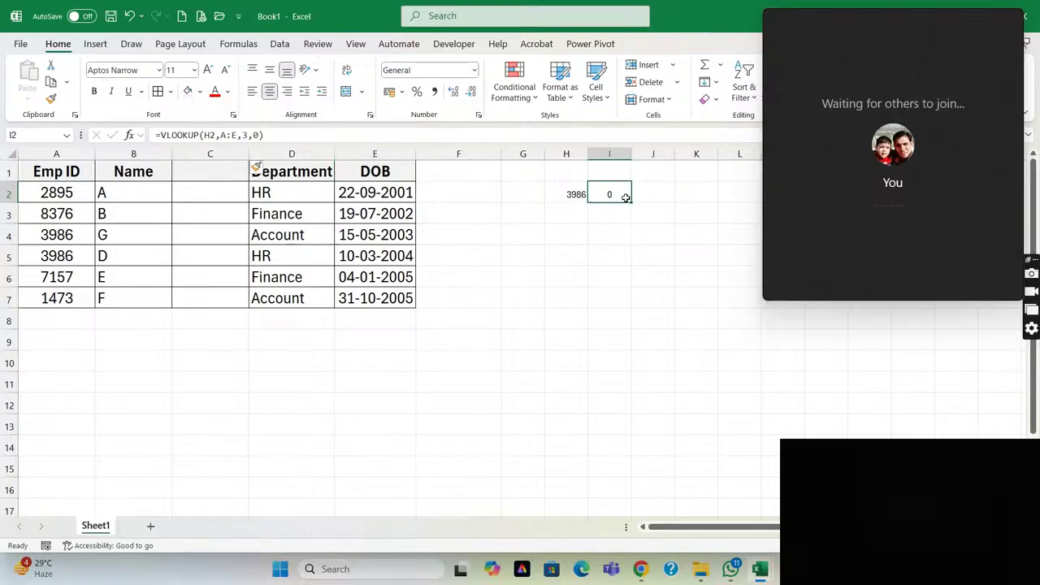
click(64, 154)
drag(64, 154, 209, 155)
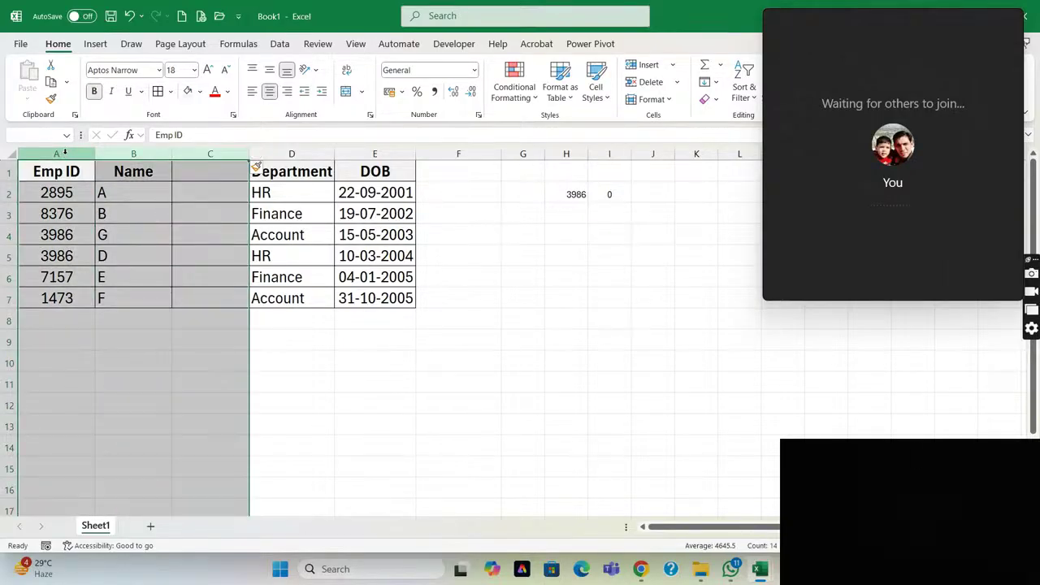
Examine the table range and column index arguments of the VLOOKUP in I2 against the blank column C.
click(614, 195)
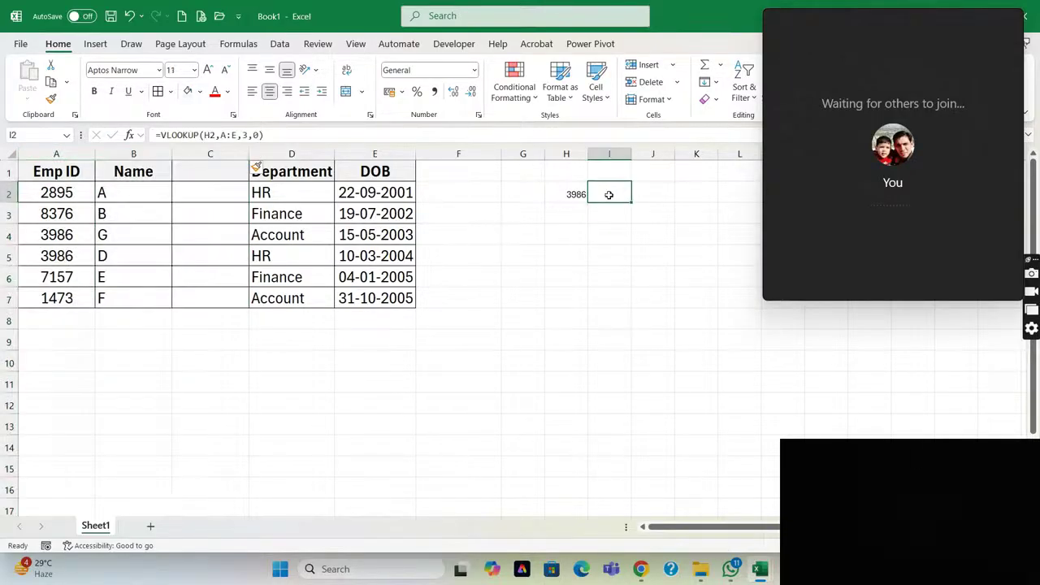
click(237, 136)
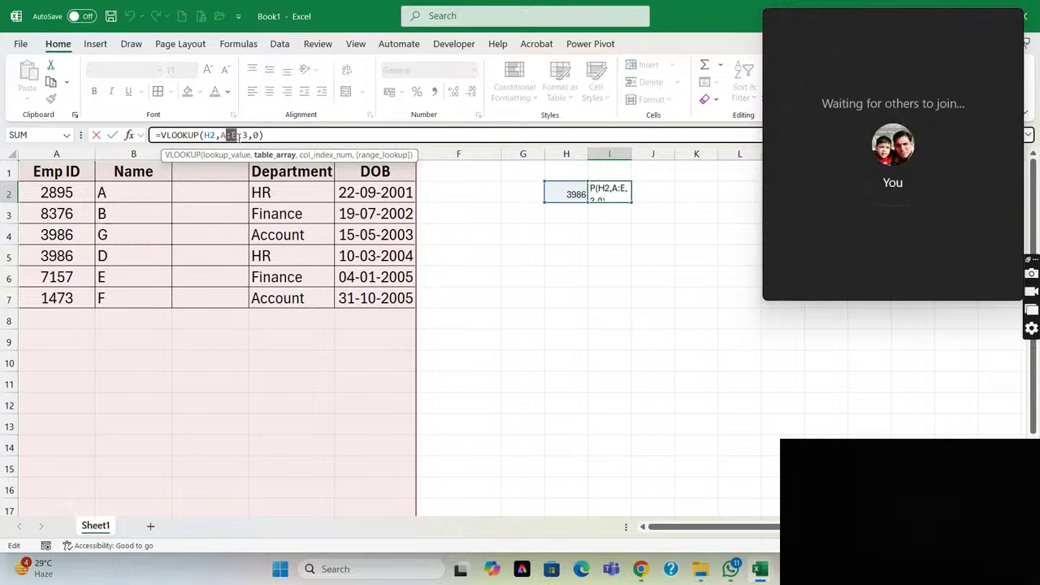
double_click(243, 136)
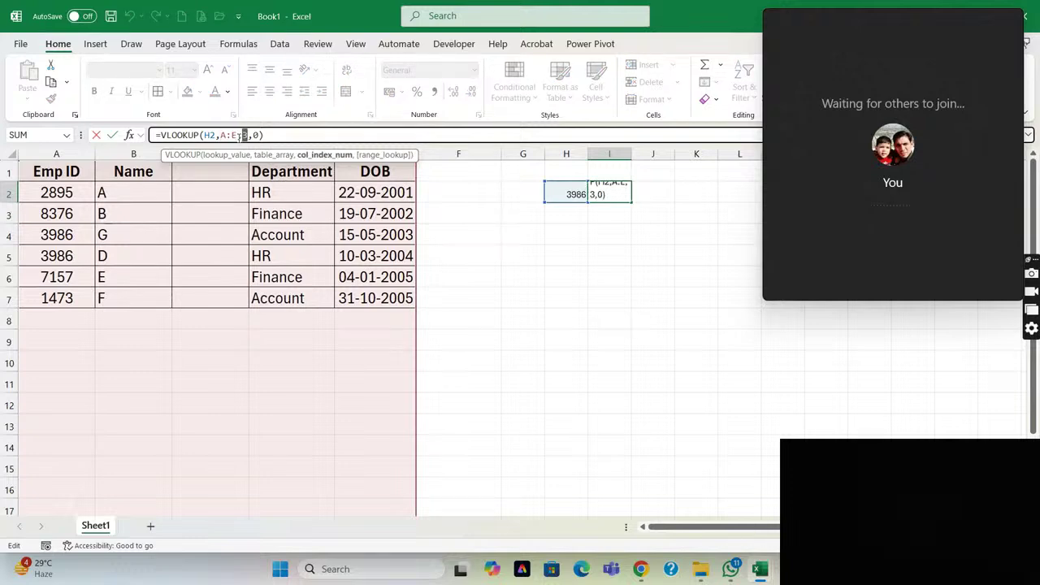
click(200, 234)
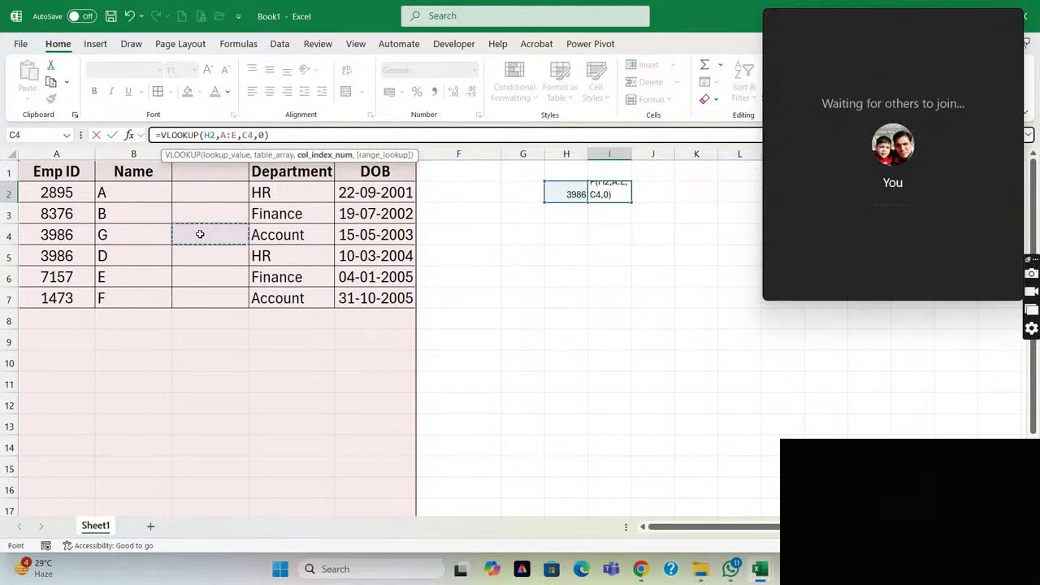
key(ctrl+Return)
Enter 6542 in C4 of the blank column to test what the VLOOKUP in I2 returns.
key(Up)
key(Left)
key(Left)
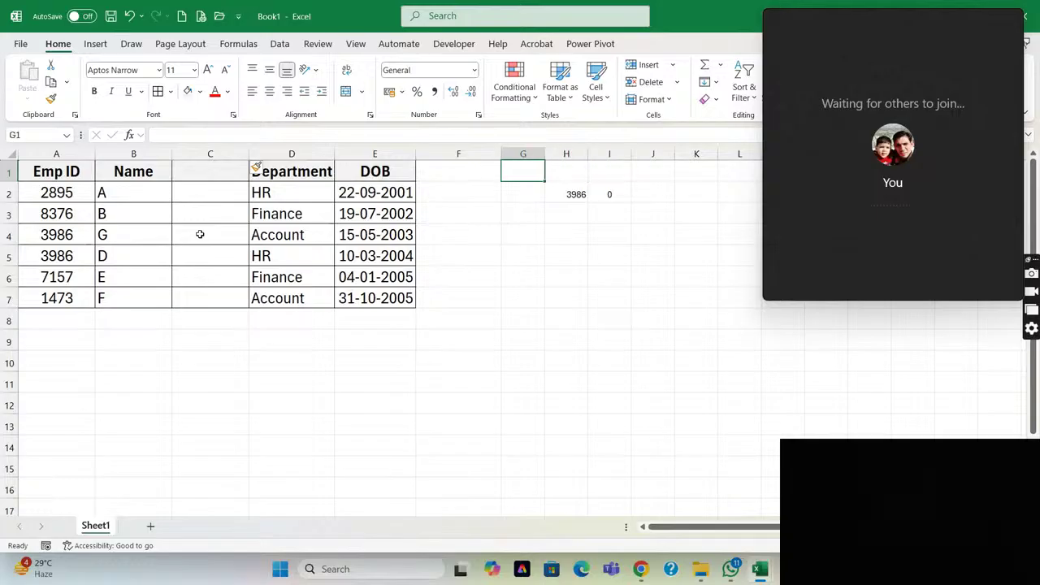
key(Left)
key(Left)
key(Left)
key(Left)
key(Left)
key(Down)
key(Down)
key(Down)
key(Right)
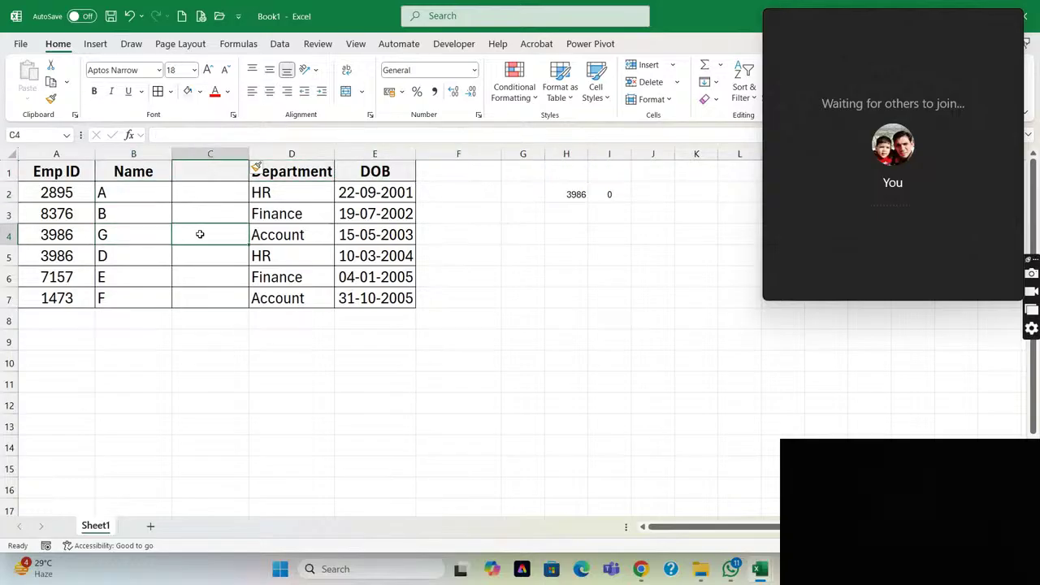
text(6542)
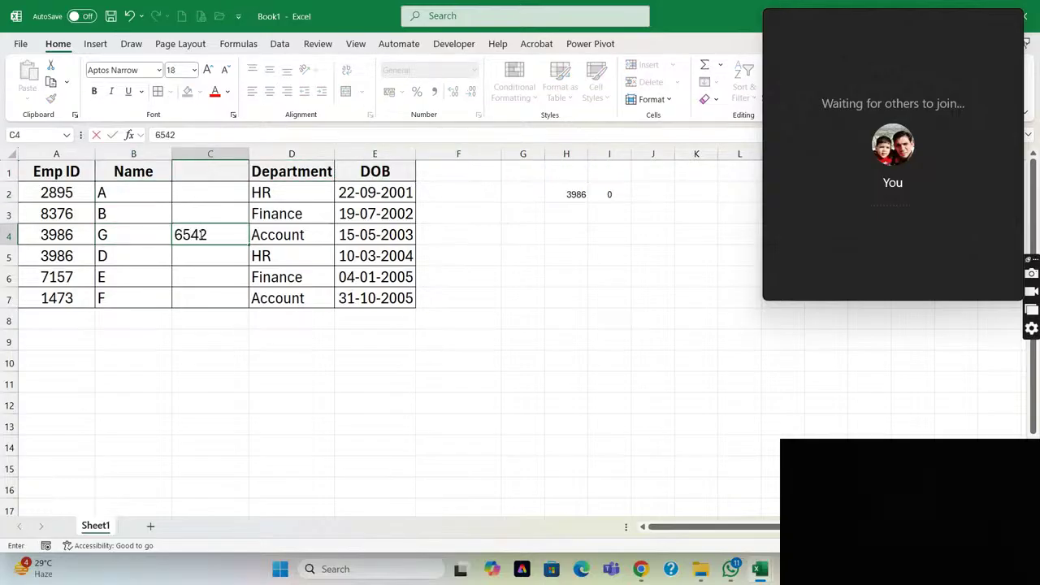
key(Return)
key(Up)
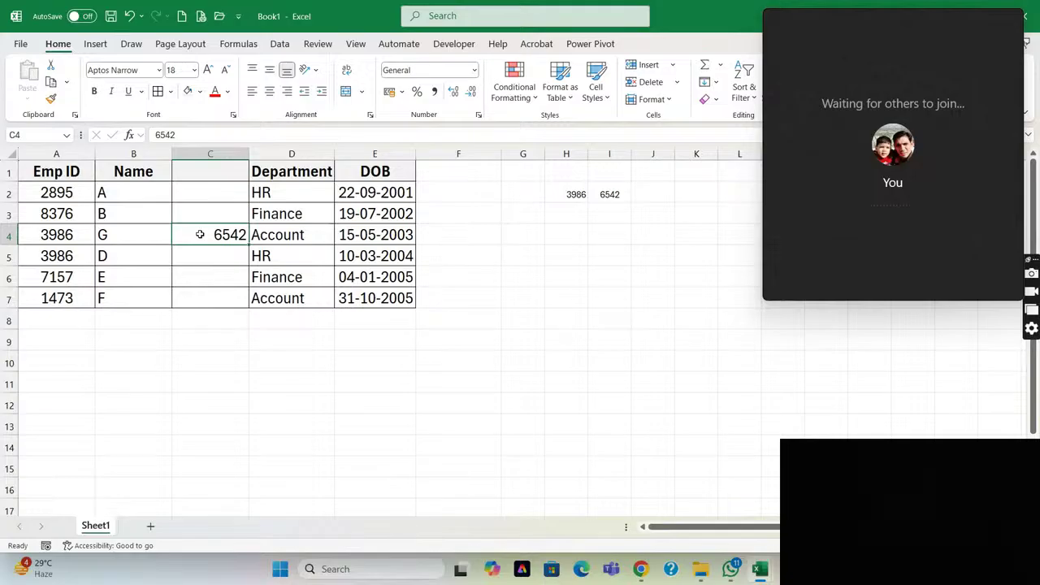
Clear the test value from C4 and delete the blank column between Name and Department.
key(Delete)
key(ctrl+space)
click(199, 234)
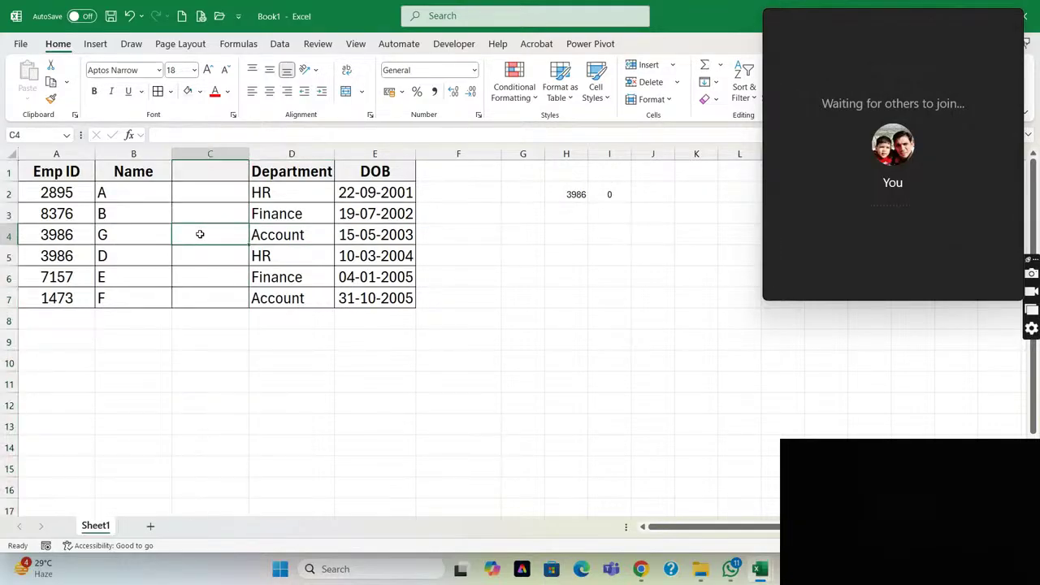
key(Up)
key(Up)
key(Up)
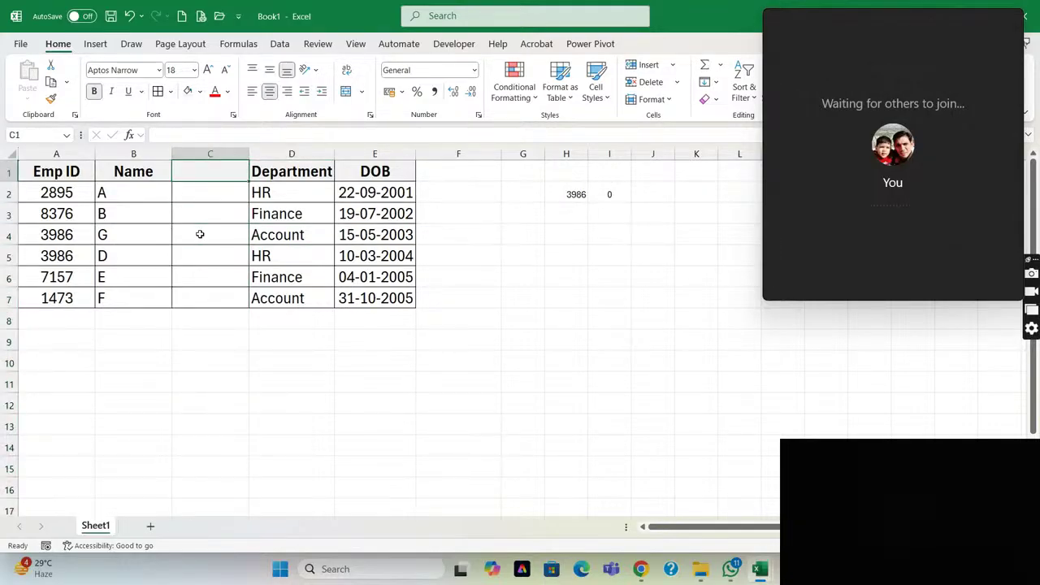
key(ctrl+space)
key(ctrl+minus)
Delete the Name column to test how the VLOOKUP reacts to a removed column.
key(Left)
key(ctrl+space)
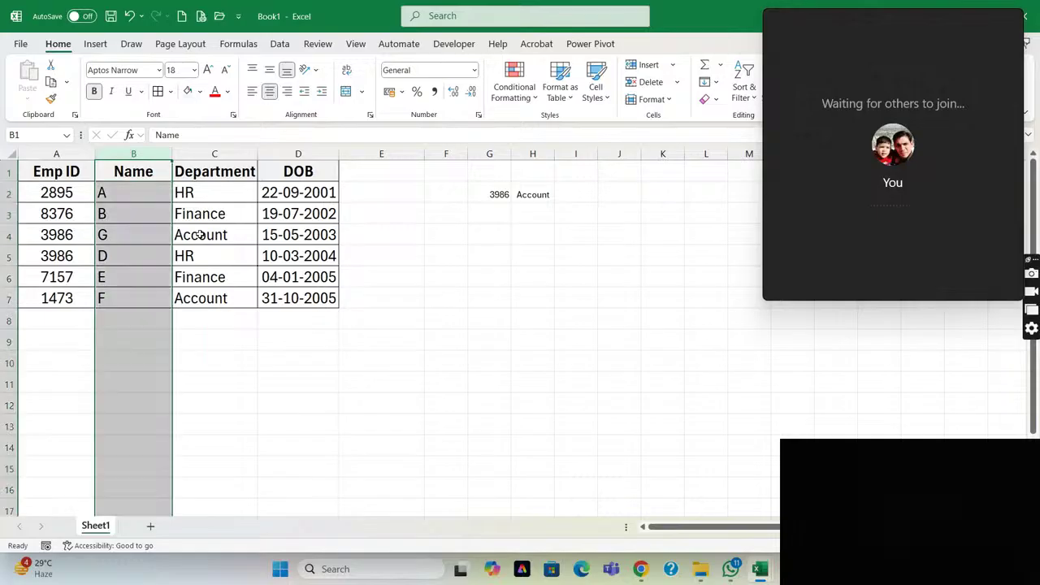
key(ctrl+minus)
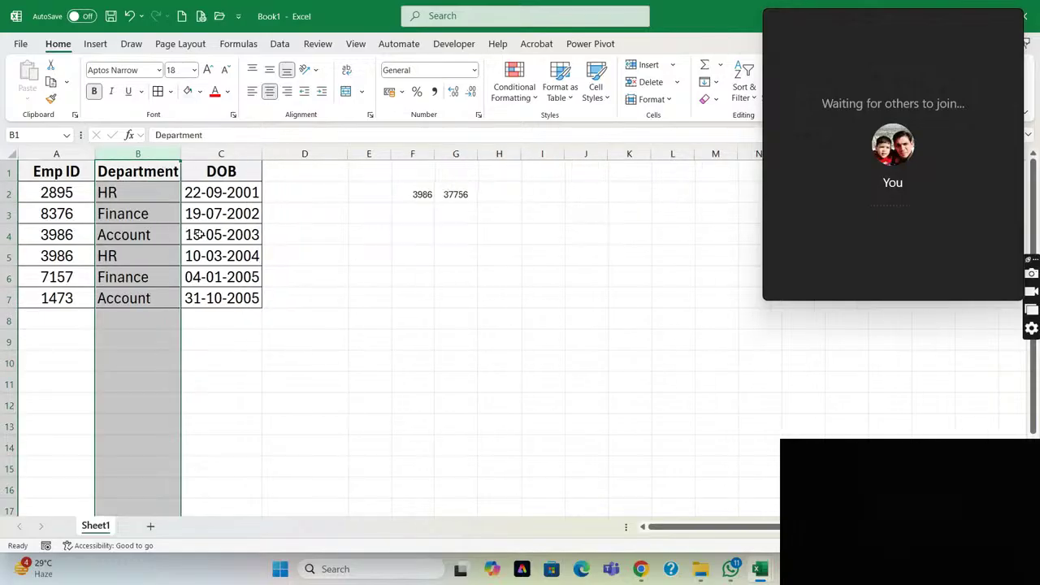
Format the VLOOKUP result in G2 as a day-month-year date and compare it with the DOB column.
key(Right)
key(Down)
key(Down)
key(Up)
key(Right)
key(Right)
key(Right)
key(Right)
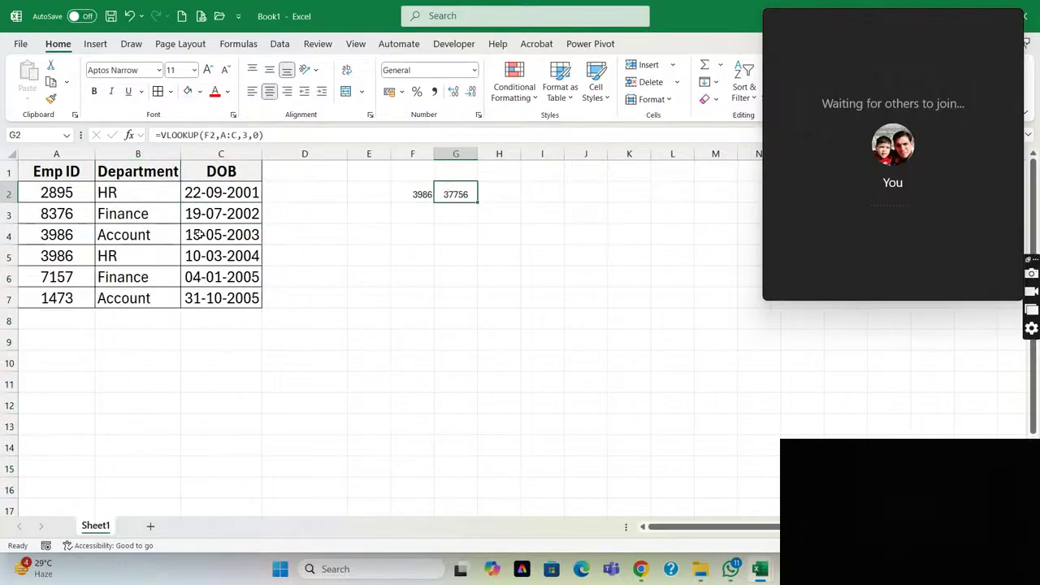
key(ctrl+shift+3)
key(Left)
key(Left)
key(Left)
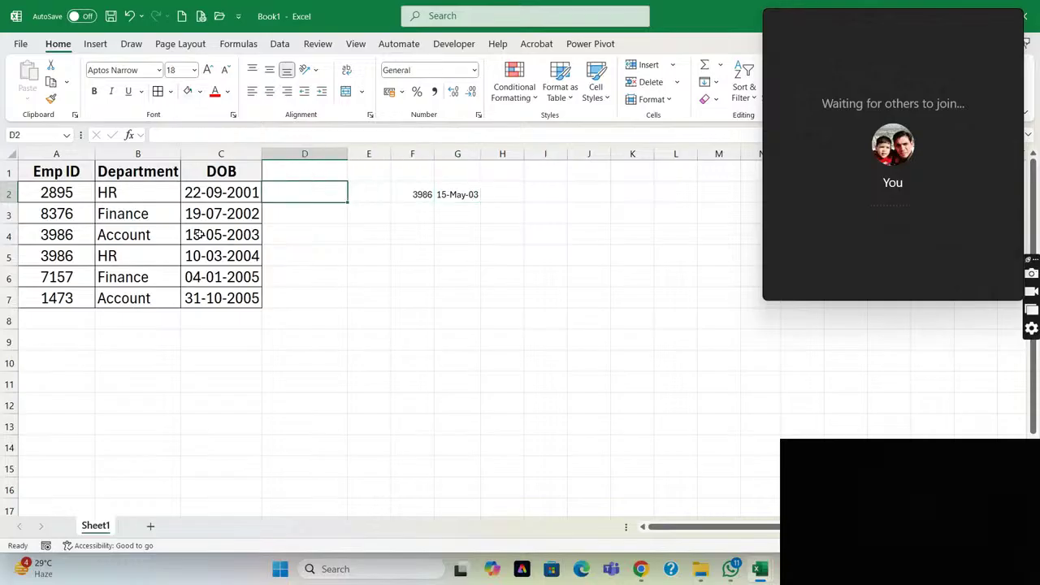
key(Left)
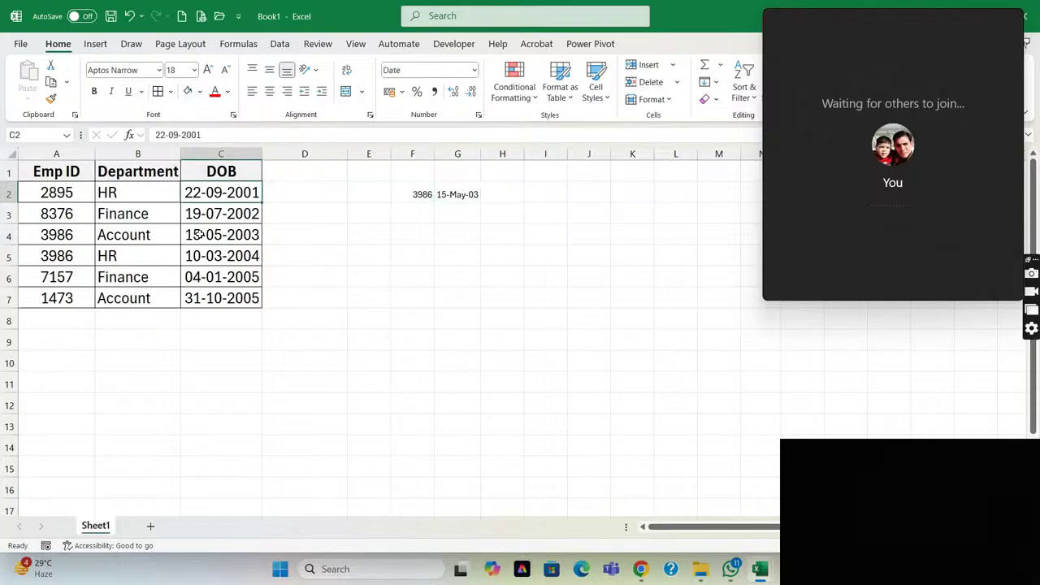
Undo the date formatting and the deletion of the Name column.
key(ctrl+z)
key(ctrl+z)
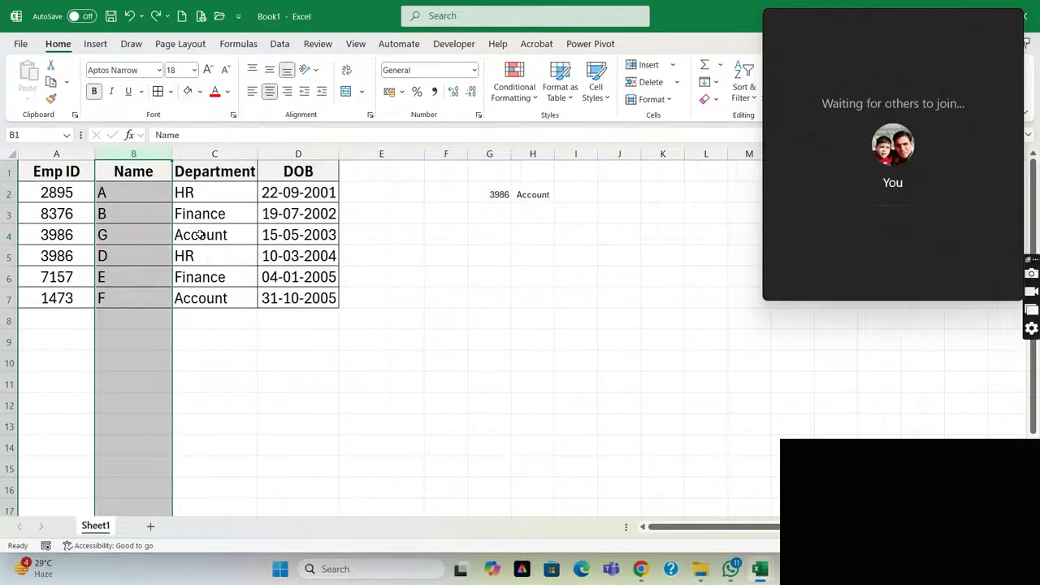
key(Left)
key(Down)
key(Down)
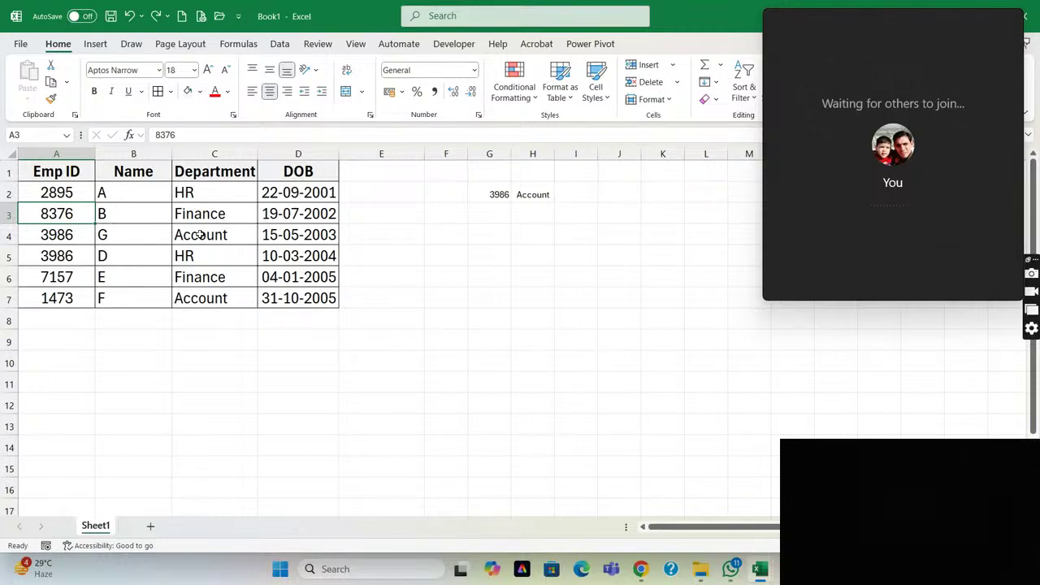
Examine the vertical layout of the employee table across columns A to D and down its rows.
key(Right)
key(Right)
key(Left)
key(Left)
key(Up)
key(Up)
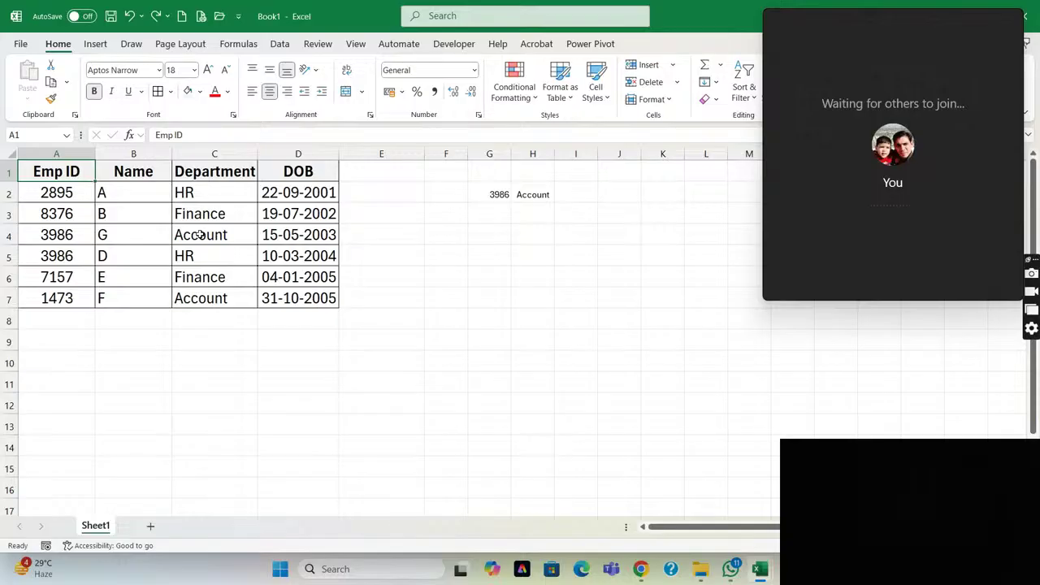
key(Down)
key(Down)
key(Up)
key(Up)
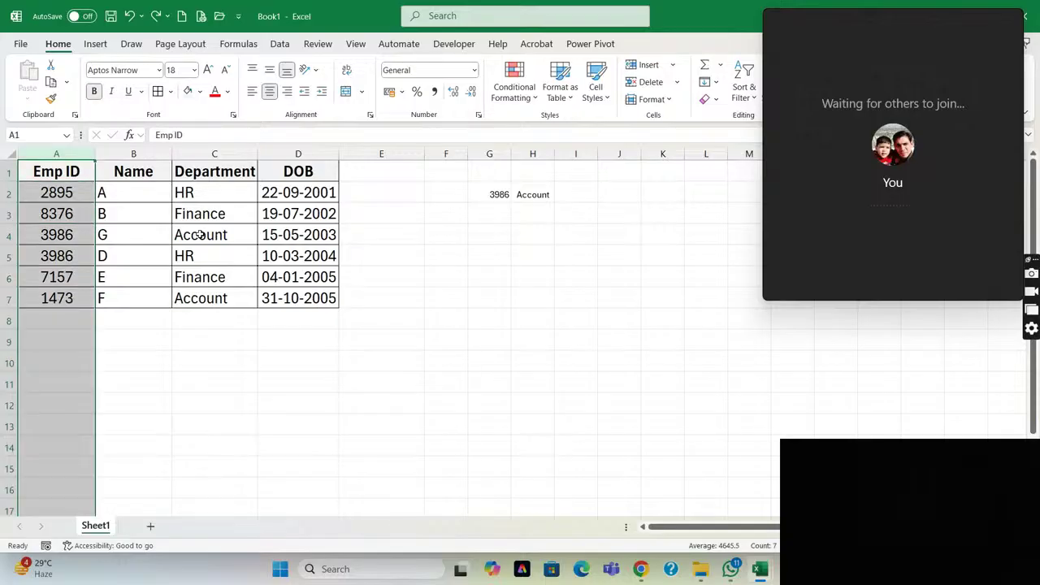
drag(56, 154, 340, 153)
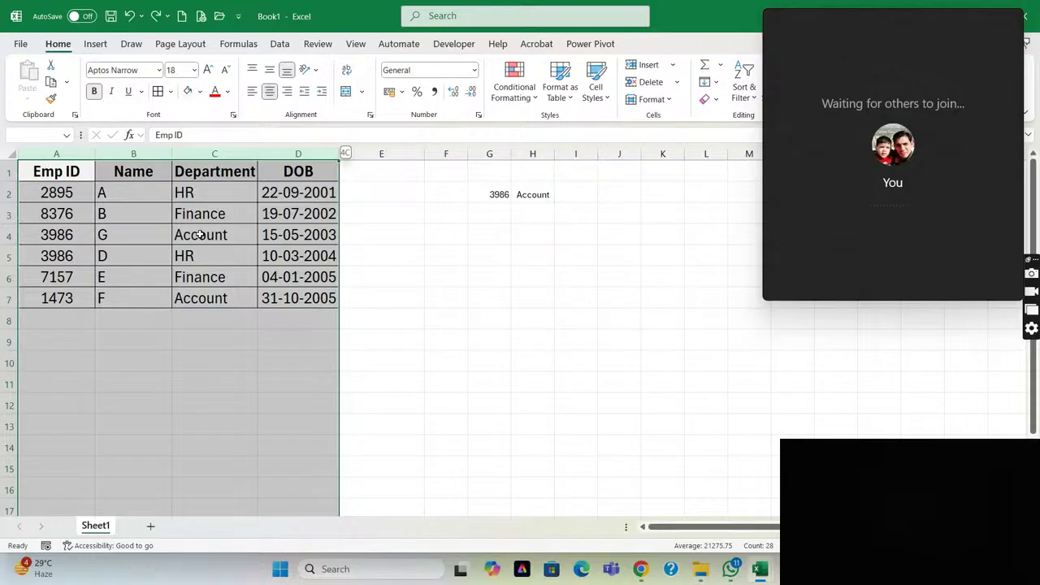
key(ctrl+Home)
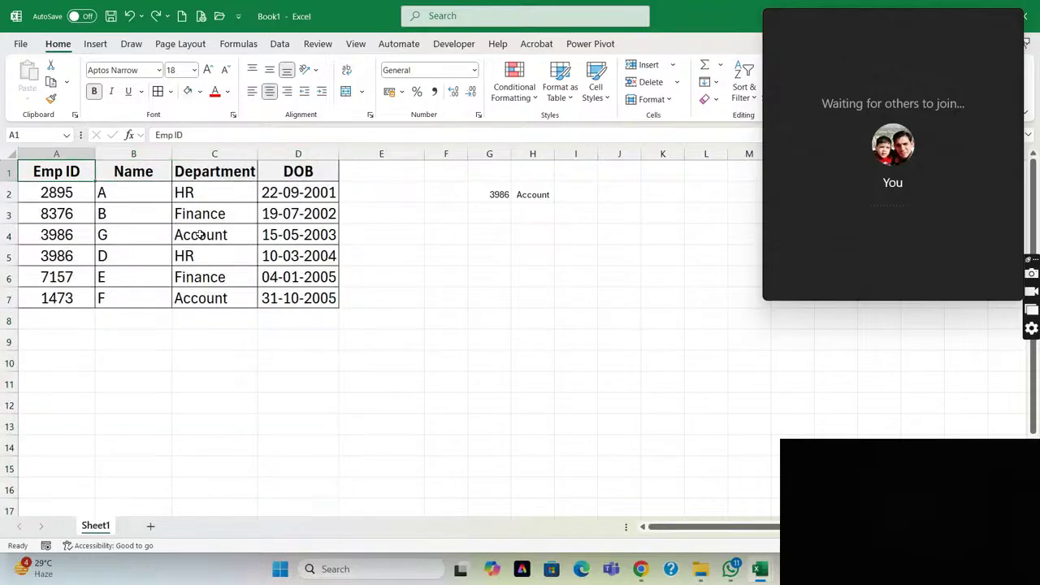
key(Down)
key(Down)
key(Down)
key(Down)
key(Down)
key(Down)
key(Down)
key(Down)
key(Down)
key(Down)
key(Down)
key(Down)
Copy the whole employee table and paste it transposed at A1 of a new sheet.
key(ctrl+Home)
key(ctrl+a)
key(ctrl+c)
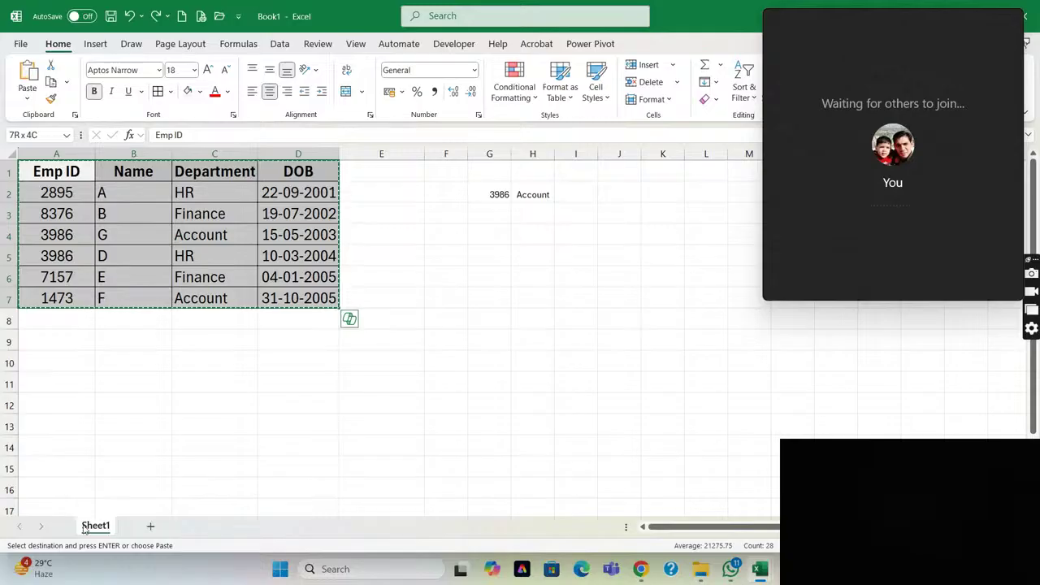
click(150, 526)
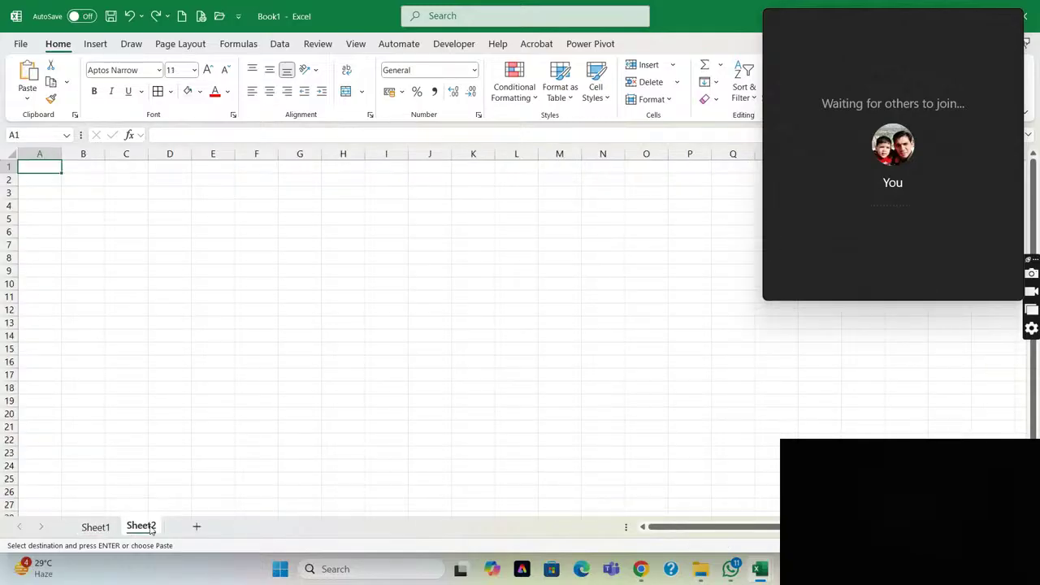
key(ctrl+alt+v)
key(e)
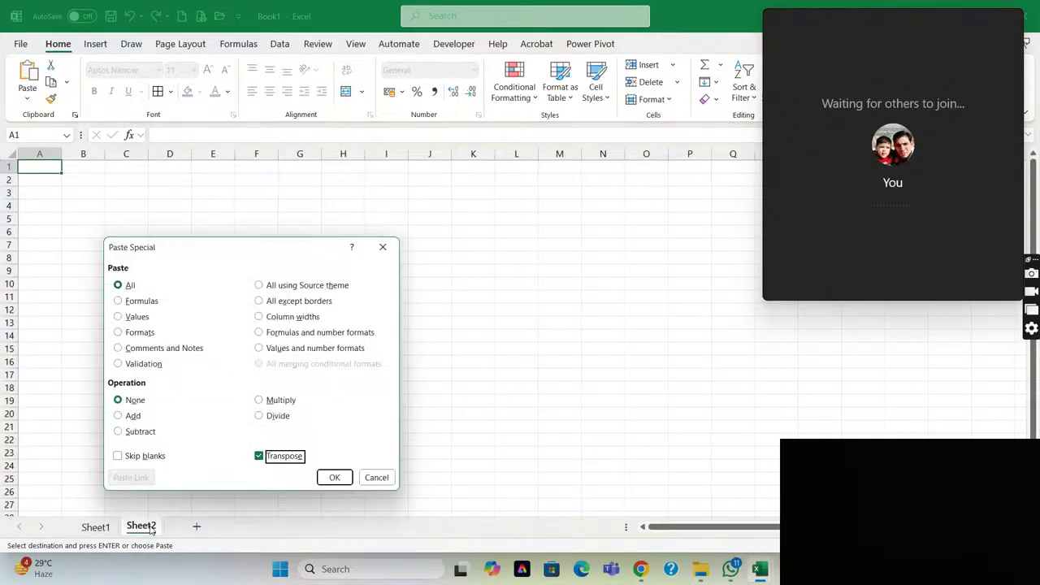
key(Return)
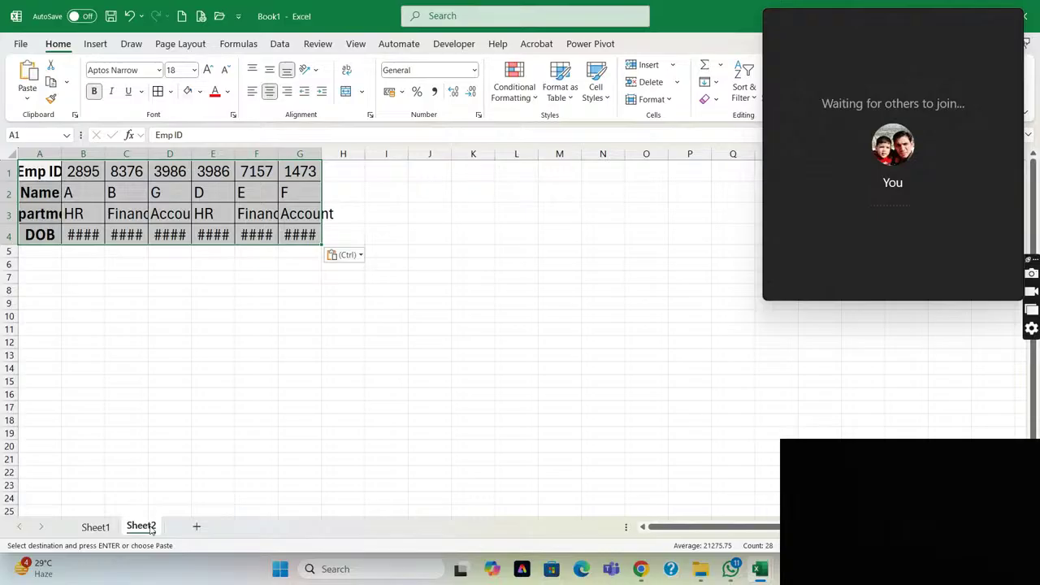
Autofit the column widths of the transposed table on Sheet2.
key(alt)
key(h)
key(o)
key(i)
Examine the row headings in column A and the Emp ID row of the transposed table.
key(Down)
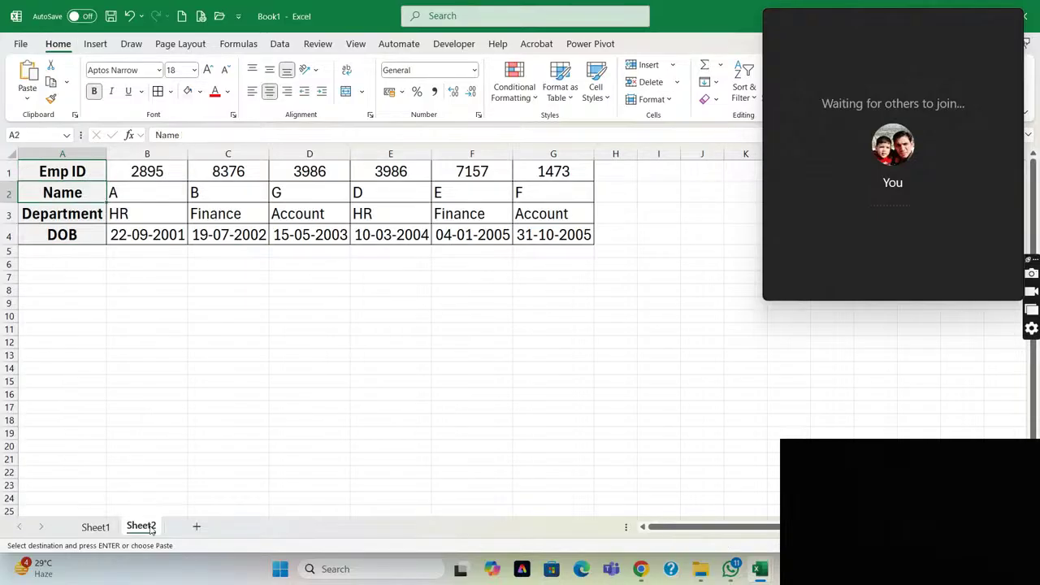
key(Down)
key(Up)
key(Up)
key(Right)
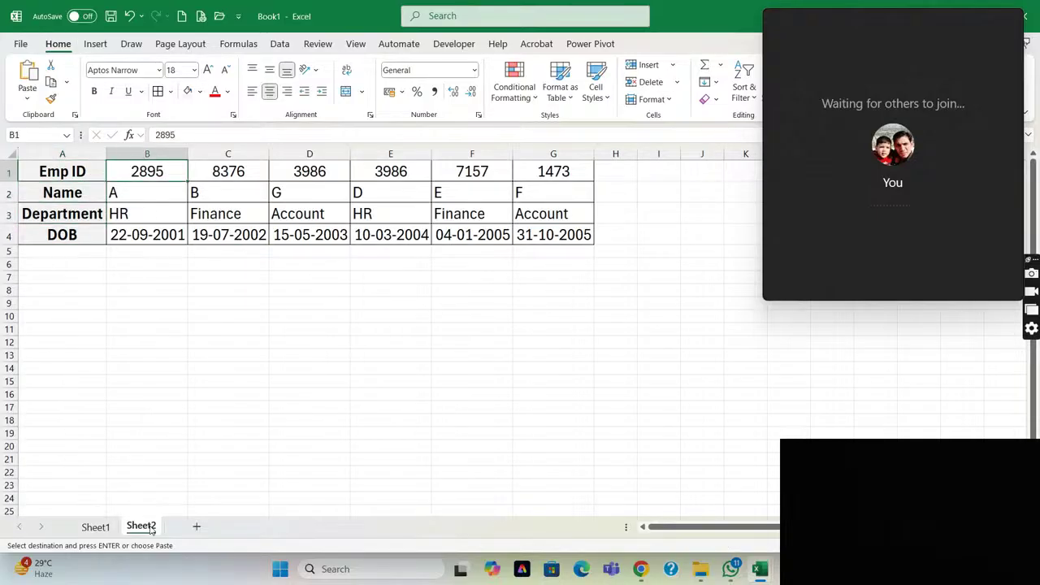
key(Left)
key(ctrl+space)
key(Right)
key(Right)
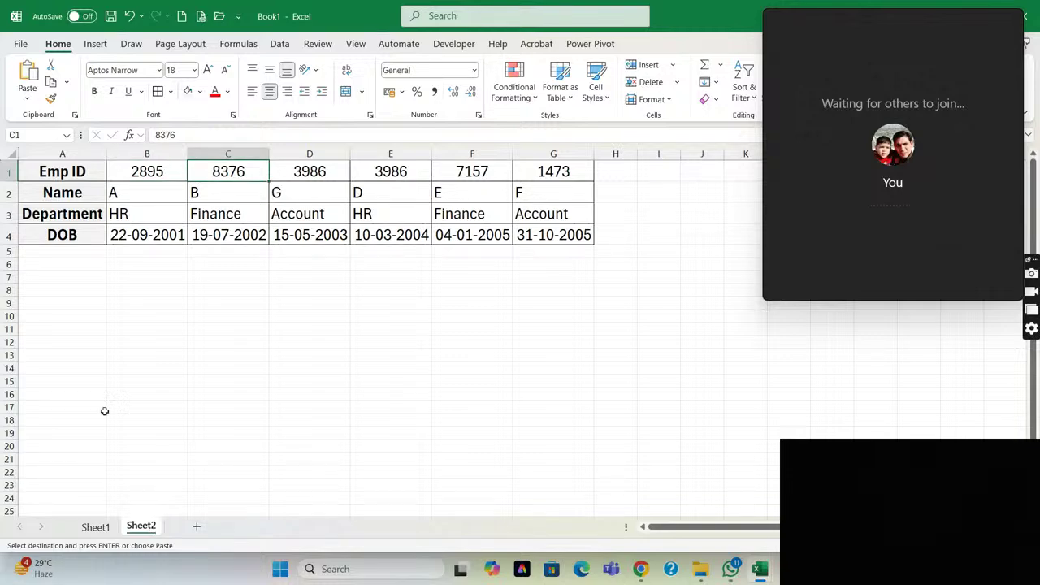
Copy the lookup Emp ID from G2 on Sheet1 into A8 on Sheet2.
click(95, 528)
click(493, 196)
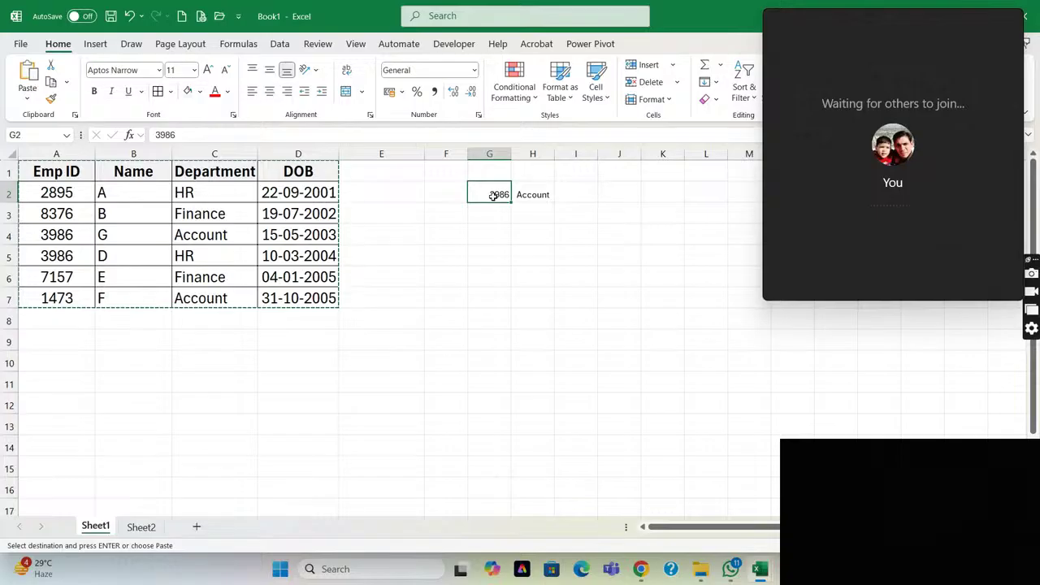
click(141, 527)
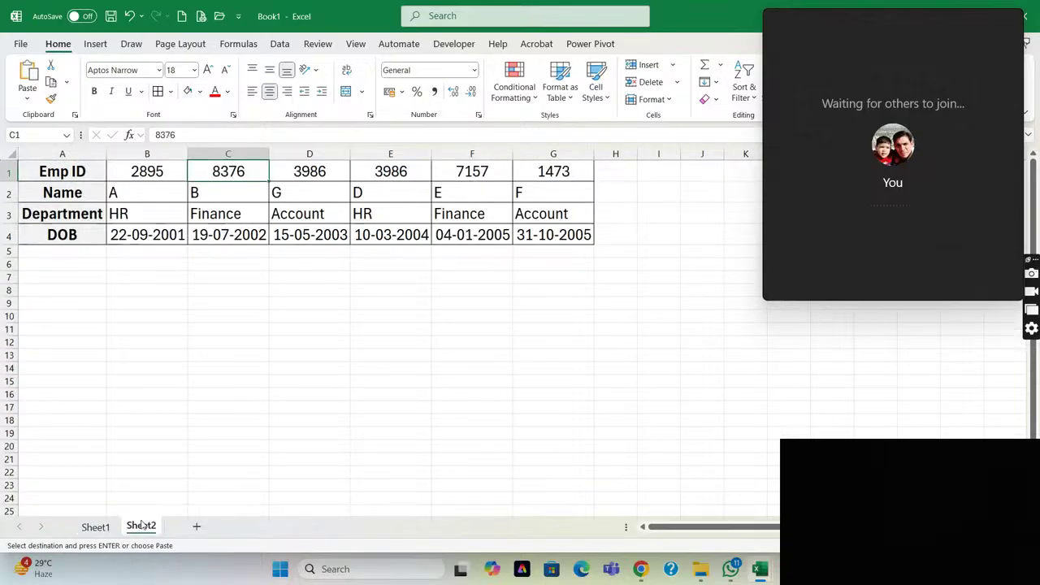
click(77, 291)
key(ctrl+v)
key(Tab)
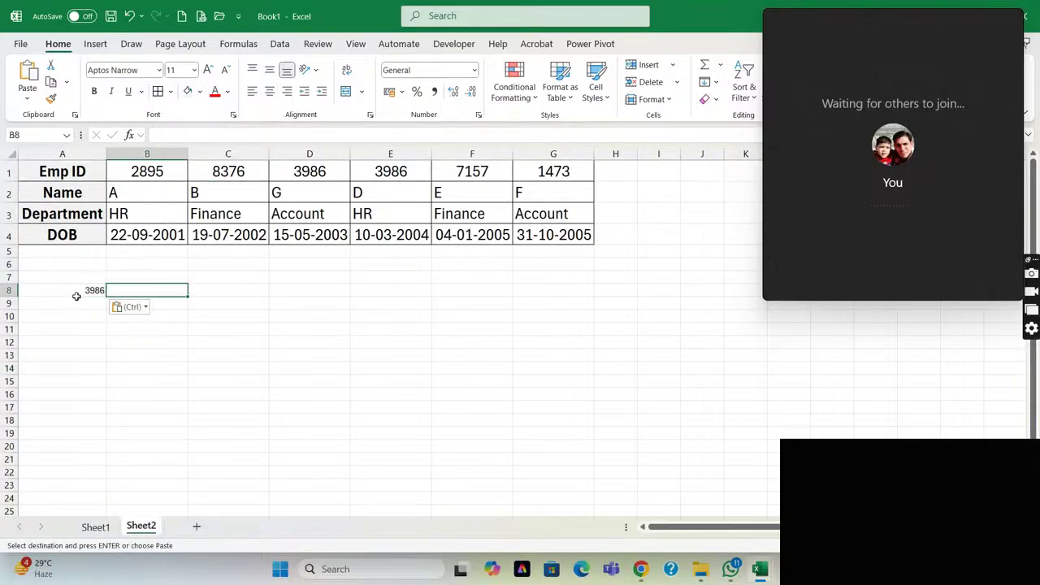
Examine the Emp ID row at the top of the transposed table against the lookup value in A8.
key(Up)
key(Up)
key(Up)
key(Up)
key(Up)
key(Up)
key(Up)
key(Left)
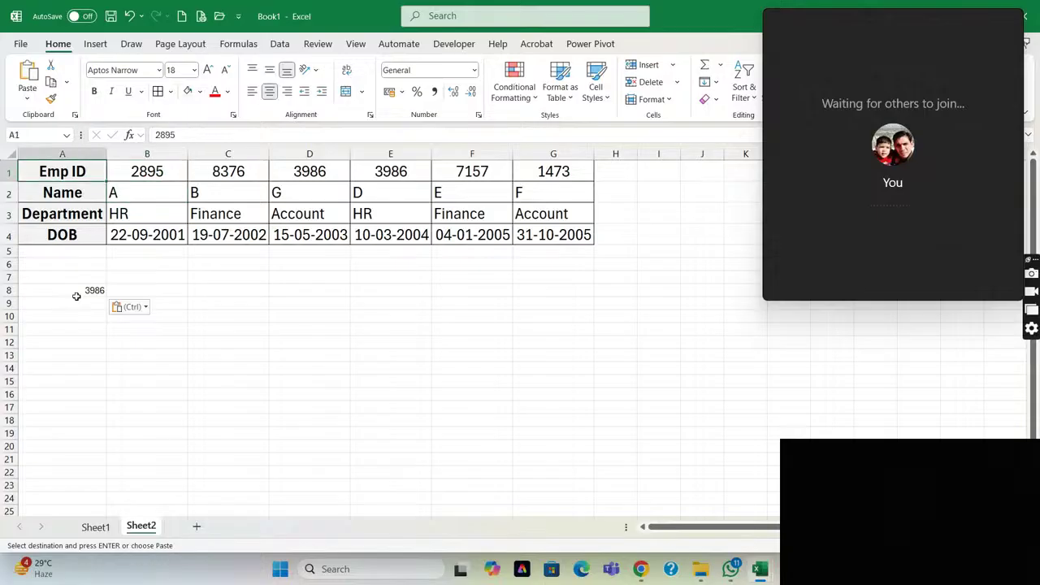
key(Down)
key(Down)
key(Down)
key(Down)
key(Down)
key(Down)
key(Down)
Start an HLOOKUP formula in B8 with A8 as the lookup value and rows 1:4 as the table array.
key(Right)
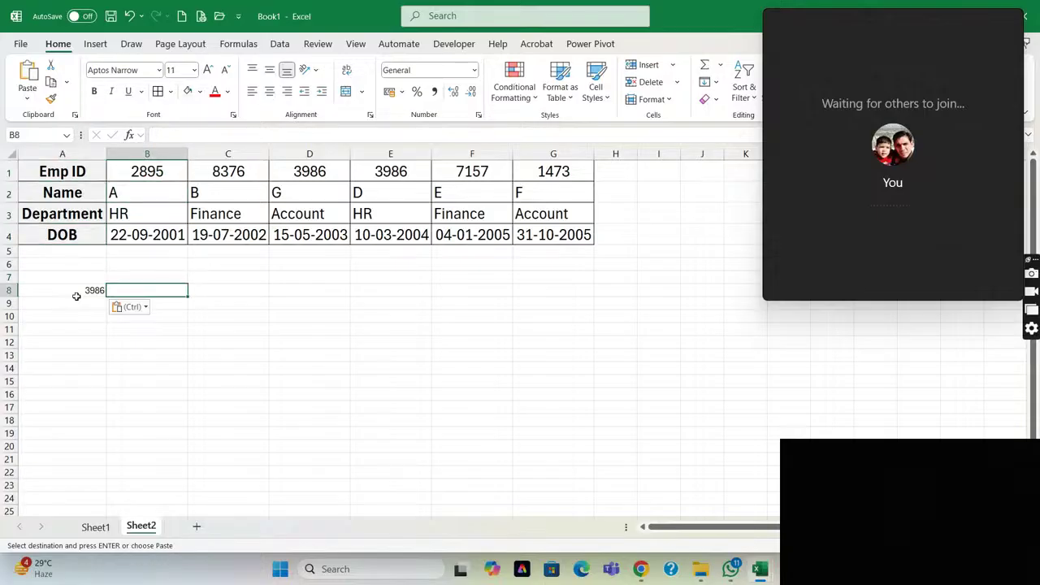
text(=hlo)
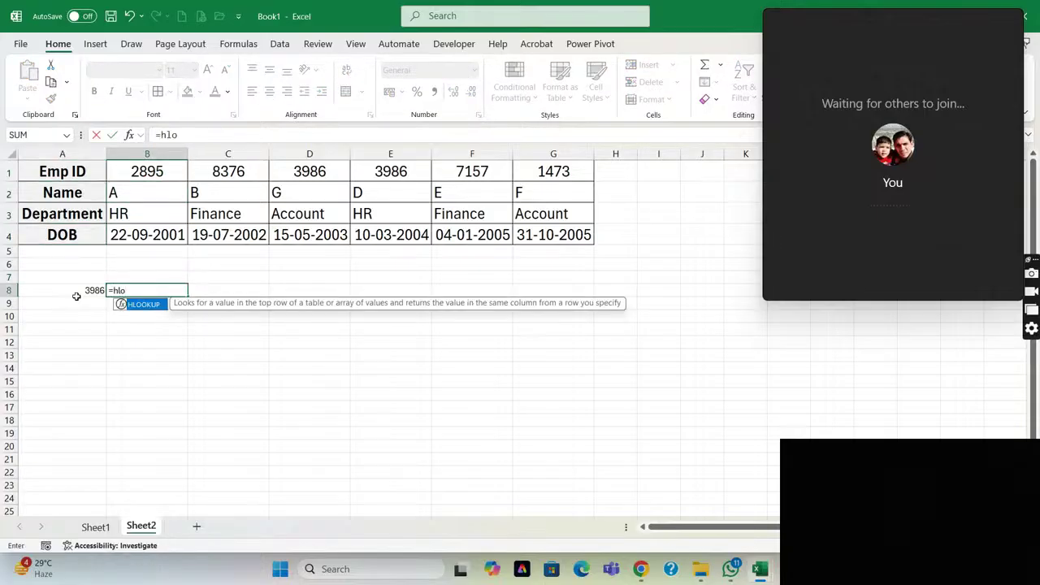
key(Tab)
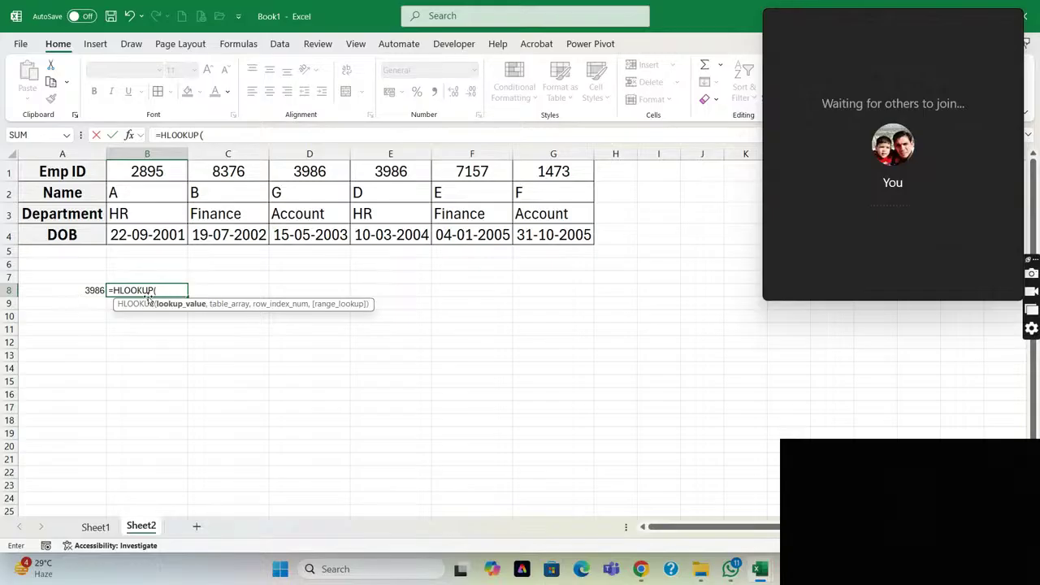
click(70, 291)
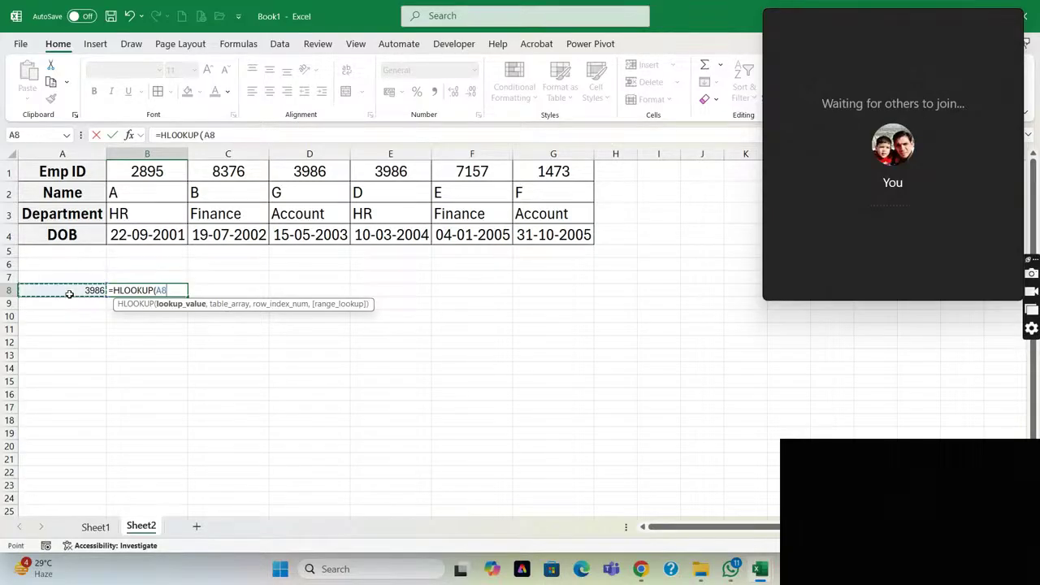
text(,)
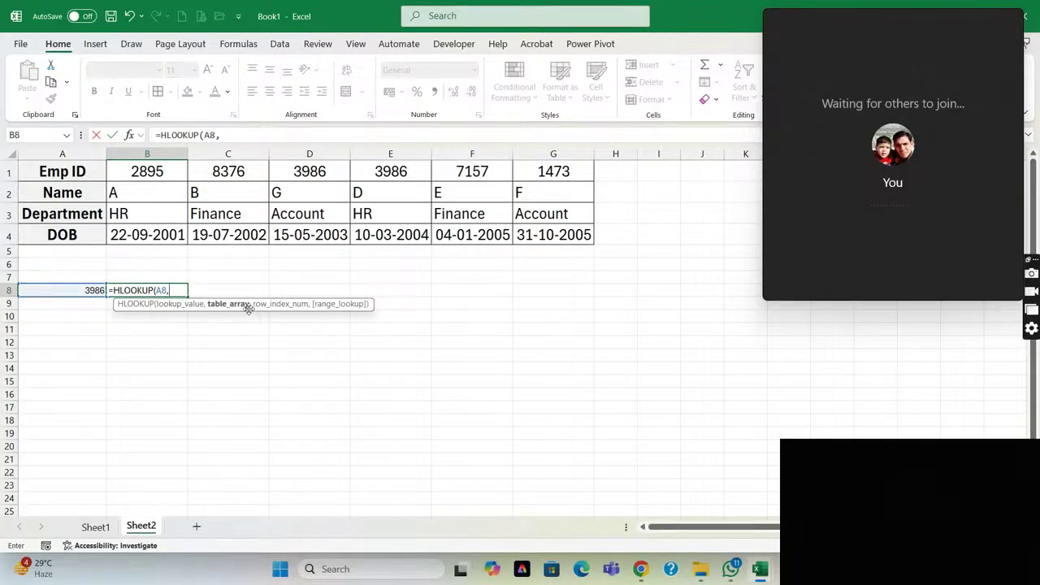
click(60, 171)
key(shift+Down)
key(shift+Down)
key(shift+Down)
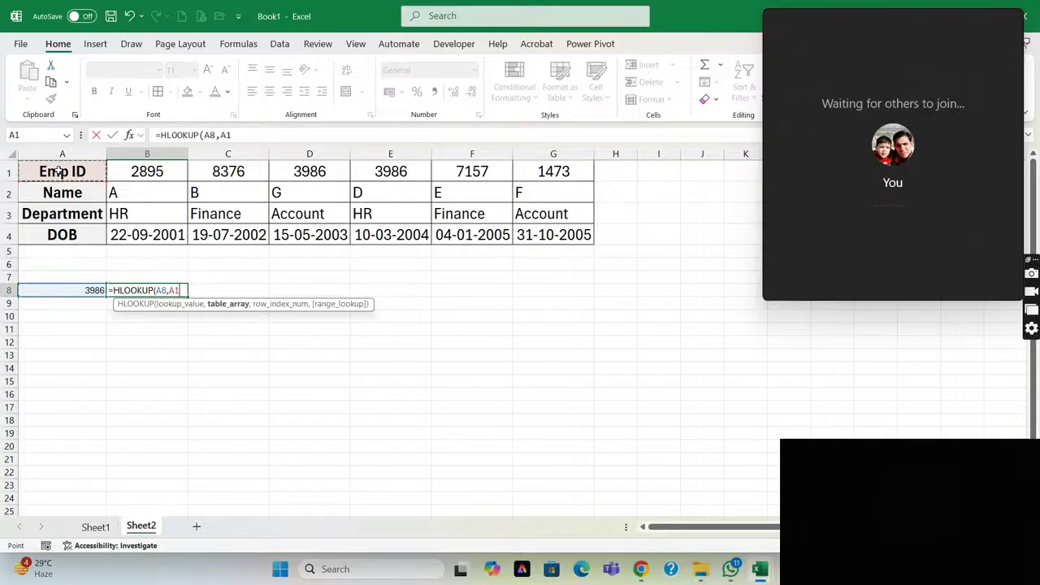
key(shift+space)
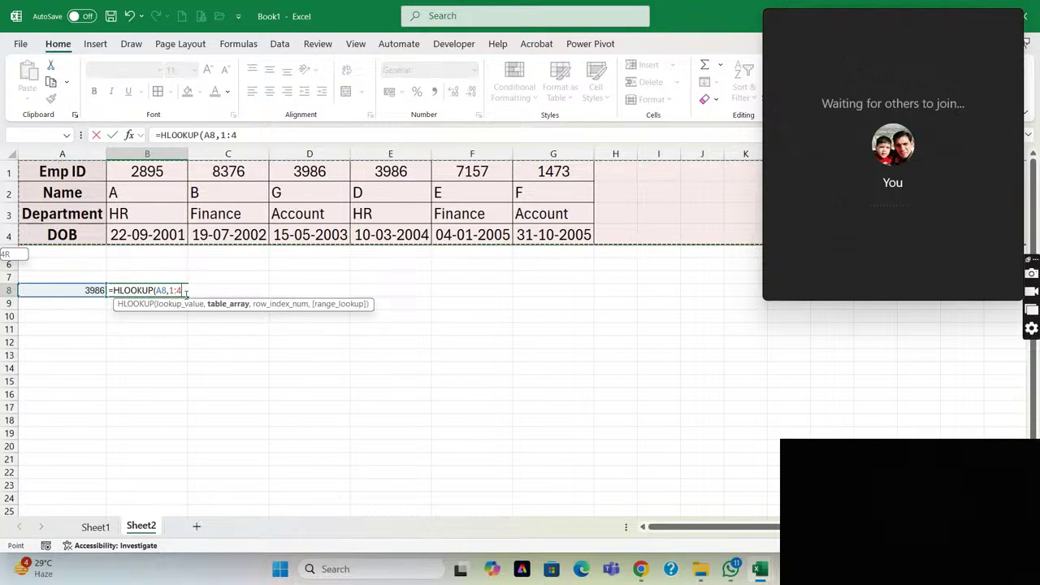
Complete the HLOOKUP formula in B8 with row index 3 and 0 for an exact match.
text(,)
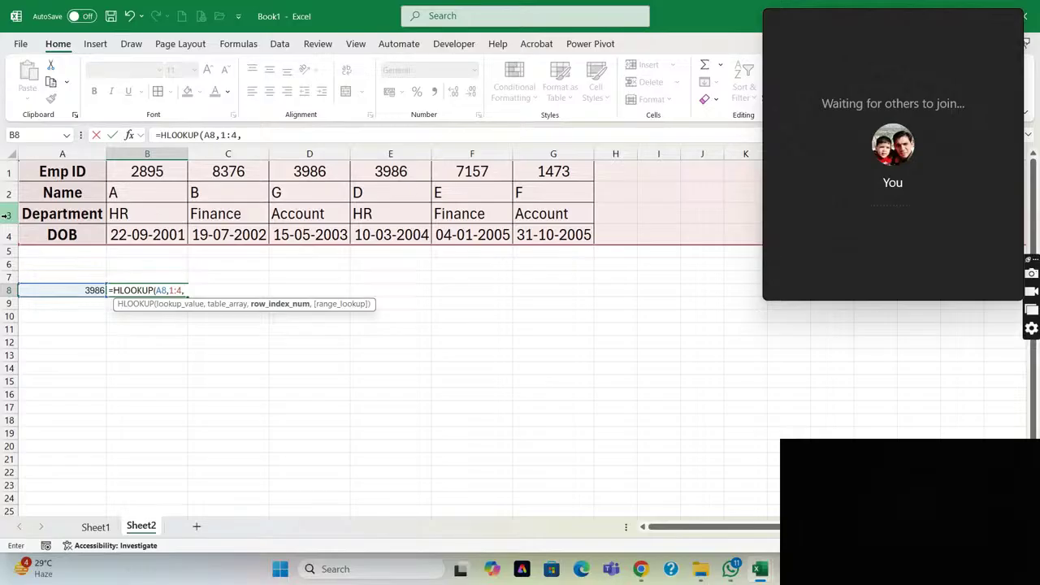
mouse_move(795, 203)
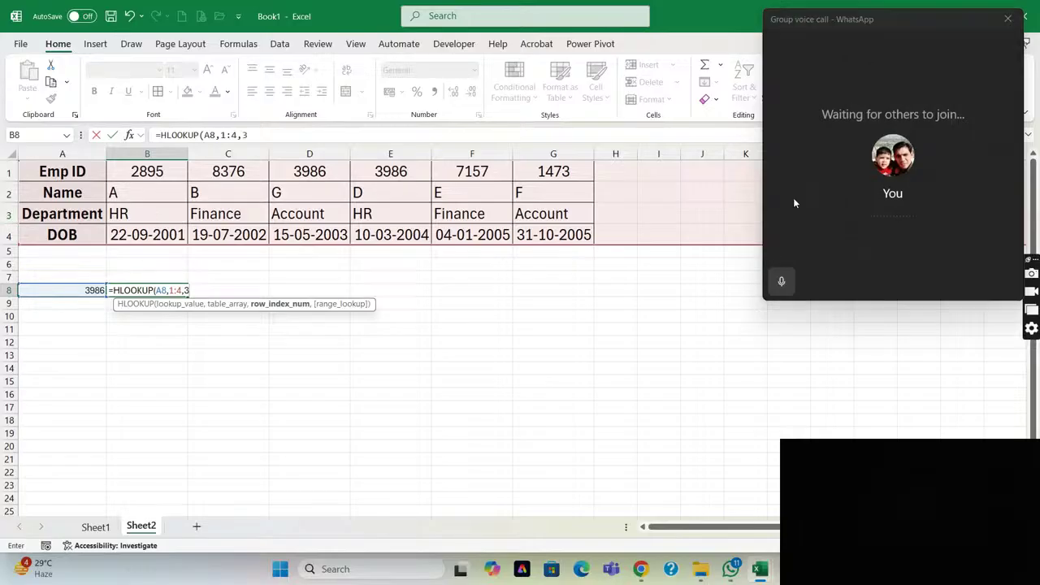
text(,0)
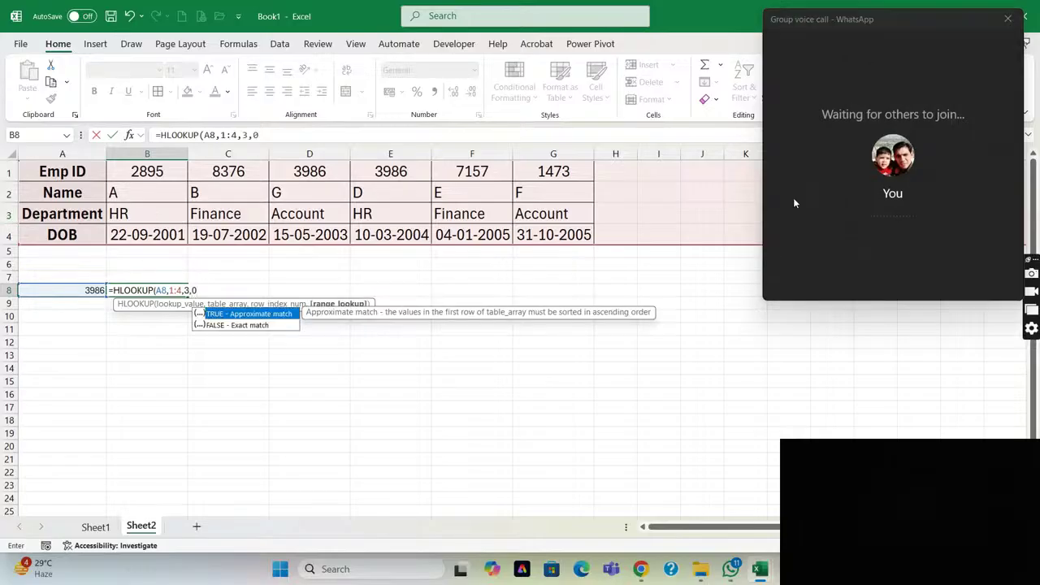
text())
key(ctrl+Return)
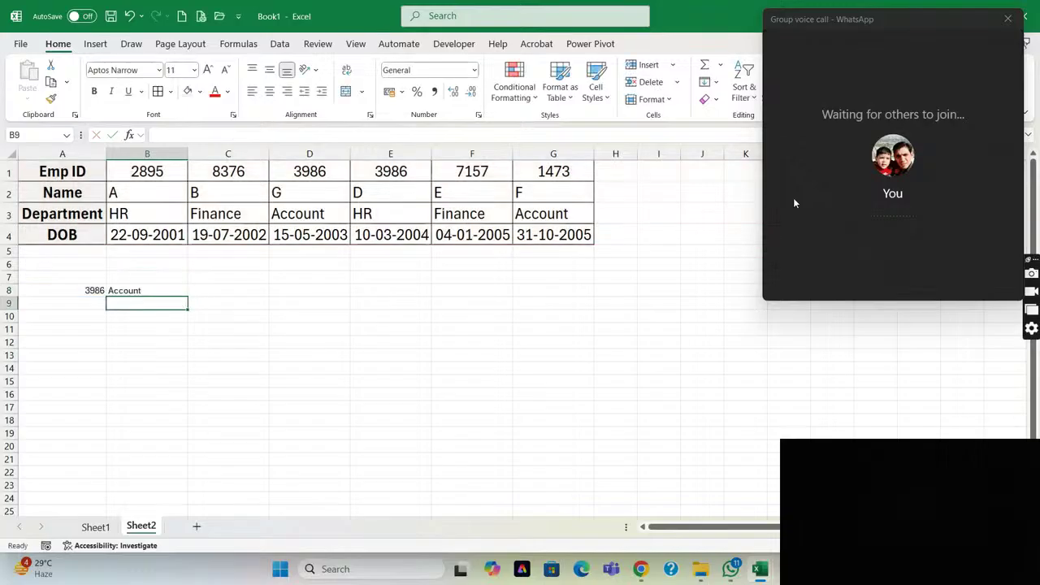
Replace the lookup Emp ID in A8 with the Emp ID found in B1.
key(Left)
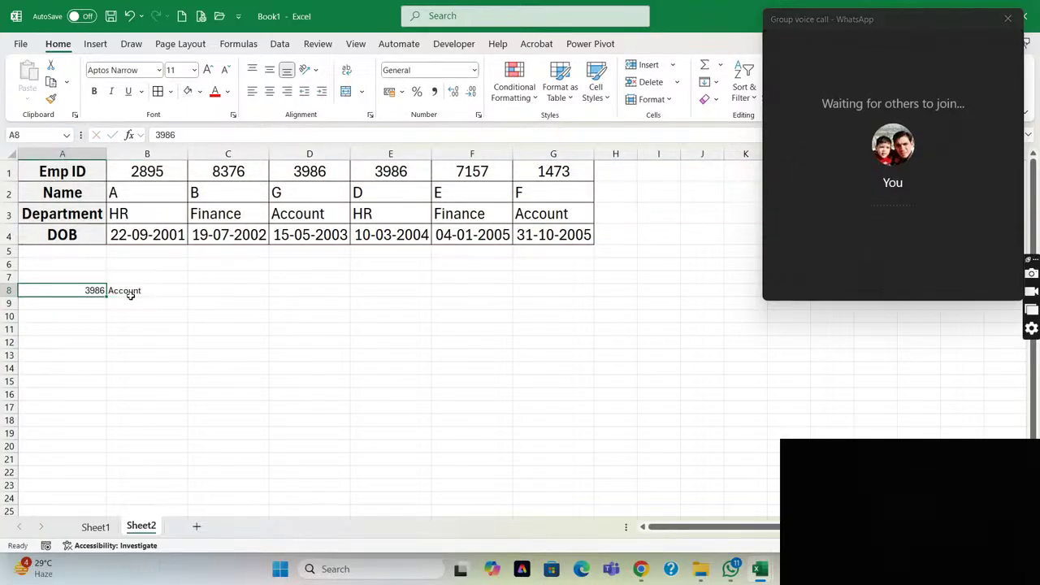
text(2895)
key(Return)
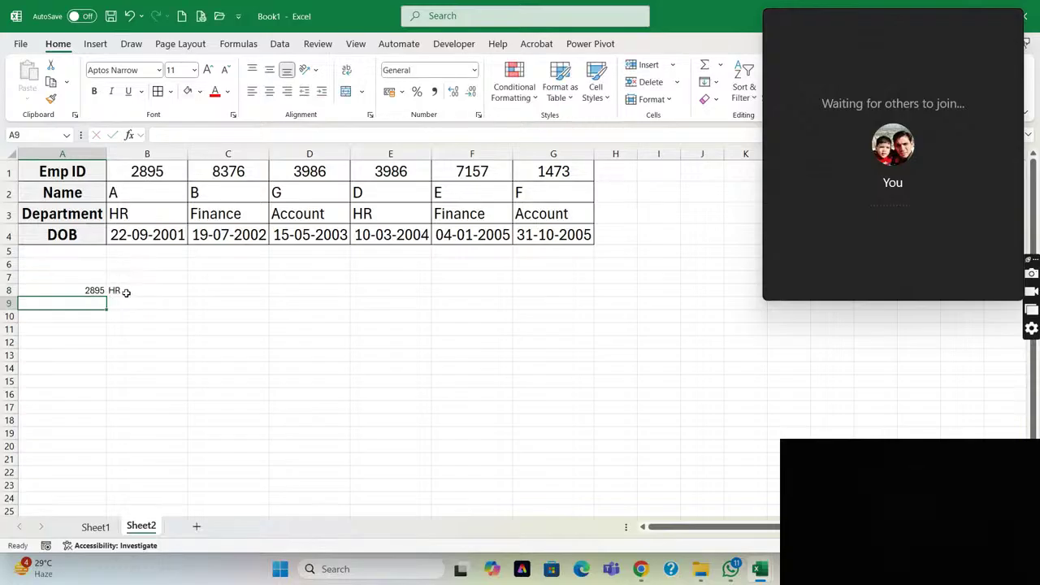
Change the row index of the HLOOKUP formula in B8 to 2 to return the Name row.
click(126, 296)
double_click(126, 295)
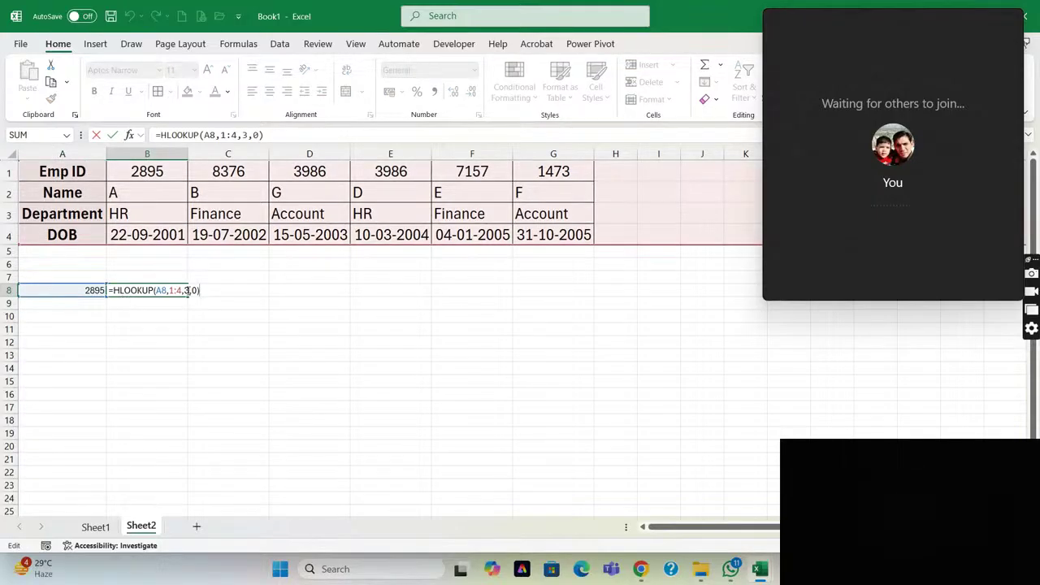
click(187, 290)
key(BackSpace)
text(2)
key(Return)
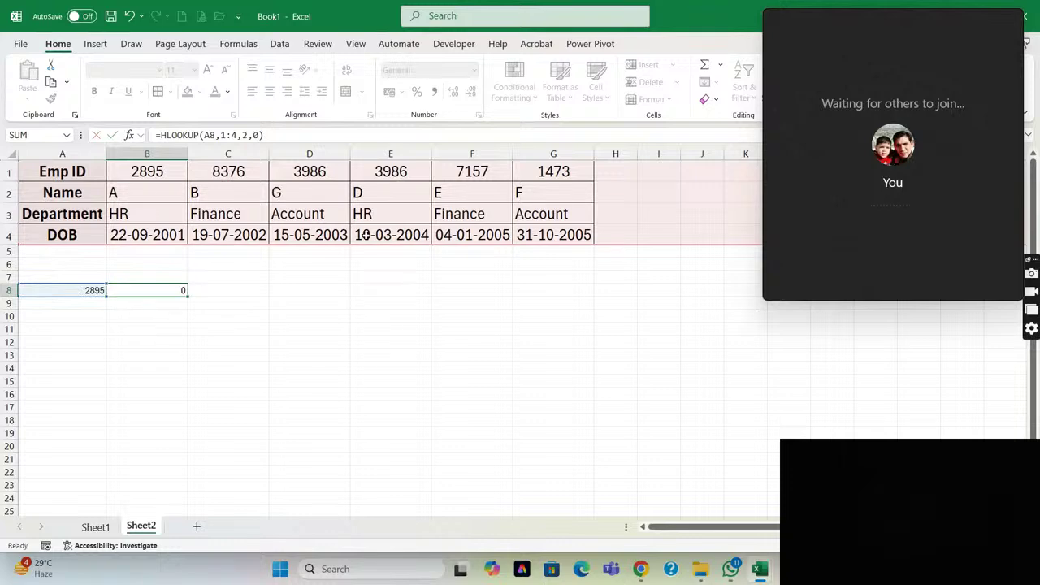
mouse_move(6, 183)
mouse_down()
mouse_move(6, 162)
mouse_move(6, 183)
mouse_up()
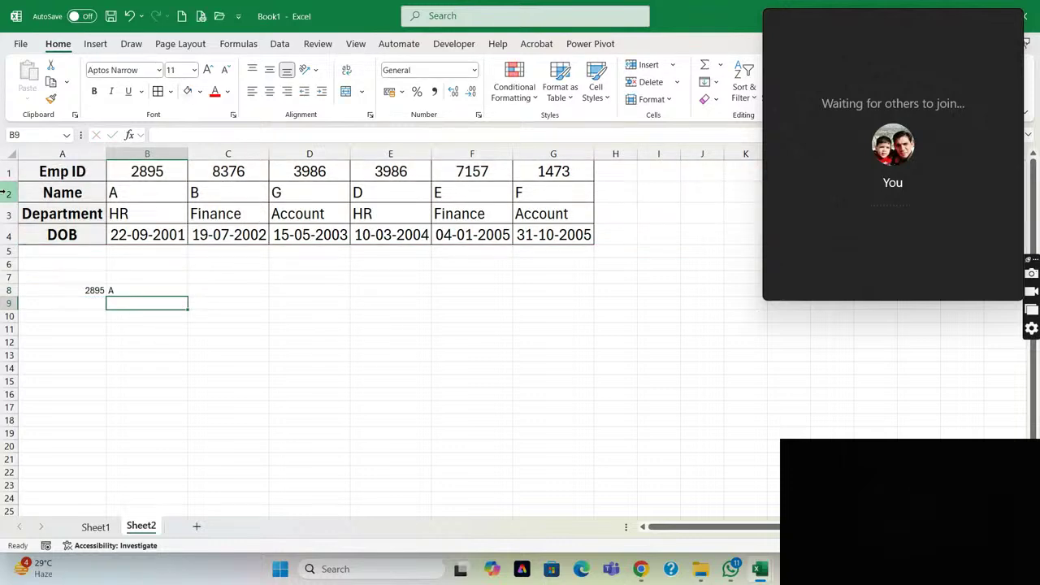
click(83, 290)
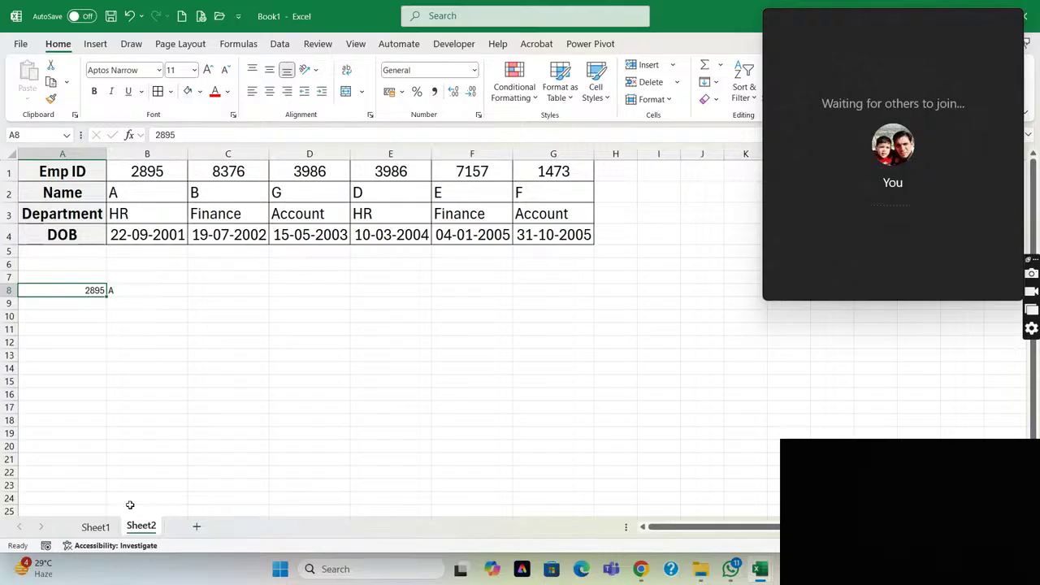
Switch to YouTube Studio and post "if have any other query in Vlookup & Hlookup, please let me know" in the live chat.
key(alt+Tab)
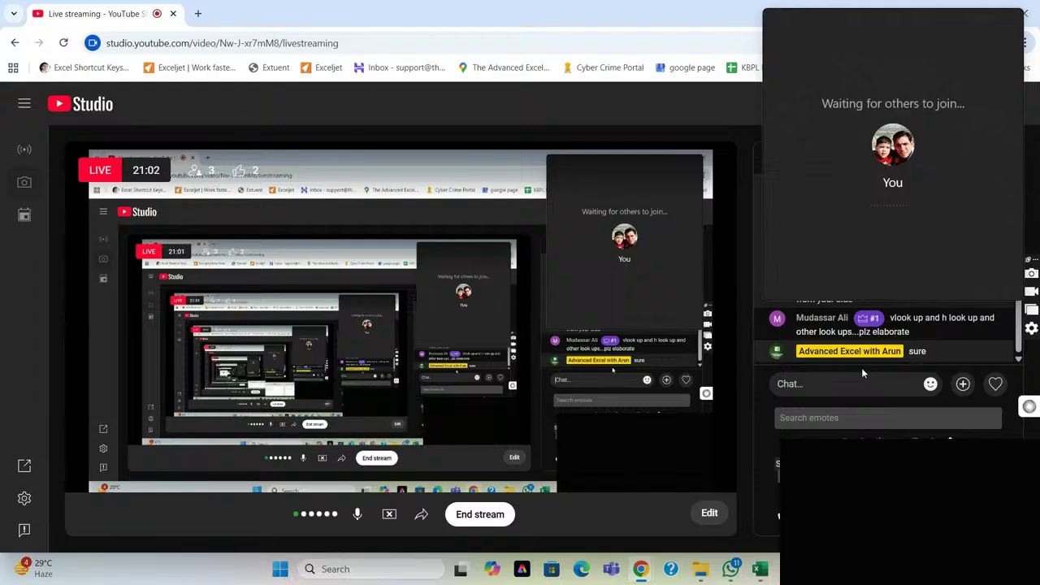
click(828, 383)
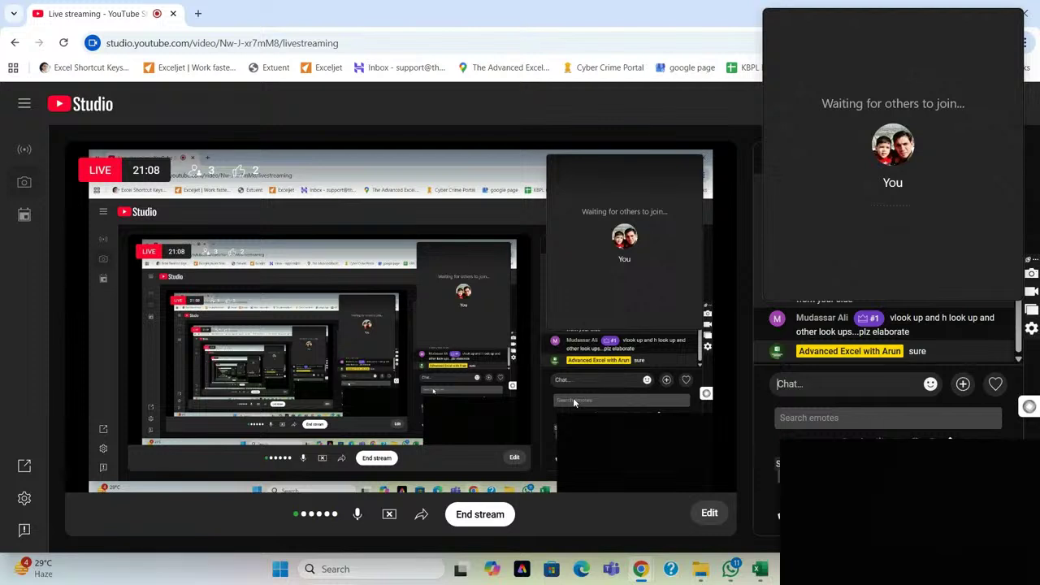
text(if hav)
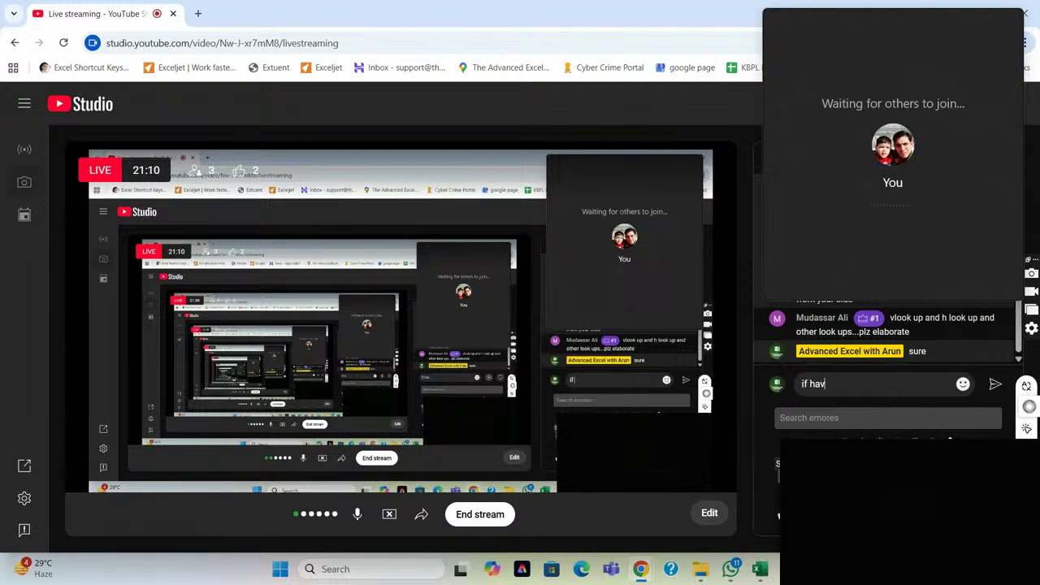
text(e any other query in)
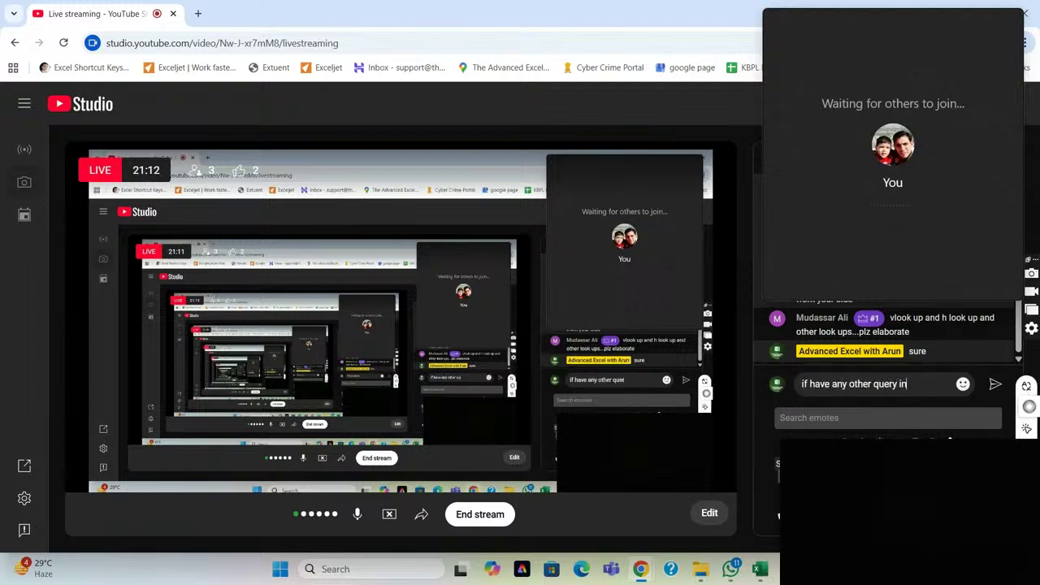
text( Vlookup)
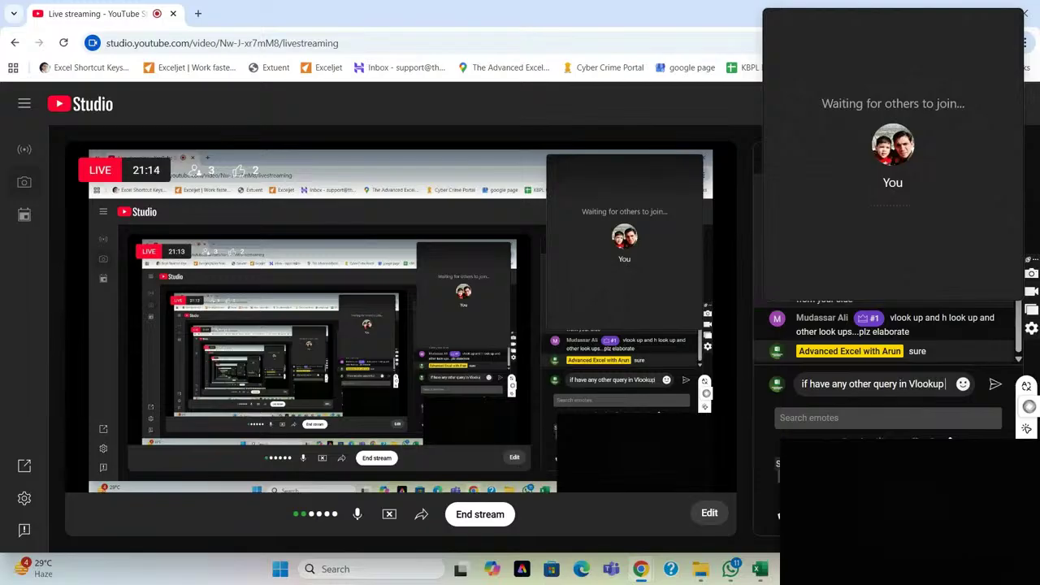
text( & Hlookup)
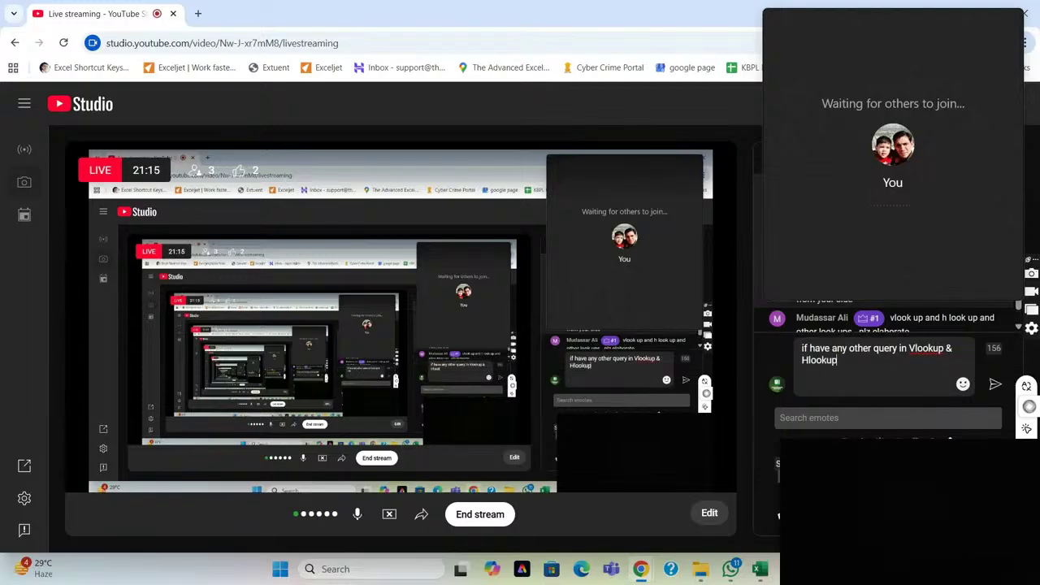
text(, please let)
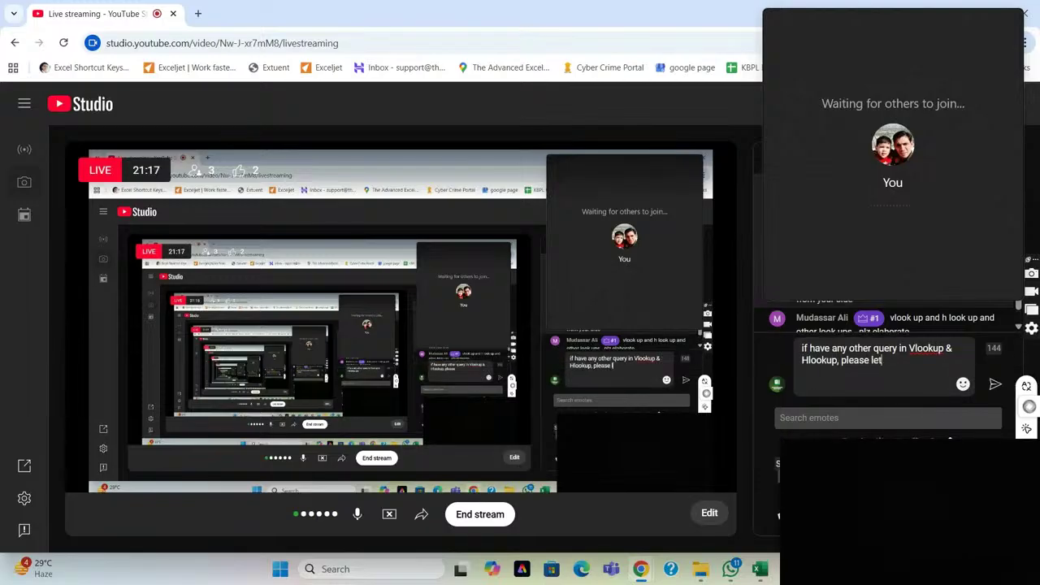
text( me know)
key(Return)
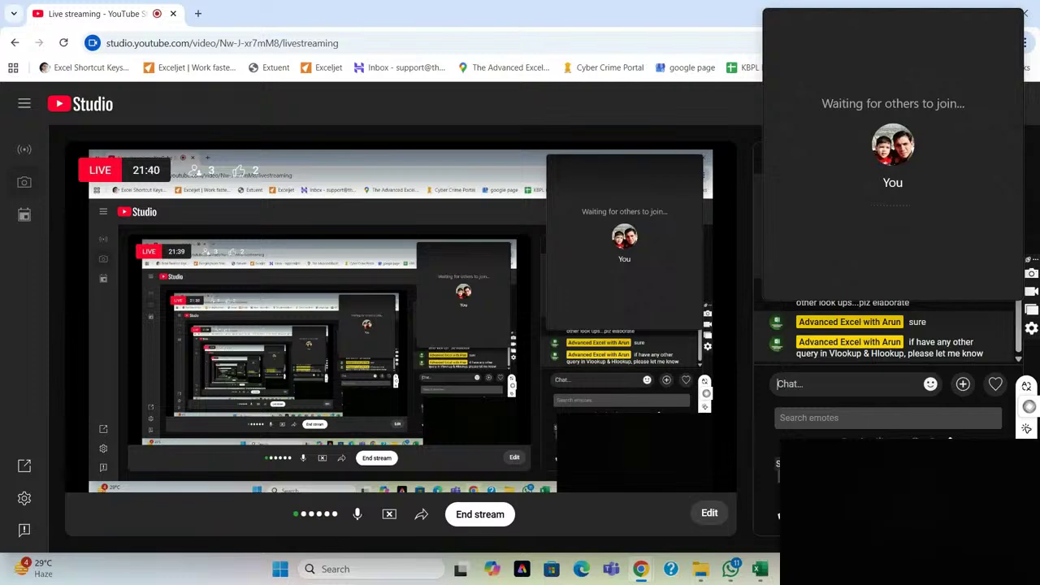
Check the YouTube Studio live chat for viewer replies and return to Sheet1 in Excel.
key(alt+Tab)
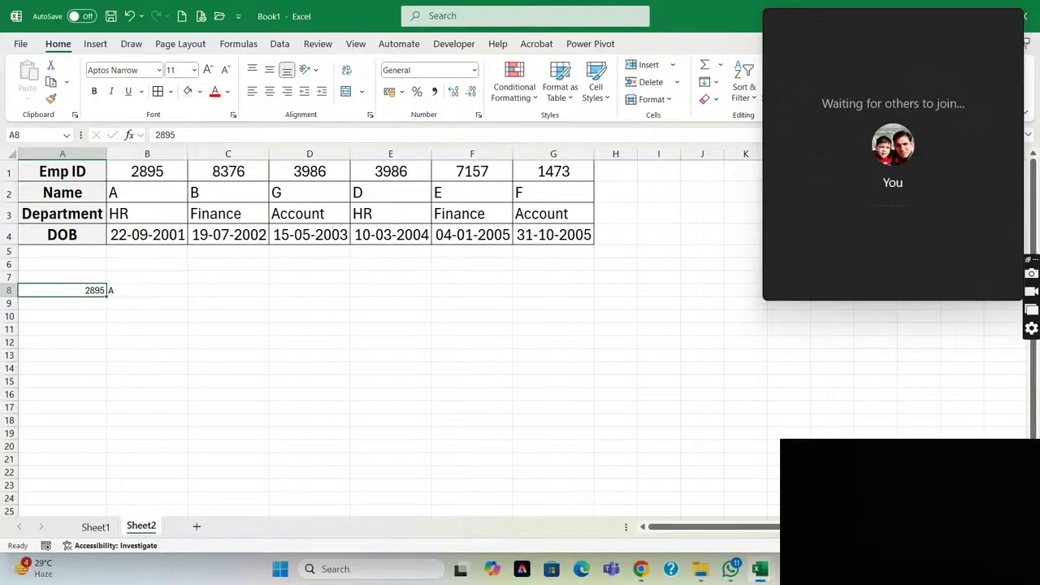
key(alt+Tab)
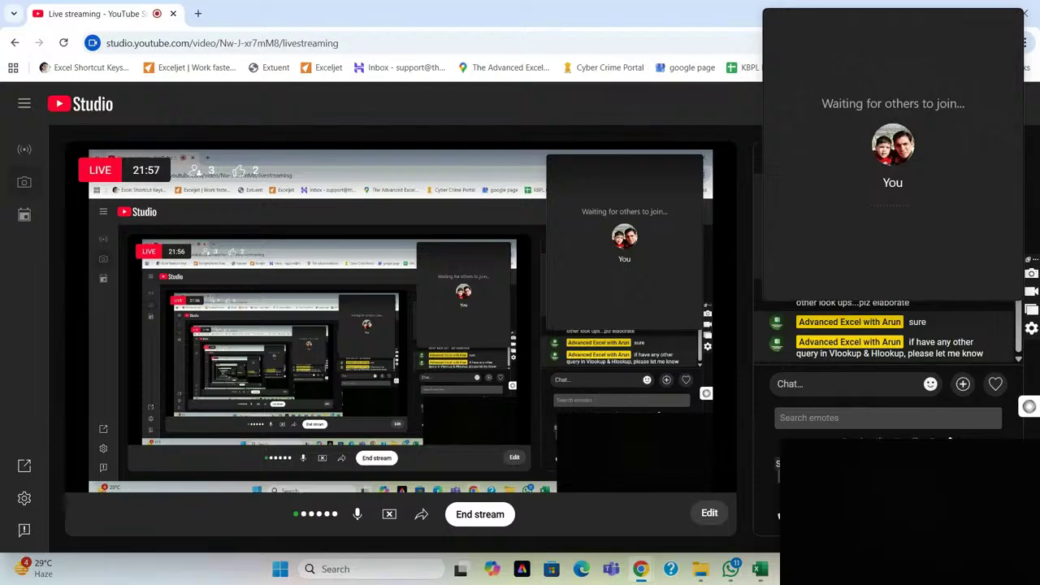
key(alt+Tab)
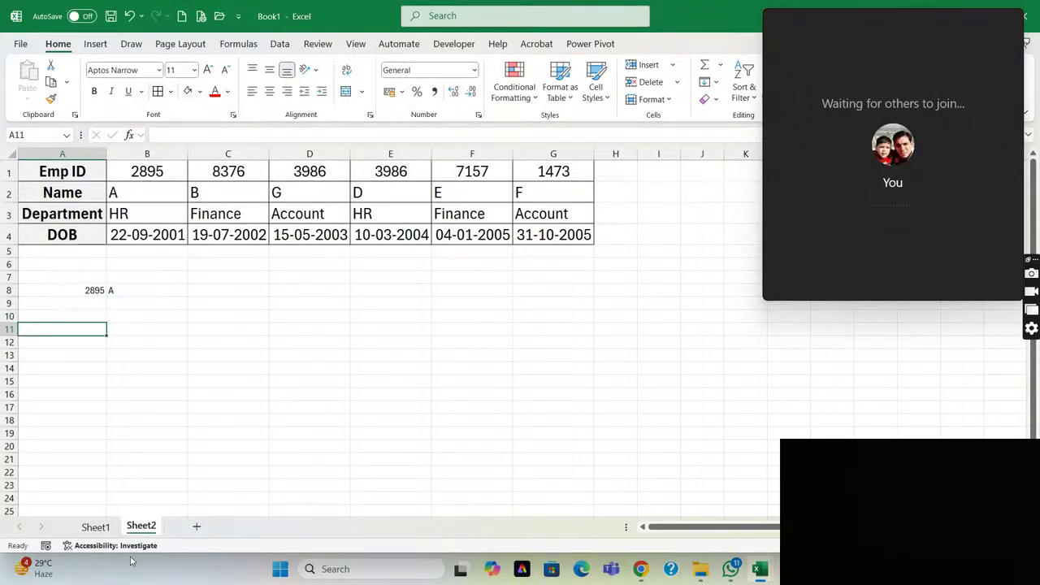
click(94, 526)
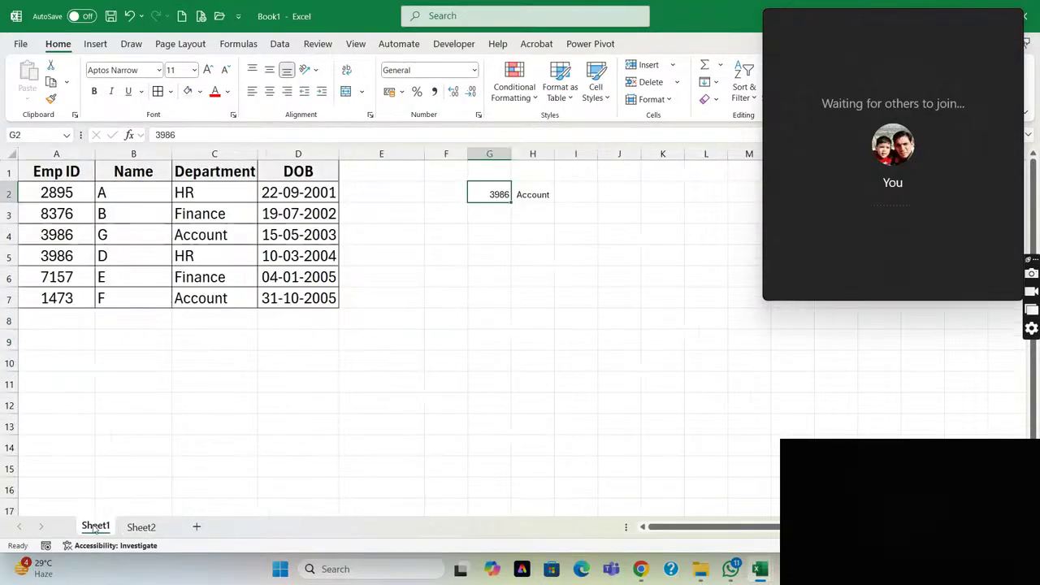
click(471, 242)
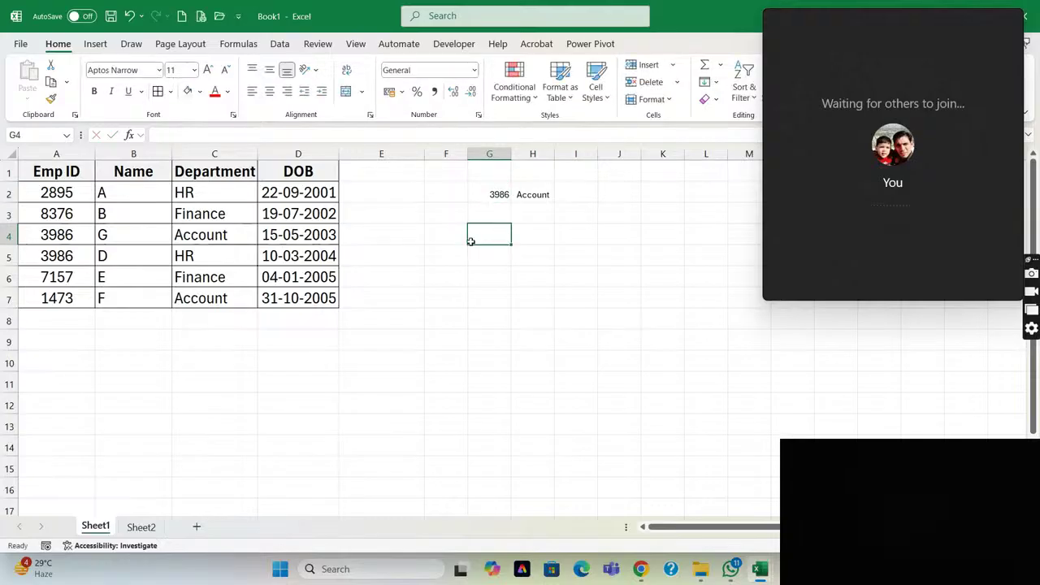
text(3986)
key(Return)
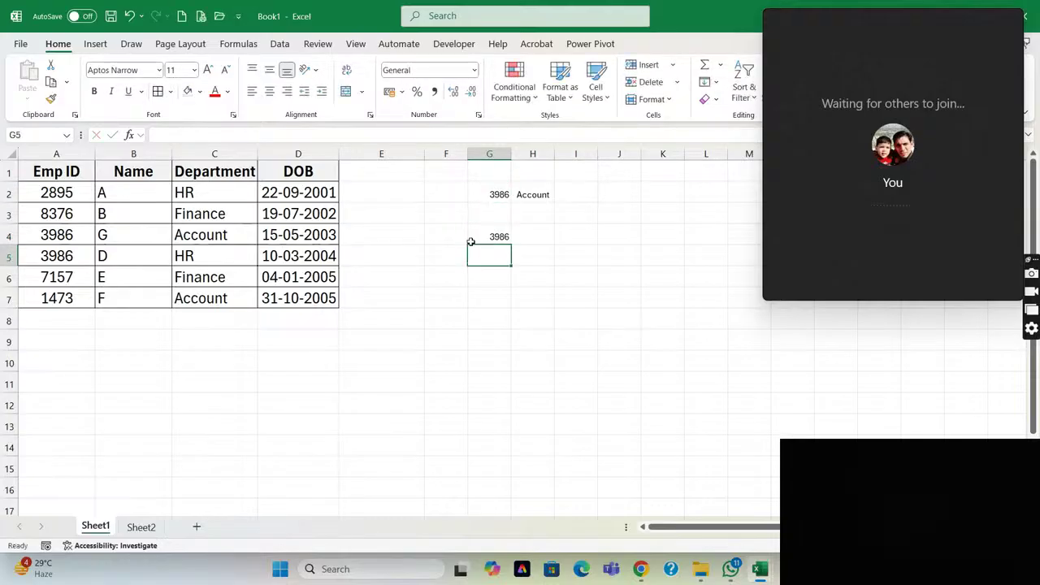
key(Up)
key(Right)
click(471, 241)
Start an XLOOKUP formula in H4 with the Emp ID in G2 as the lookup value.
key(Right)
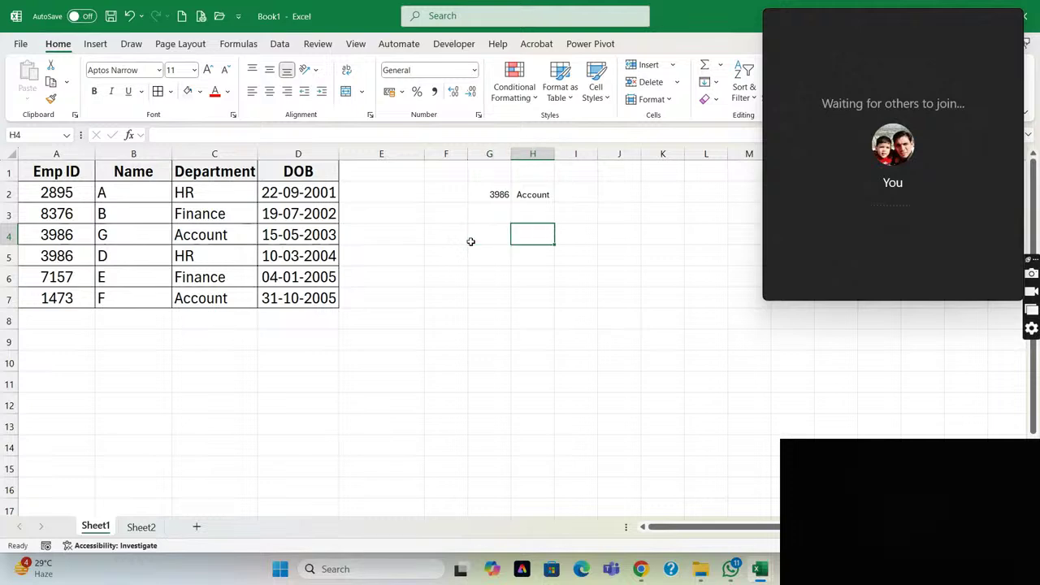
text(=)
key(Up)
key(Up)
key(Left)
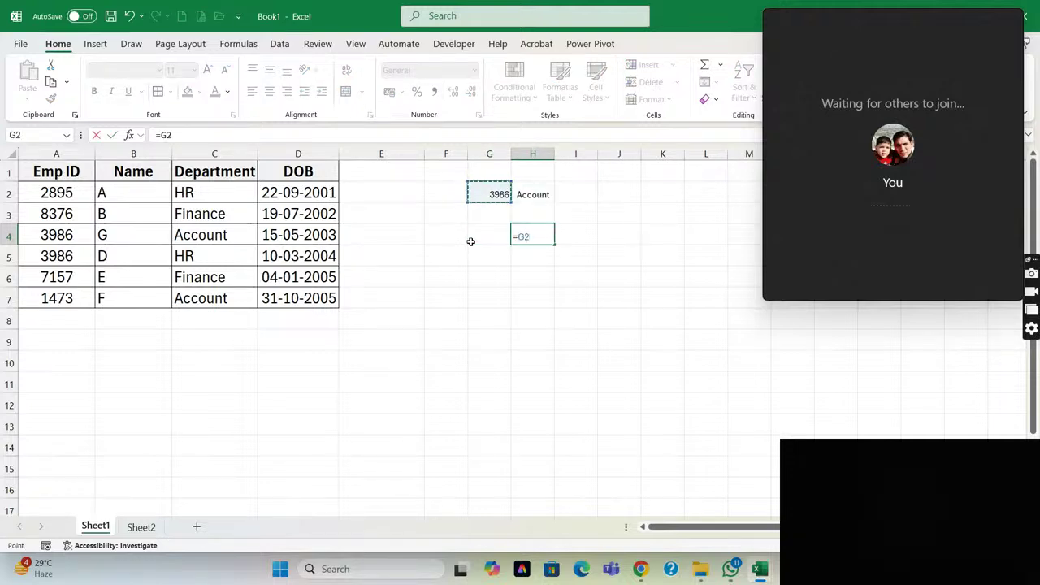
key(BackSpace)
key(BackSpace)
text(x)
key(Tab)
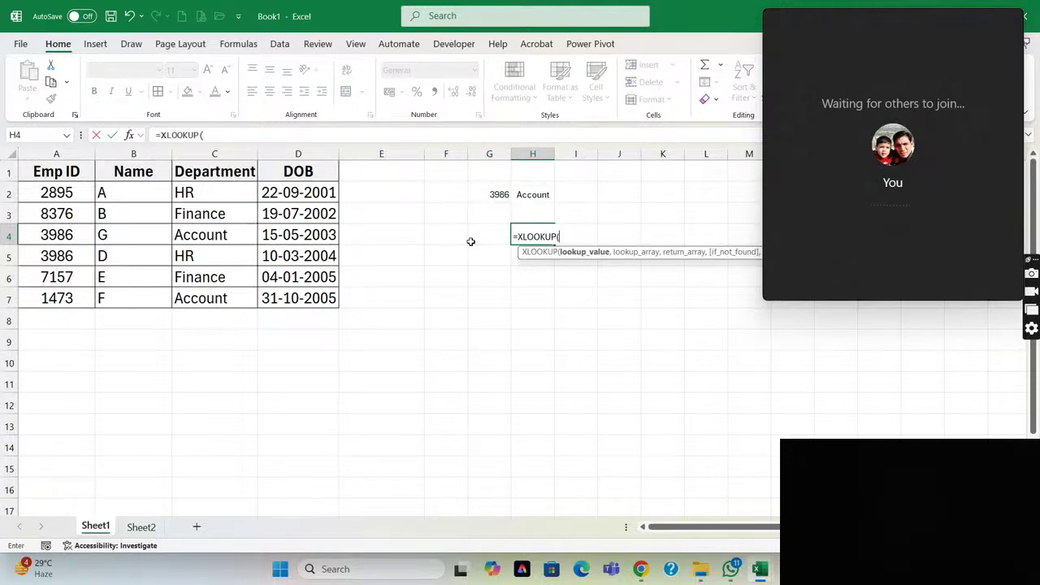
click(496, 195)
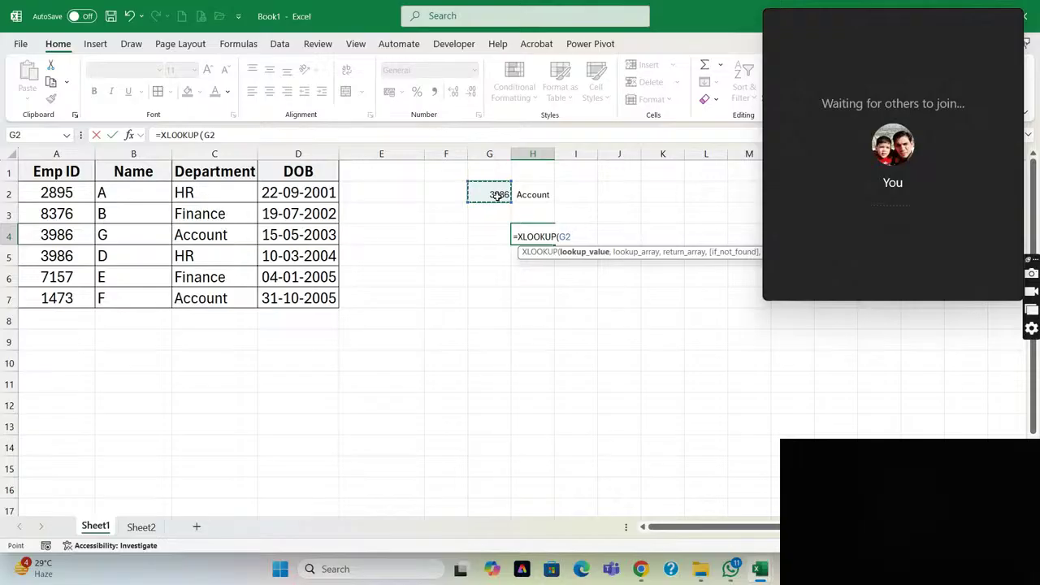
text(,)
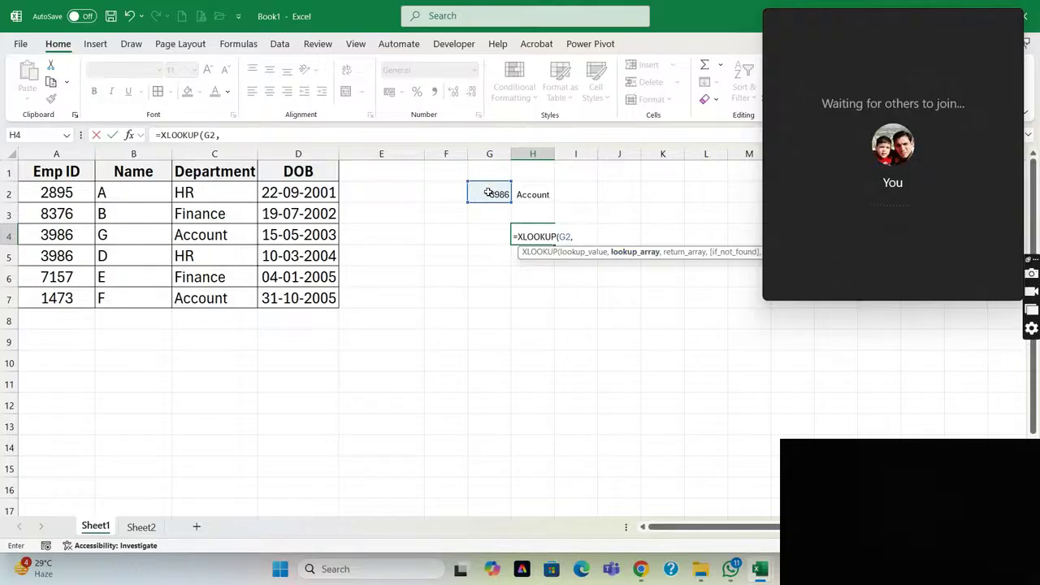
Complete the XLOOKUP in H4 with column A:A as lookup array and the Department column C:C as return array.
click(55, 153)
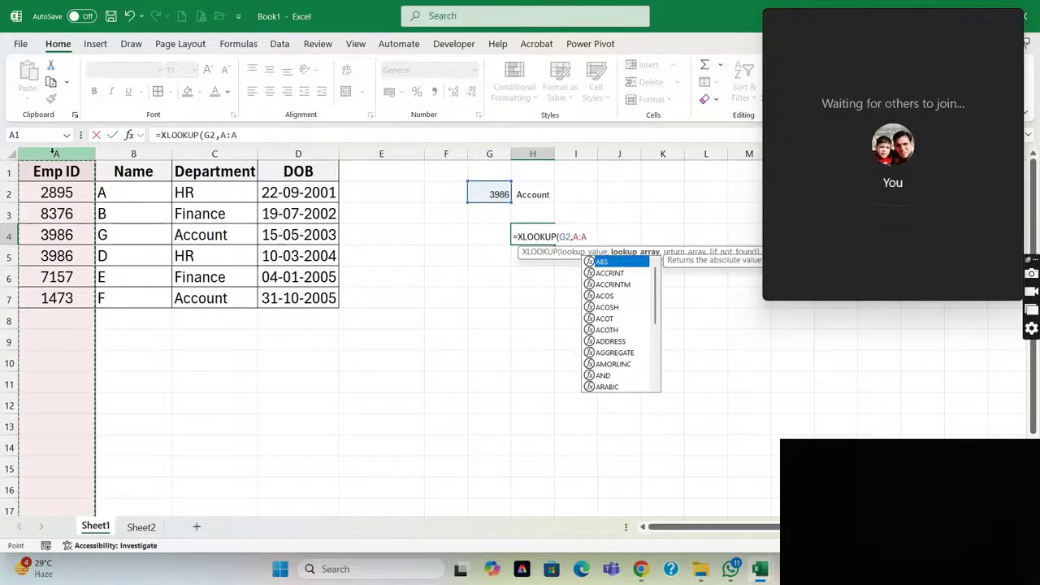
text(,)
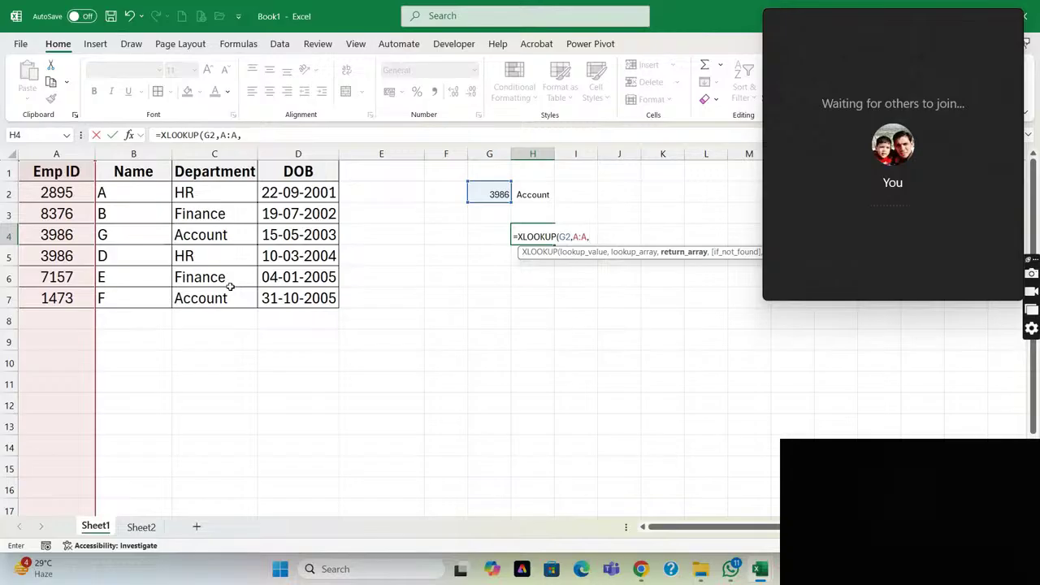
click(205, 154)
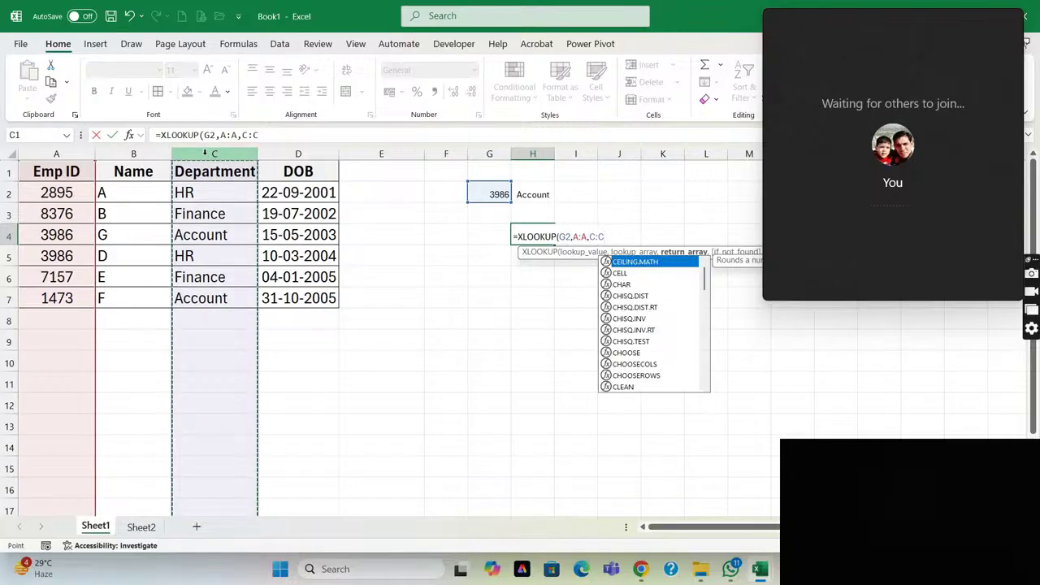
text())
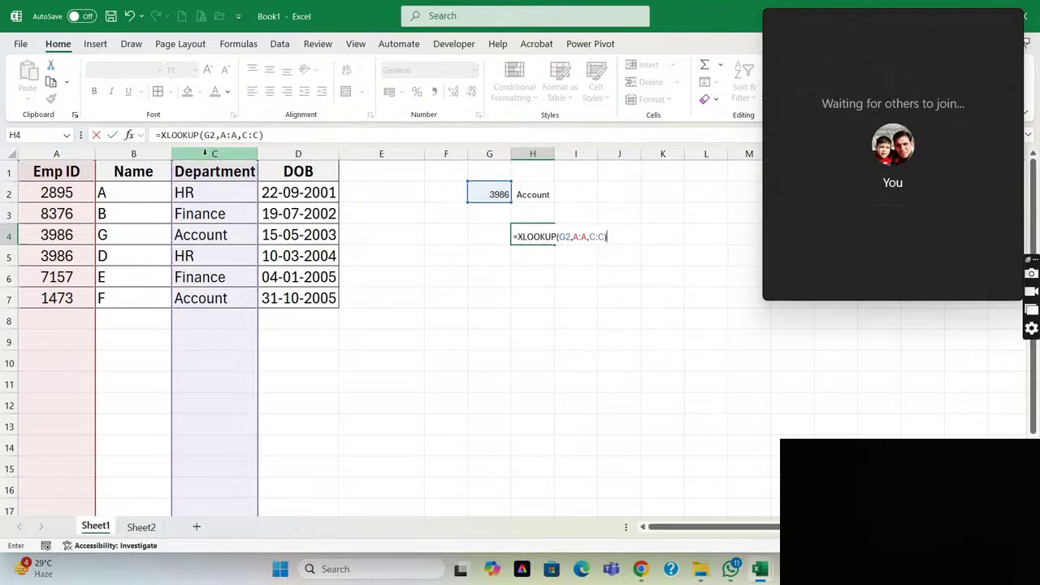
key(Return)
key(Up)
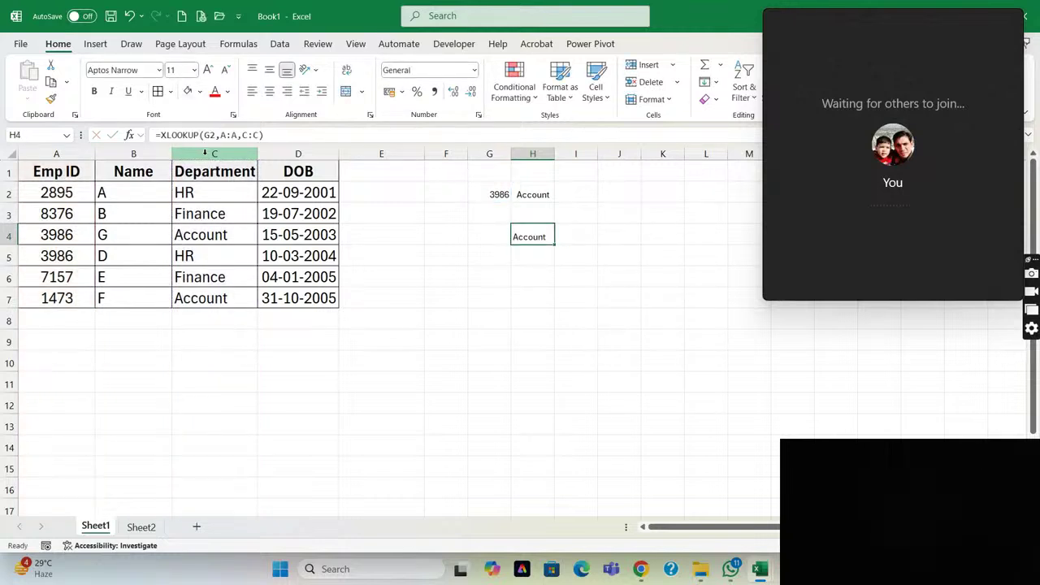
Compare the VLOOKUP formula in H2 with the XLOOKUP formula in H4, both based on the Emp ID in G2.
key(Up)
key(Up)
key(Left)
key(Right)
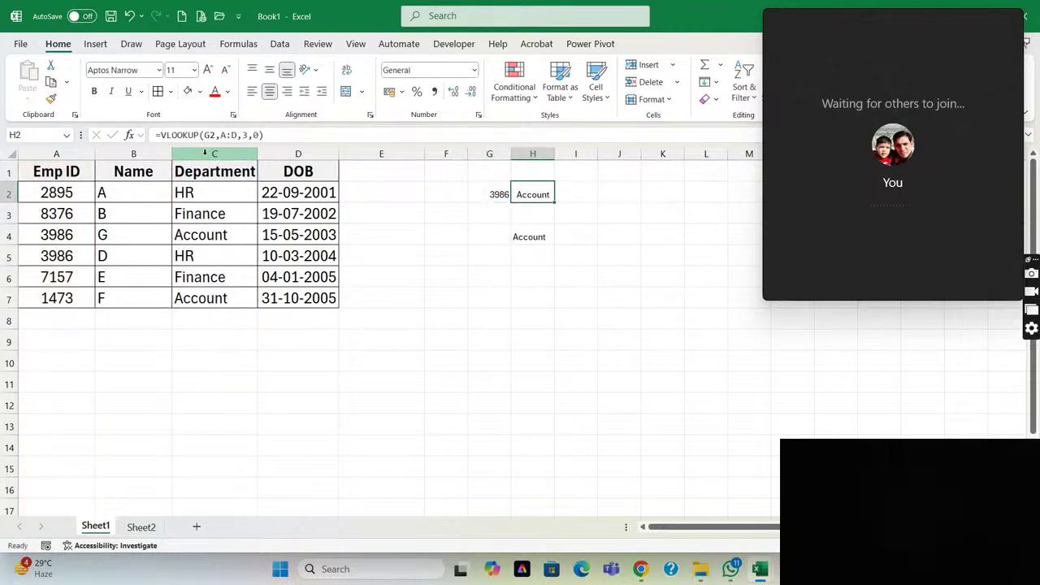
key(Down)
key(Down)
key(Up)
key(Up)
key(Down)
key(Down)
key(Up)
key(Up)
key(Left)
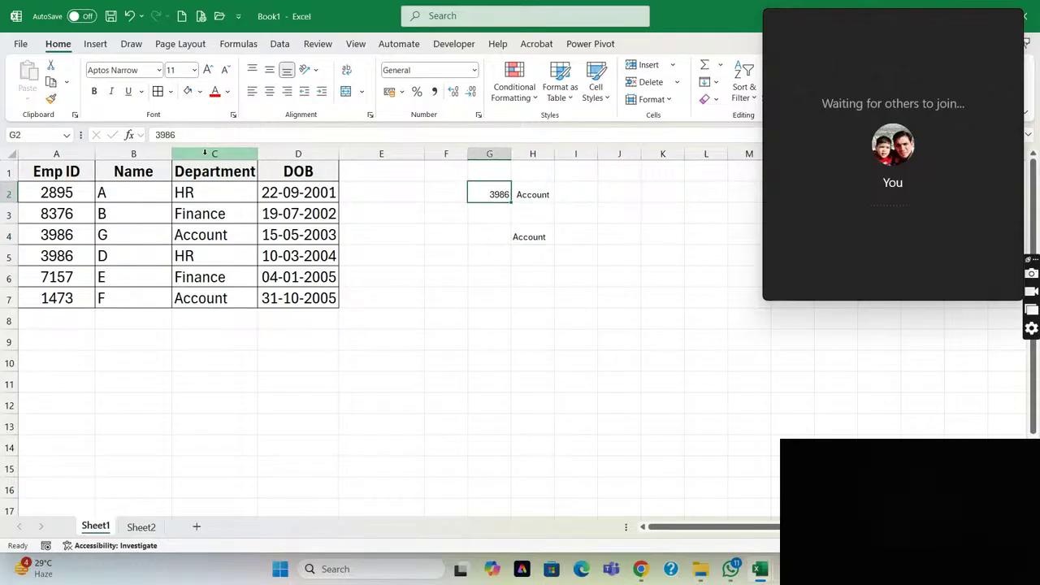
Insert a blank column between the Emp ID and Name columns.
key(Home)
key(Right)
key(ctrl+shift+Down)
key(ctrl+shift+Down)
key(ctrl+shift+equal)
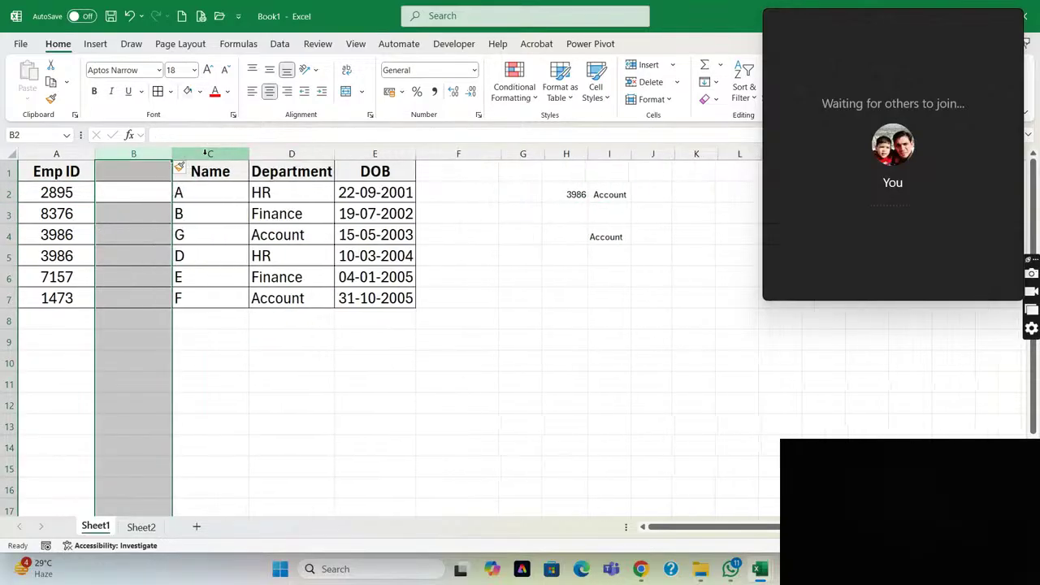
Examine how the inserted column affects the VLOOKUP in I2 and the return array of the XLOOKUP in I4.
key(Right)
key(Right)
key(Right)
key(Right)
key(Right)
key(Right)
key(Right)
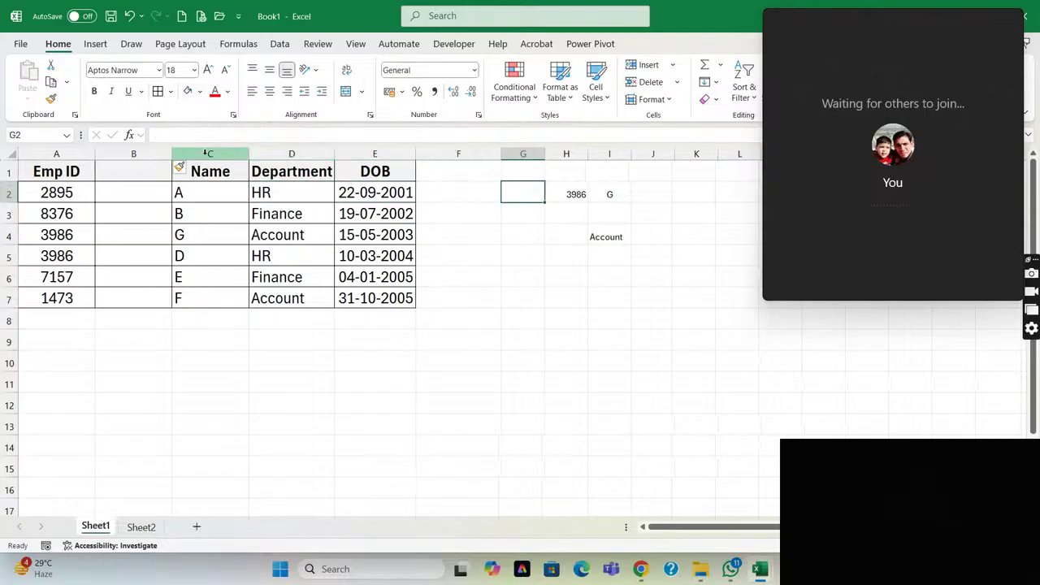
key(Left)
key(Right)
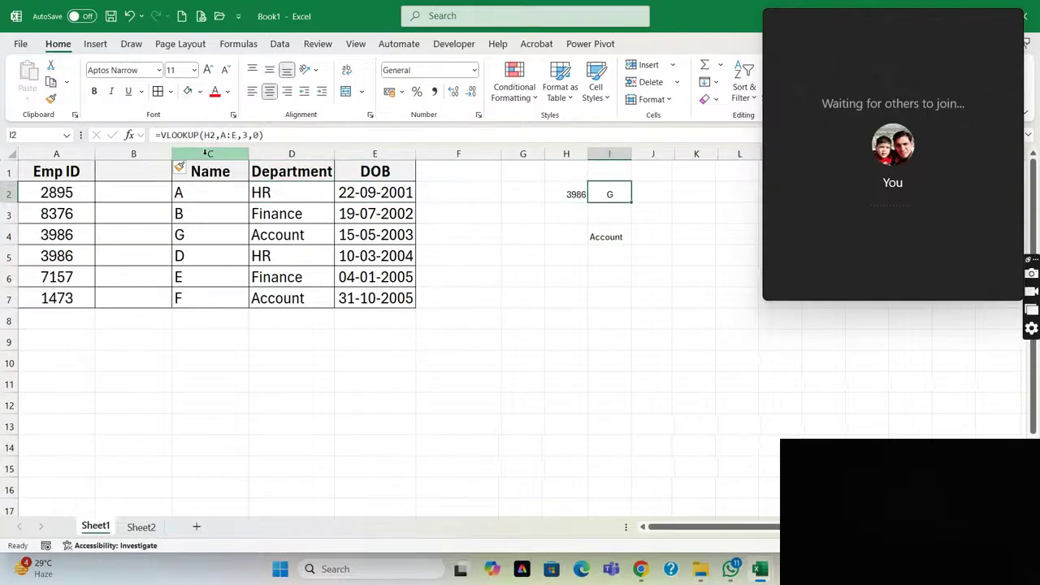
key(Down)
key(Down)
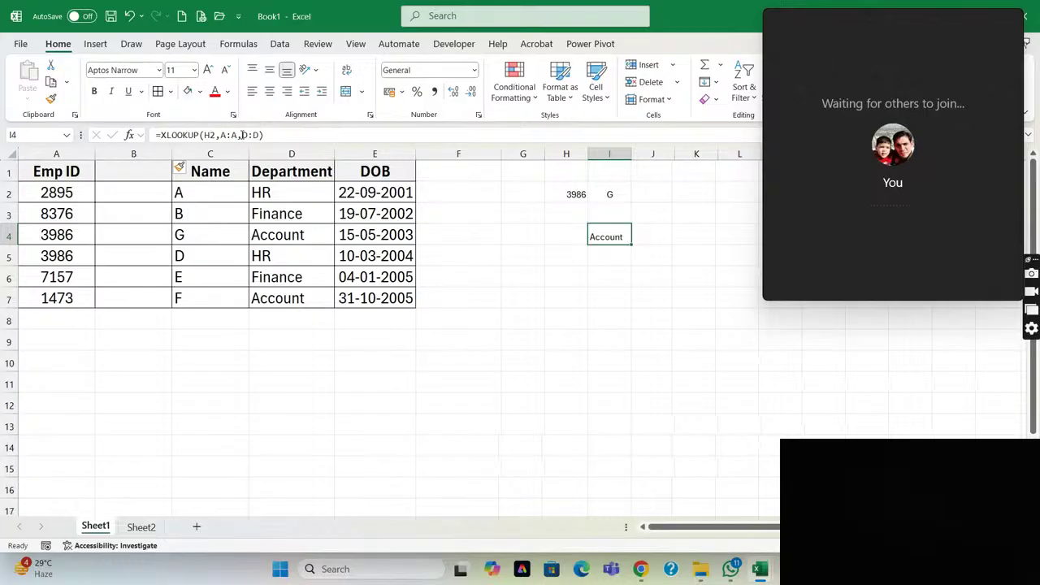
drag(242, 134, 258, 135)
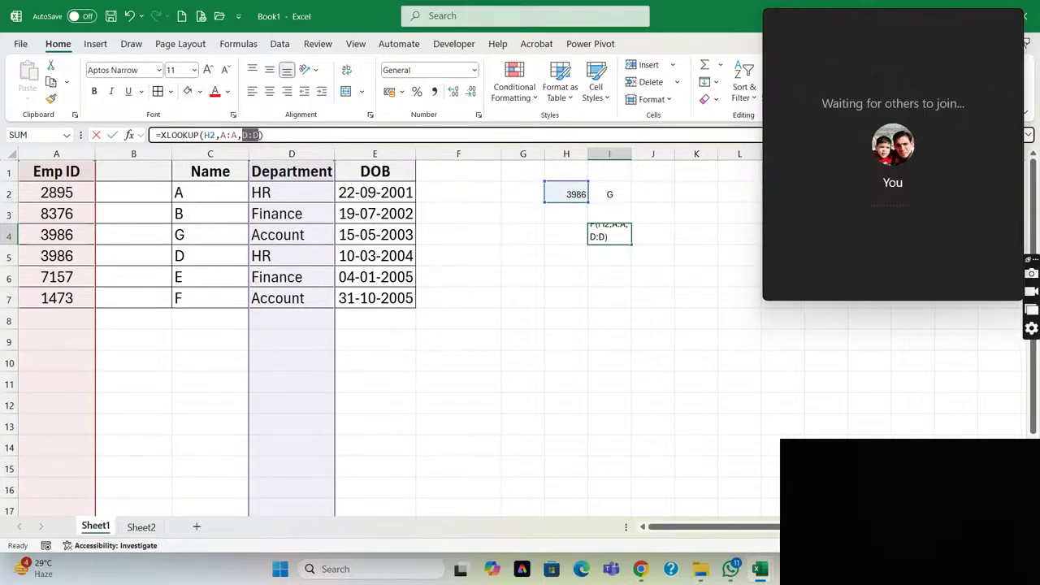
click(258, 135)
key(ctrl+Return)
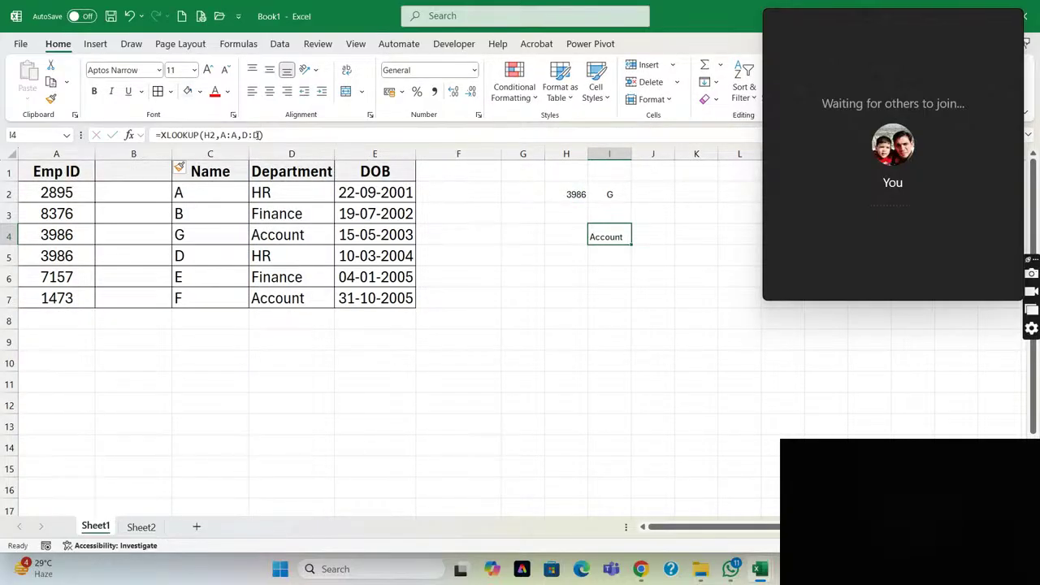
Delete the blank column B between Emp ID and Name.
key(ctrl+Left)
key(ctrl+Left)
key(ctrl+Left)
key(Right)
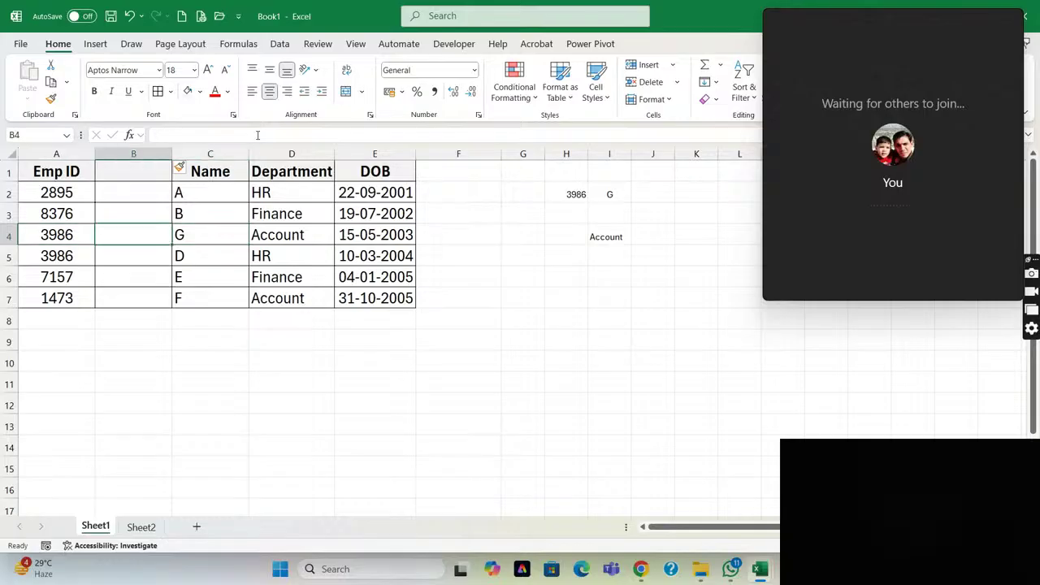
key(ctrl+space)
key(ctrl+minus)
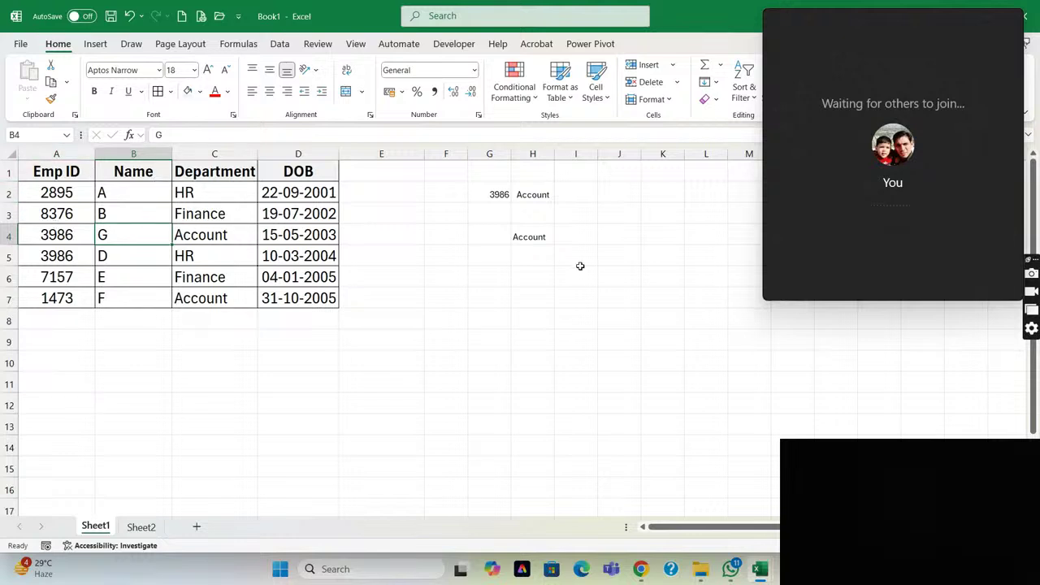
Extend the XLOOKUP formula in H4 with "Not Available" as the if_not_found text and 0 (exact match) as the match mode.
click(521, 236)
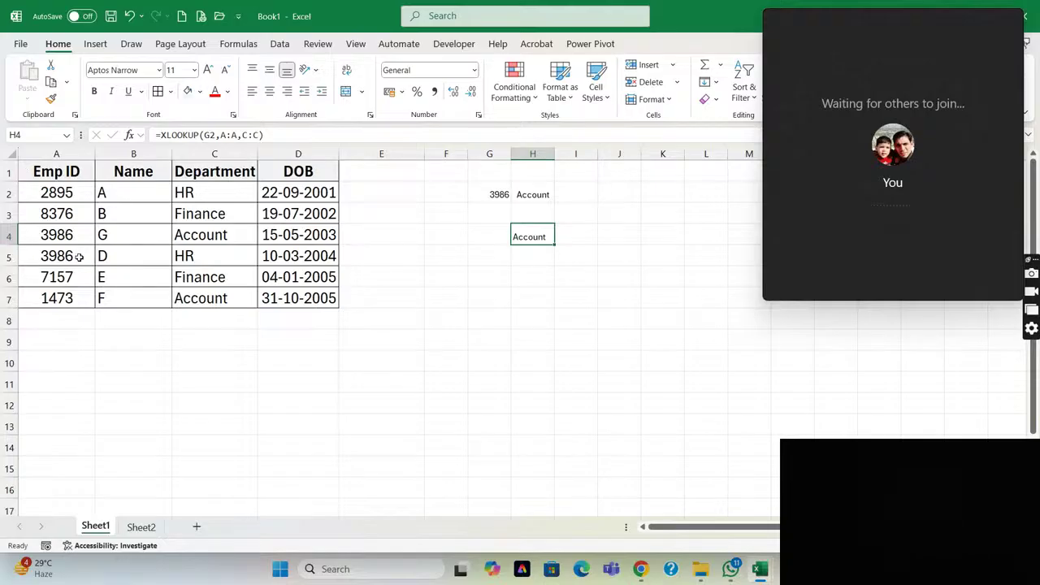
click(62, 237)
drag(63, 237, 65, 257)
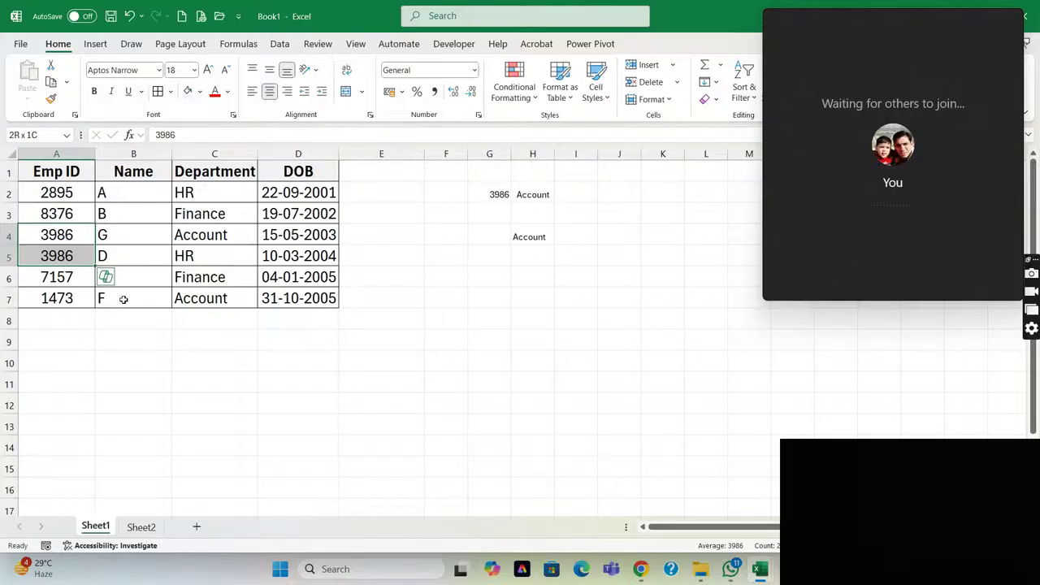
click(522, 237)
double_click(522, 237)
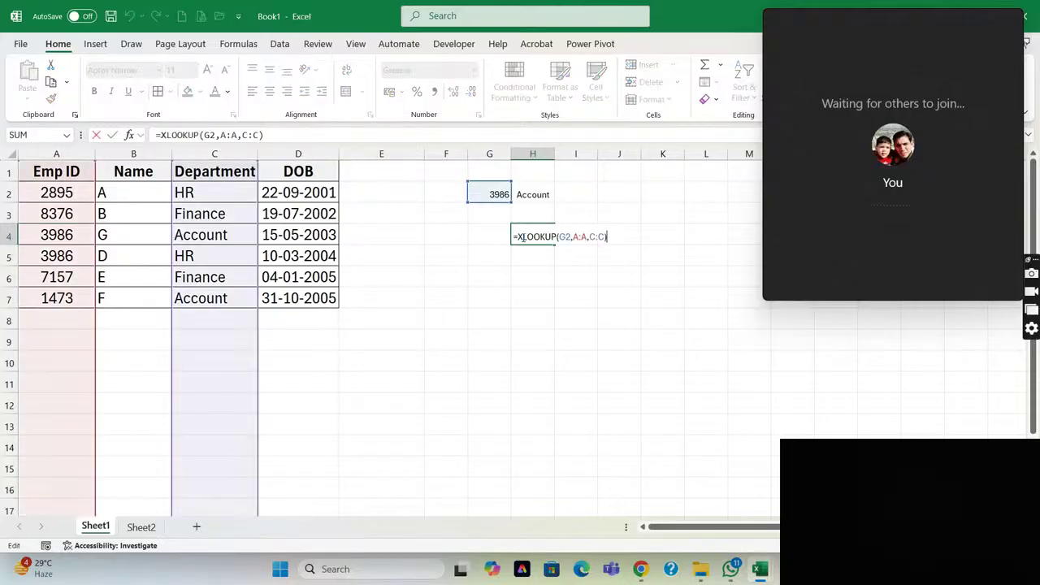
key(End)
key(Left)
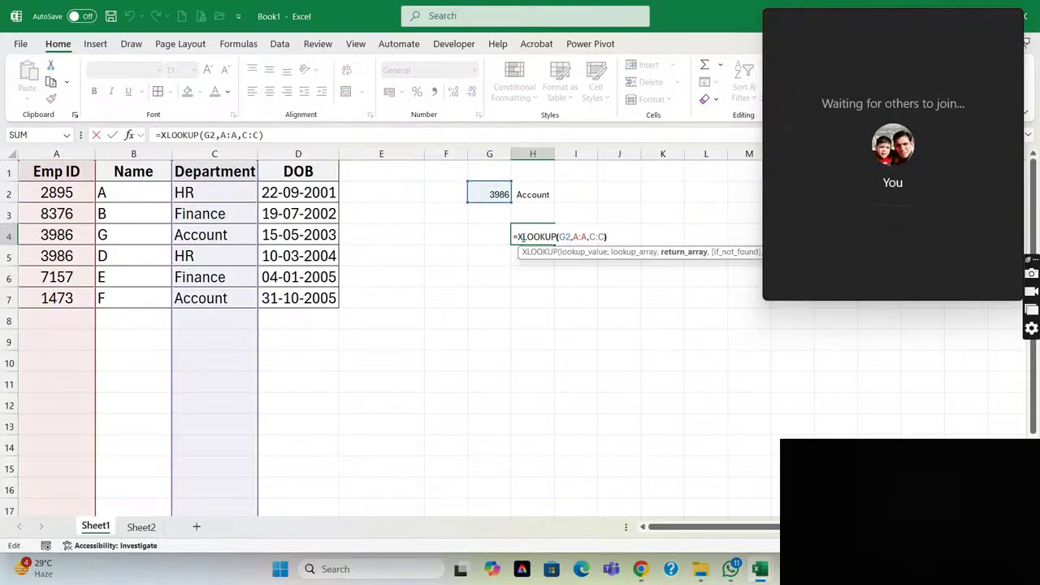
key(Delete)
text(,)
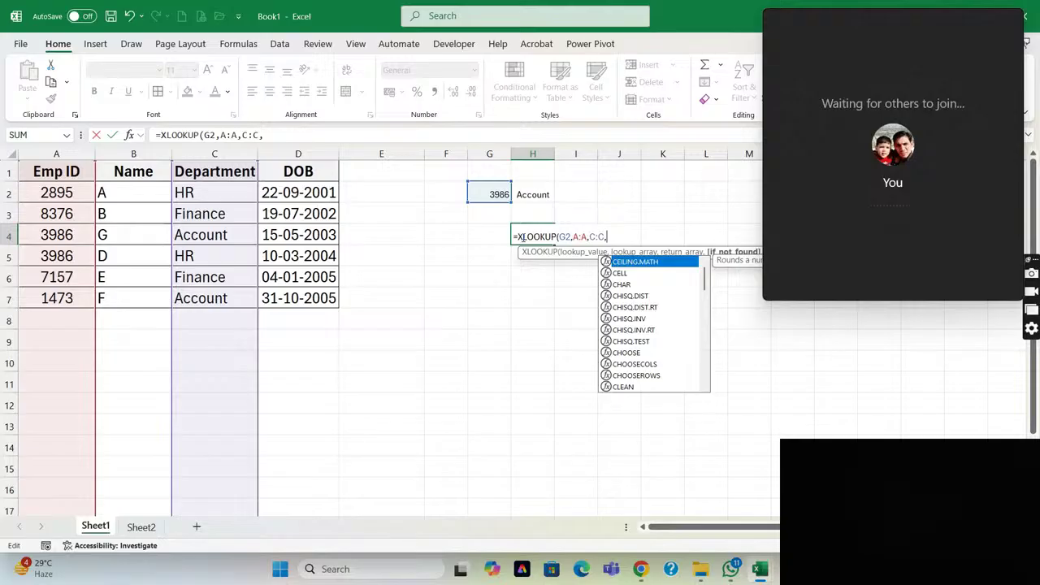
key(BackSpace)
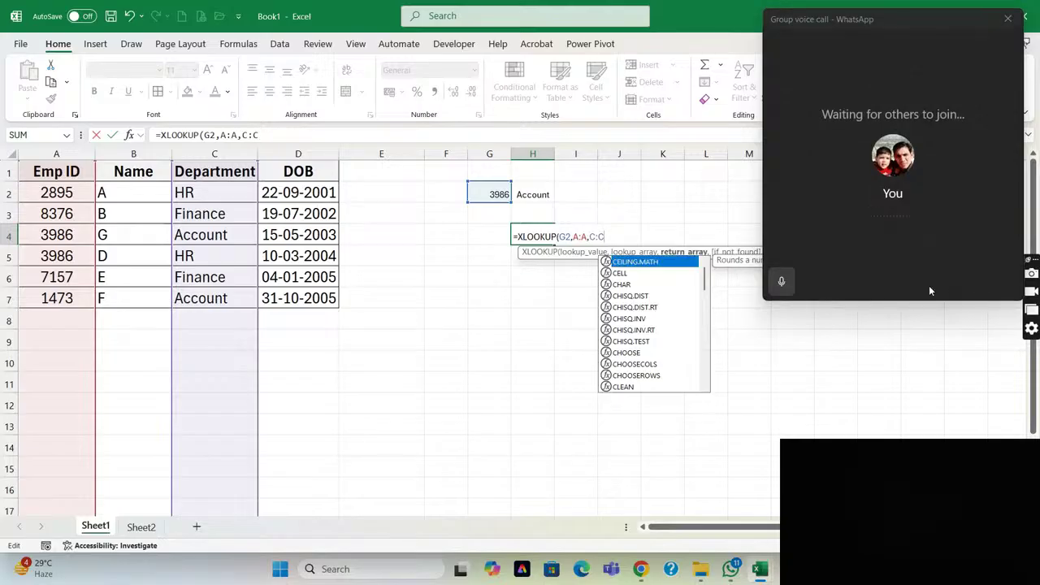
text(,)
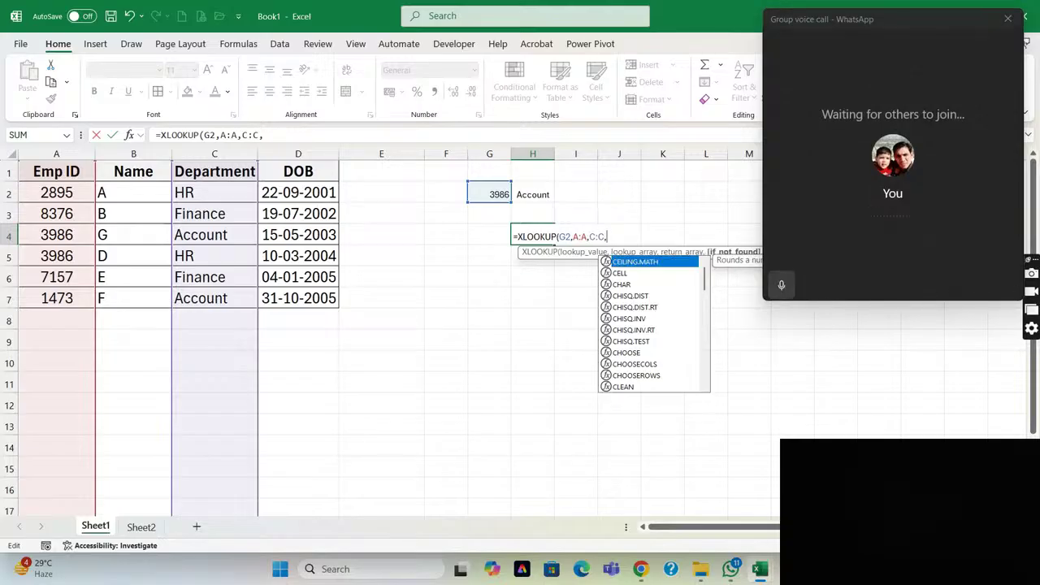
key(Escape)
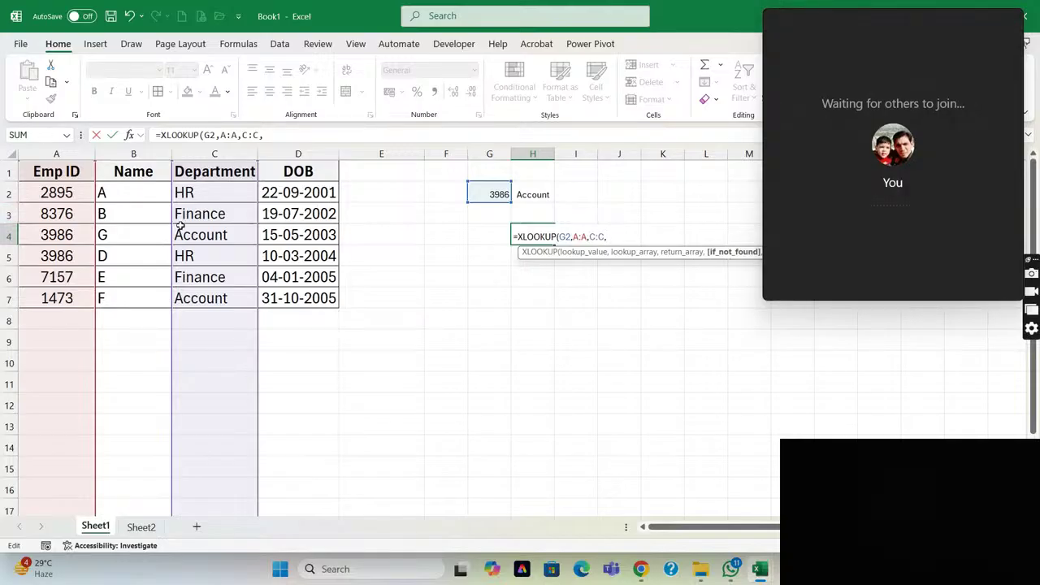
text("Not Available)
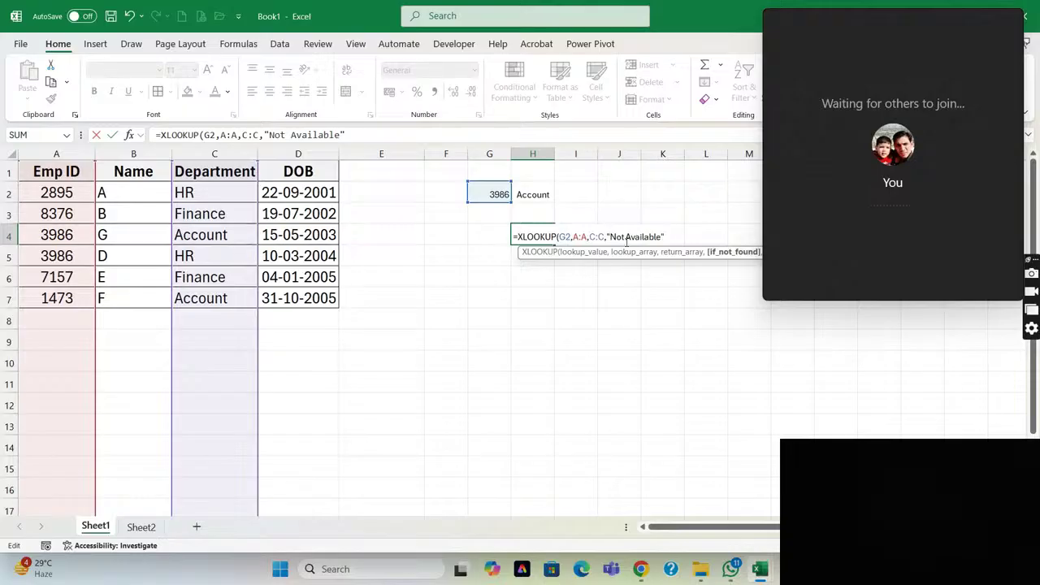
text(",)
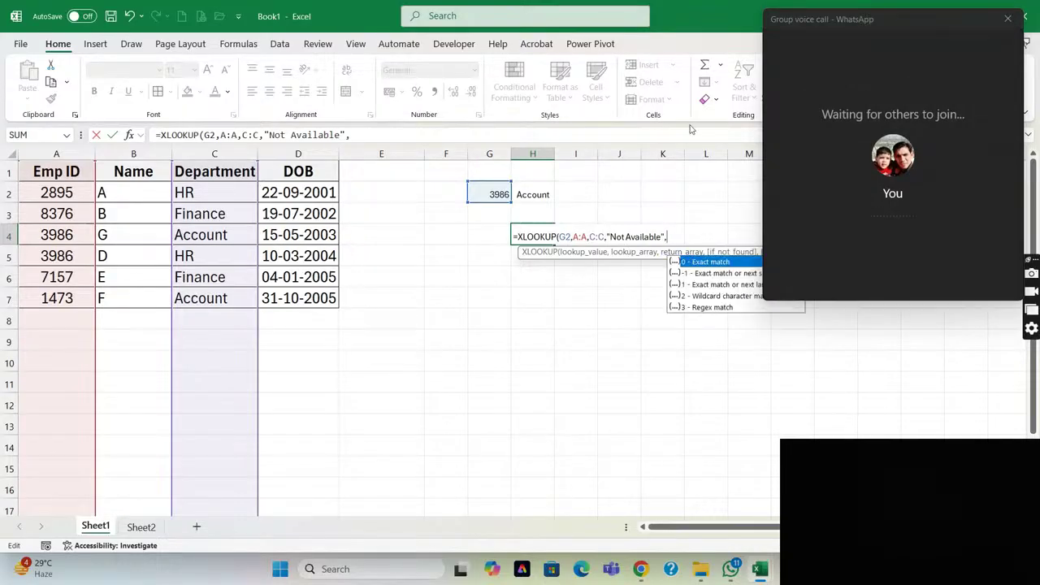
text(0)
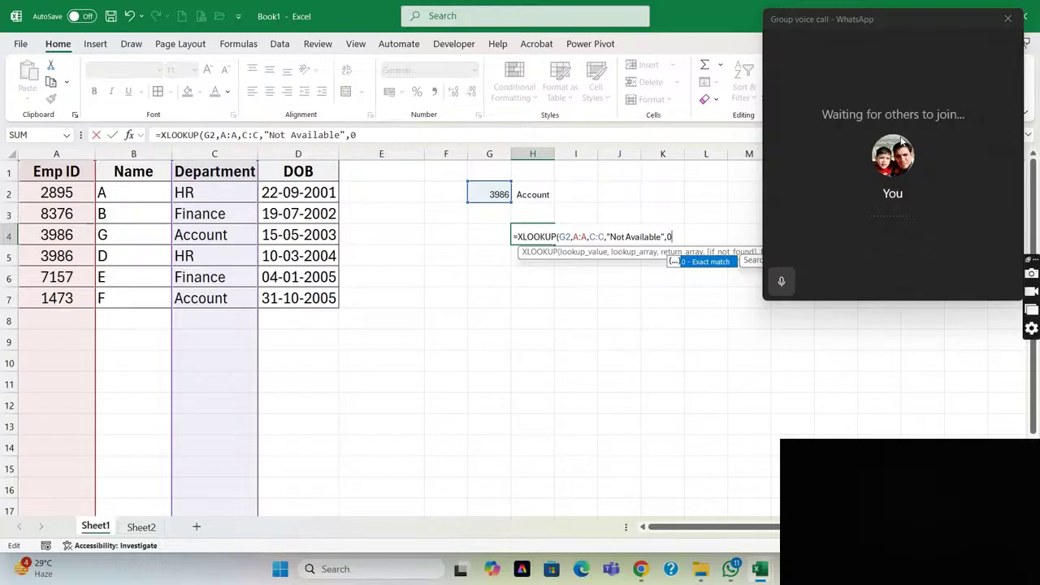
text(,)
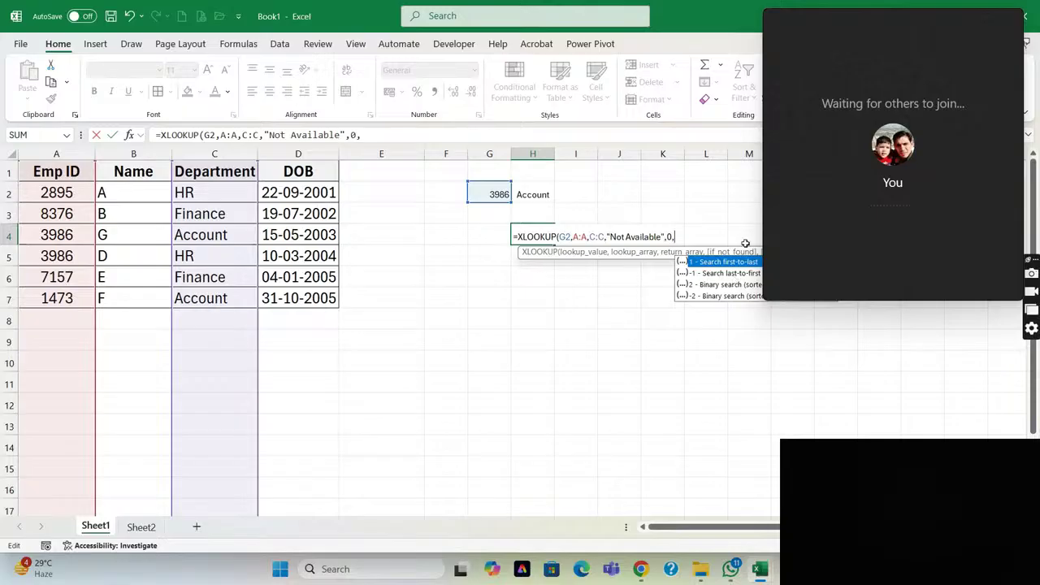
Move the WhatsApp call window clear of the formula and complete the XLOOKUP in H4 with search mode -1 (last-to-first).
drag(901, 19, 129, 399)
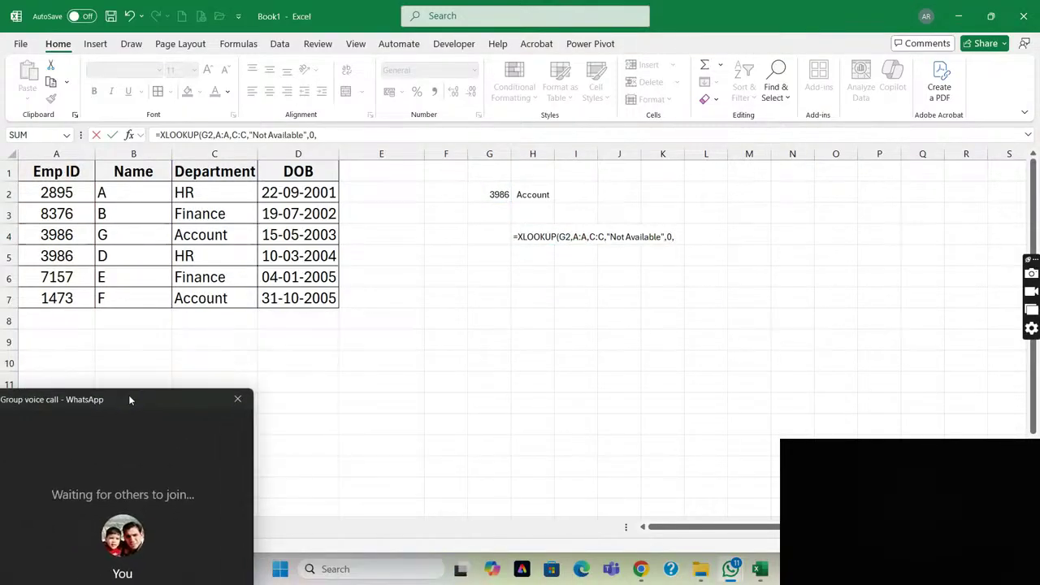
click(535, 234)
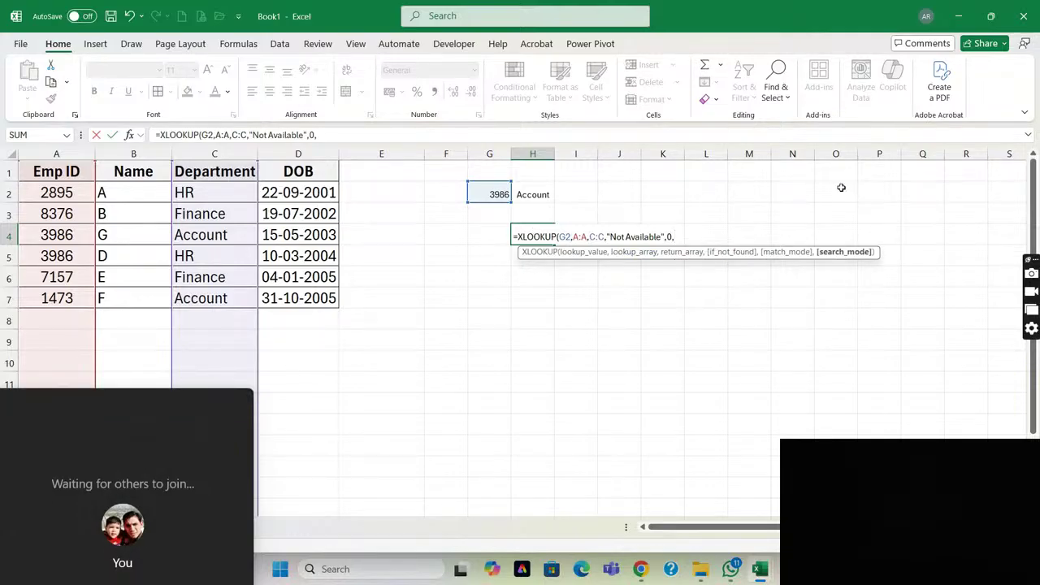
key(BackSpace)
text(,)
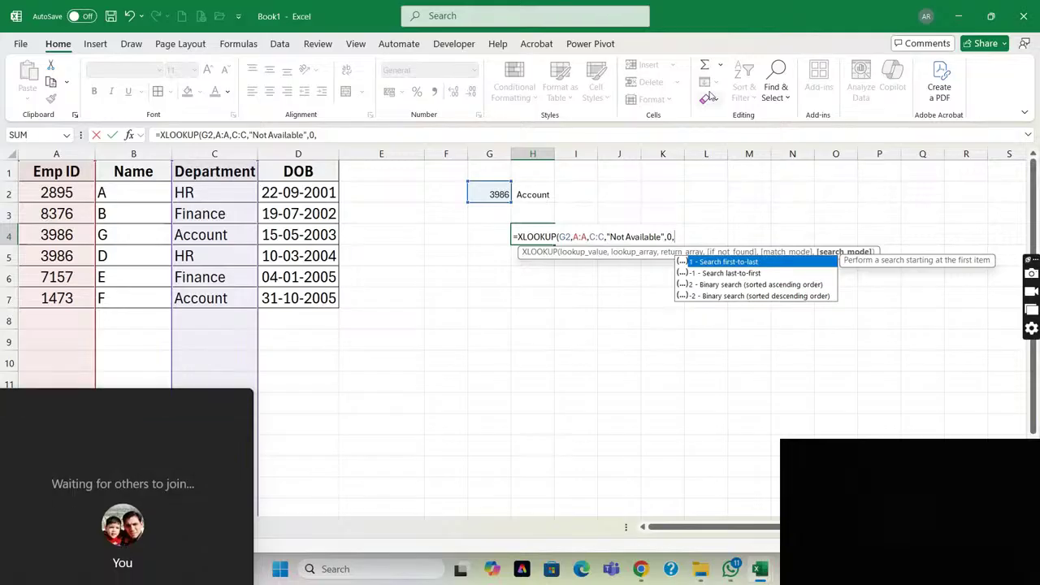
text(1)
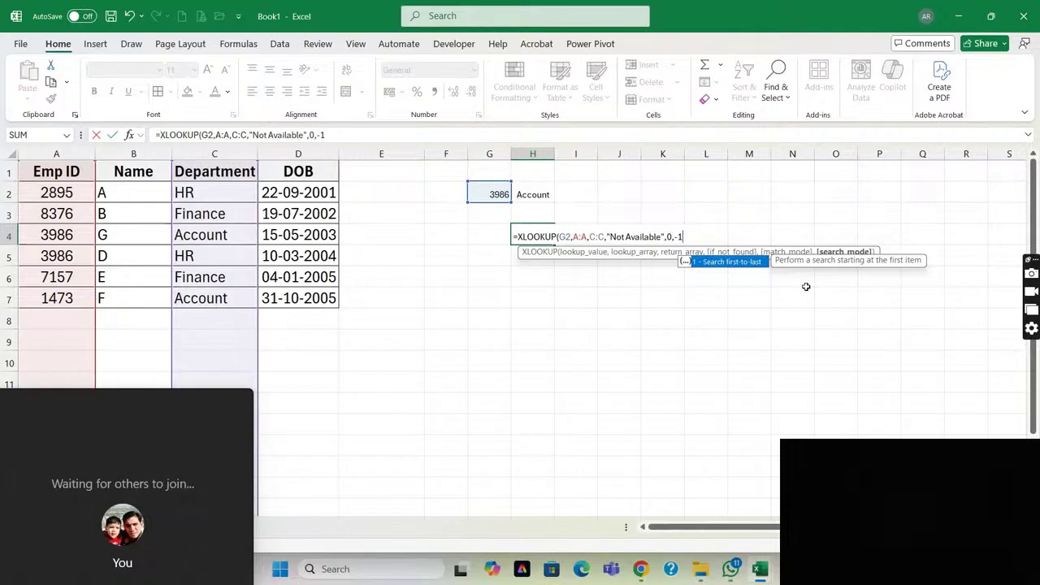
key(BackSpace)
key(BackSpace)
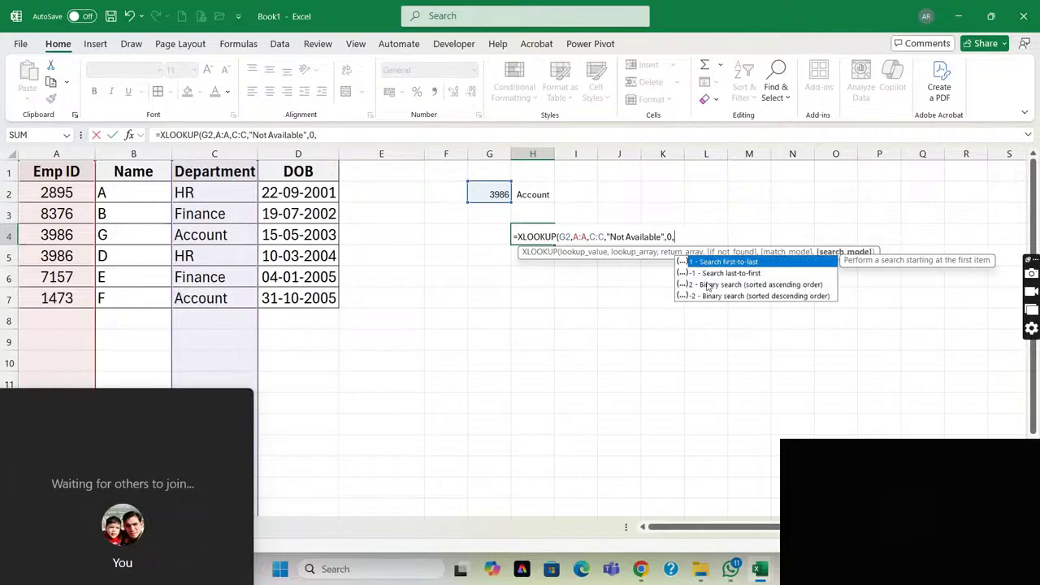
text(-1))
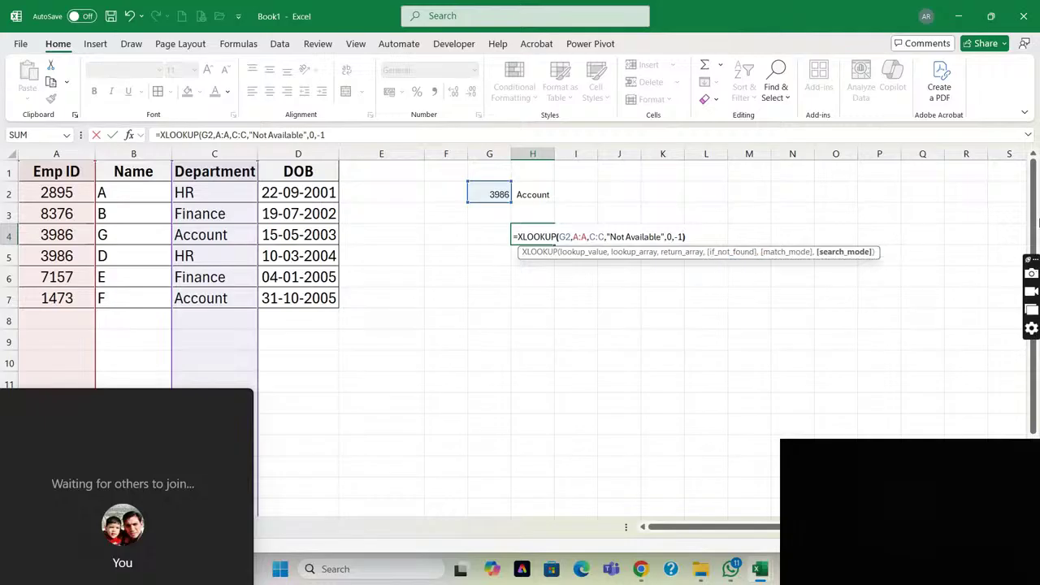
key(Return)
key(Up)
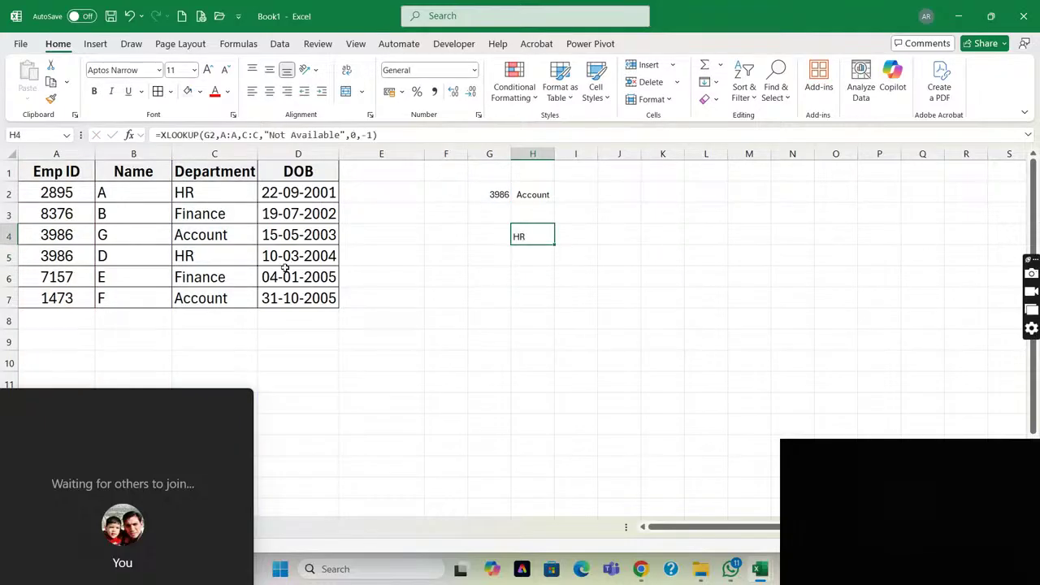
Compare the duplicate Emp ID 3986 rows with the VLOOKUP result in H2 and the XLOOKUP result in H4.
click(64, 256)
key(Right)
key(Right)
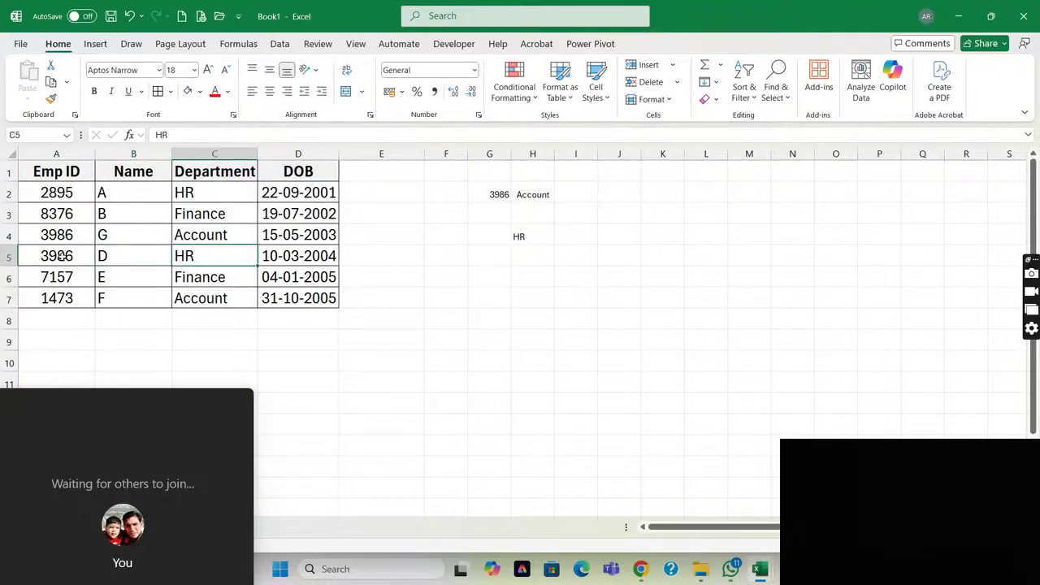
key(ctrl+shift+Right)
key(ctrl+shift+Right)
key(Right)
key(Left)
click(561, 195)
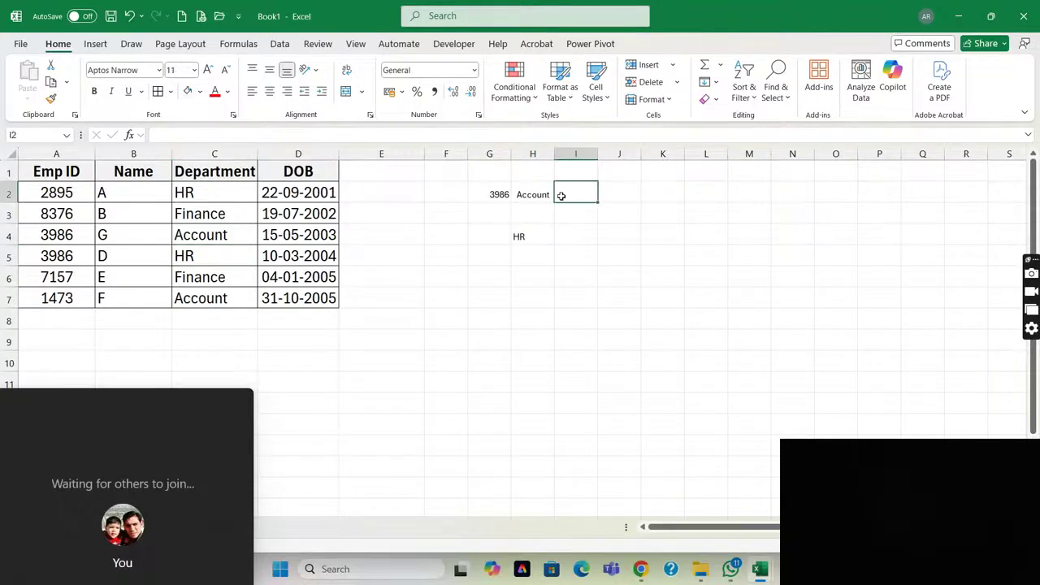
click(529, 238)
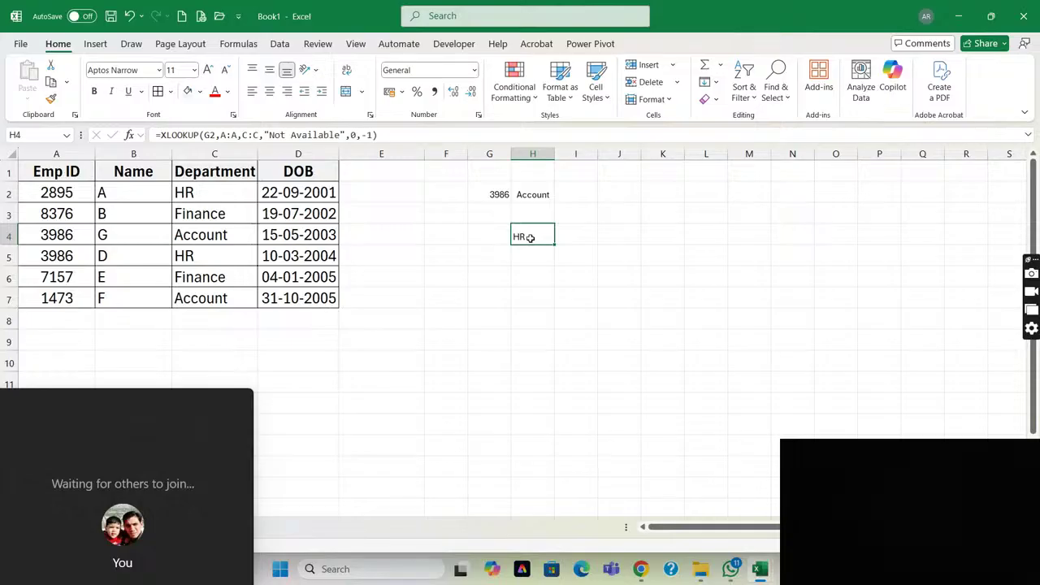
key(Left)
key(ctrl+Left)
key(ctrl+Left)
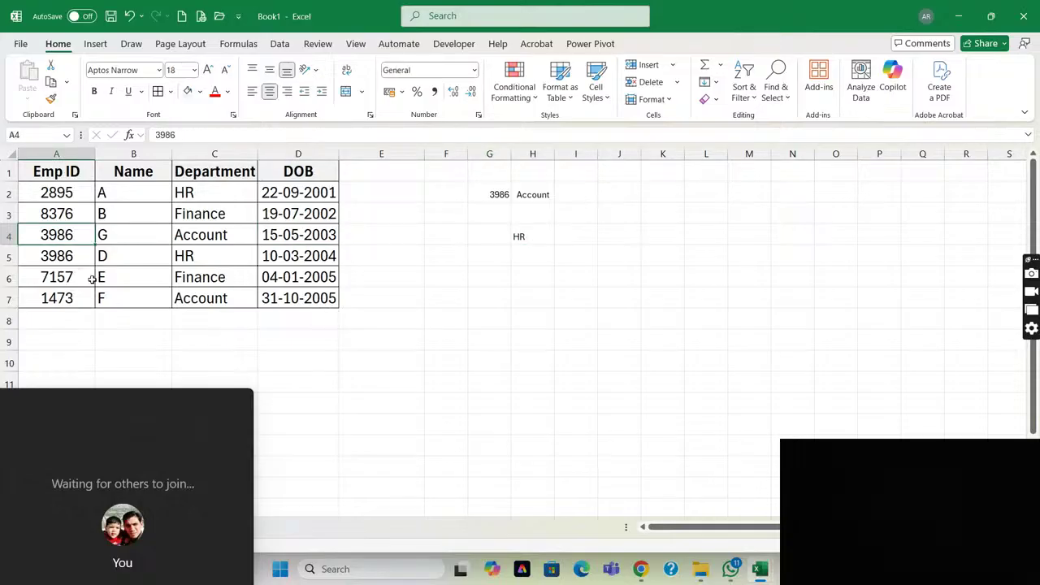
Move the WhatsApp call window off the sheet tabs and open Sheet2.
mouse_move(146, 403)
drag(146, 402, 895, 190)
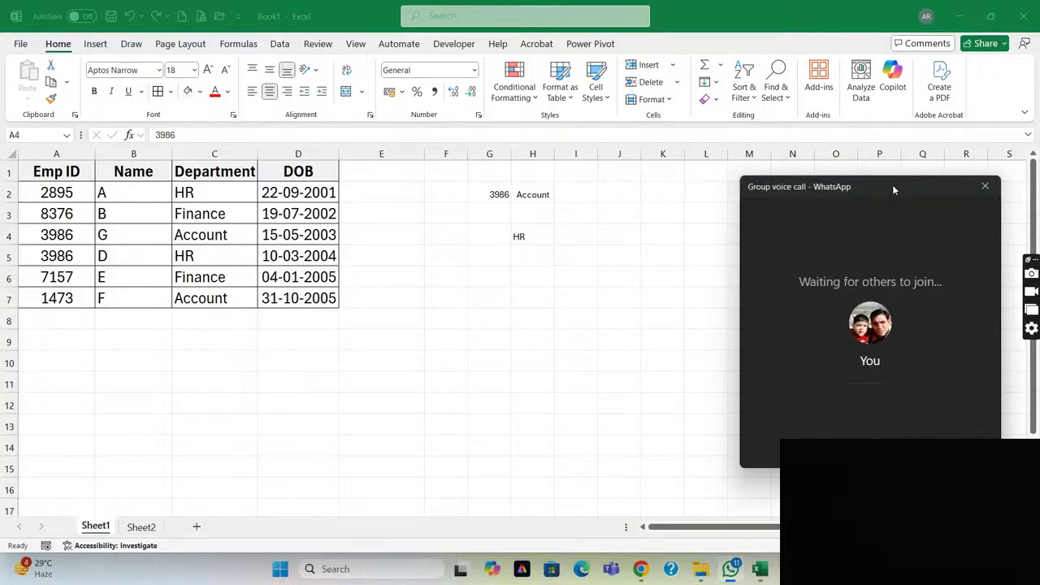
click(140, 528)
click(140, 527)
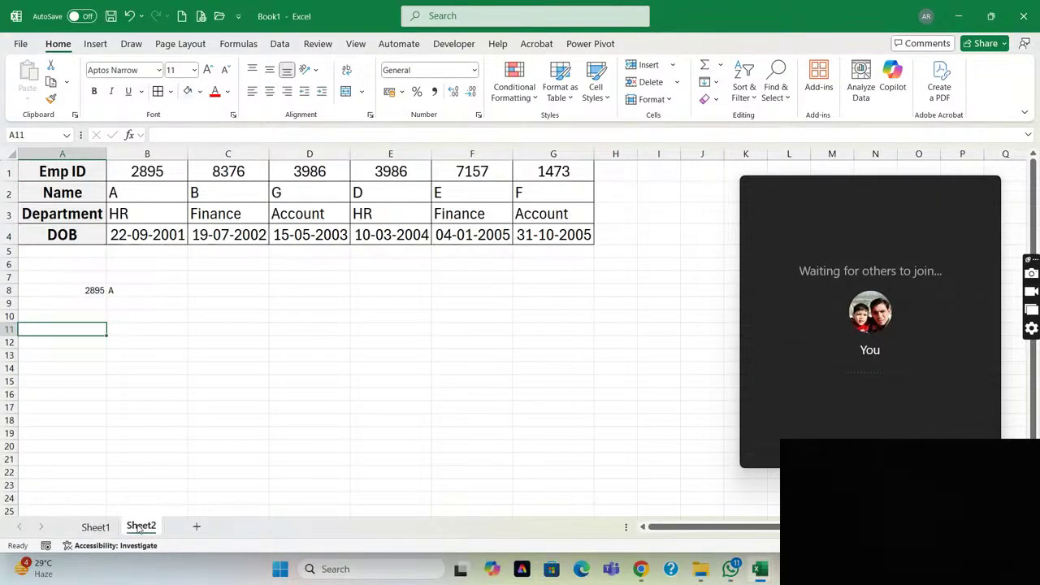
Enter an XLOOKUP in B10 that finds A8 in row 1 and returns the department from row 3.
click(127, 318)
text(=)
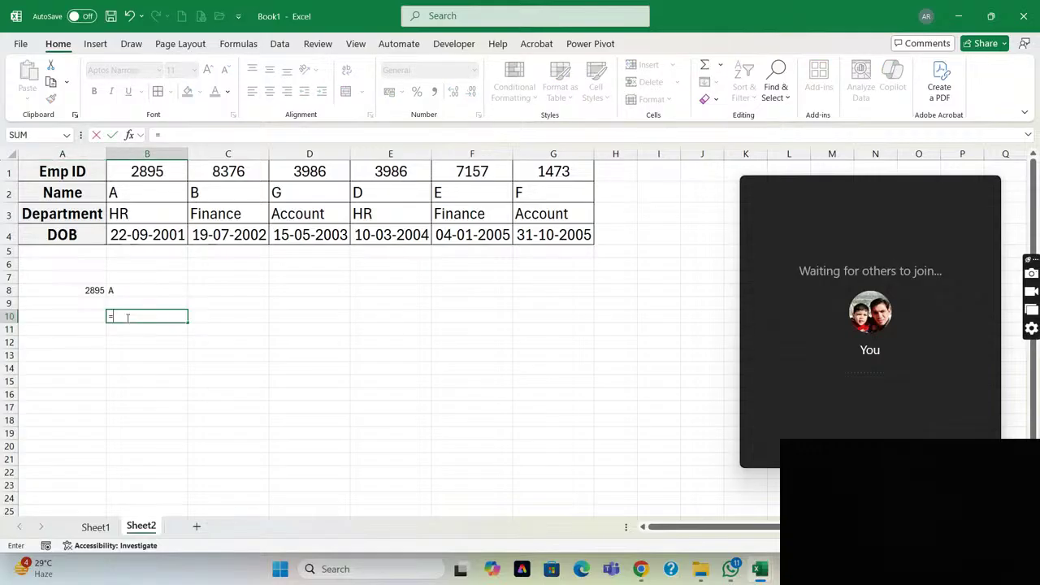
text(xl)
key(Tab)
key(Left)
key(Up)
key(Up)
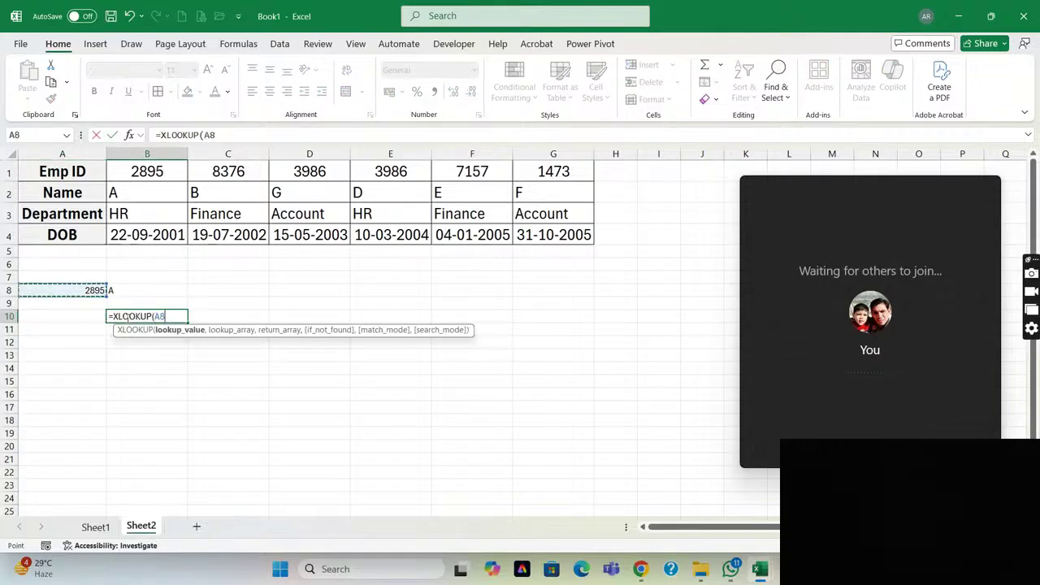
text(,)
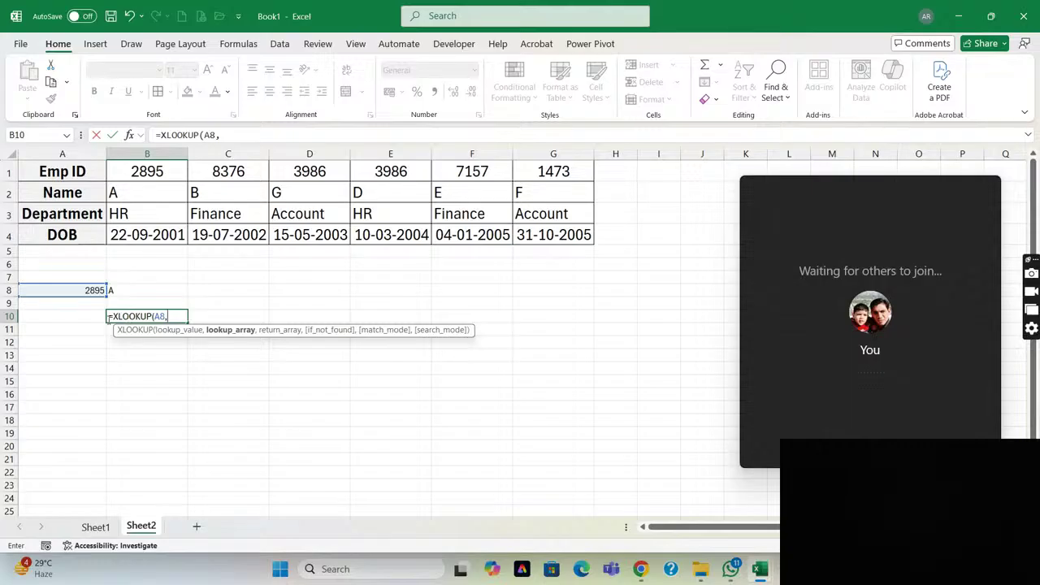
click(6, 172)
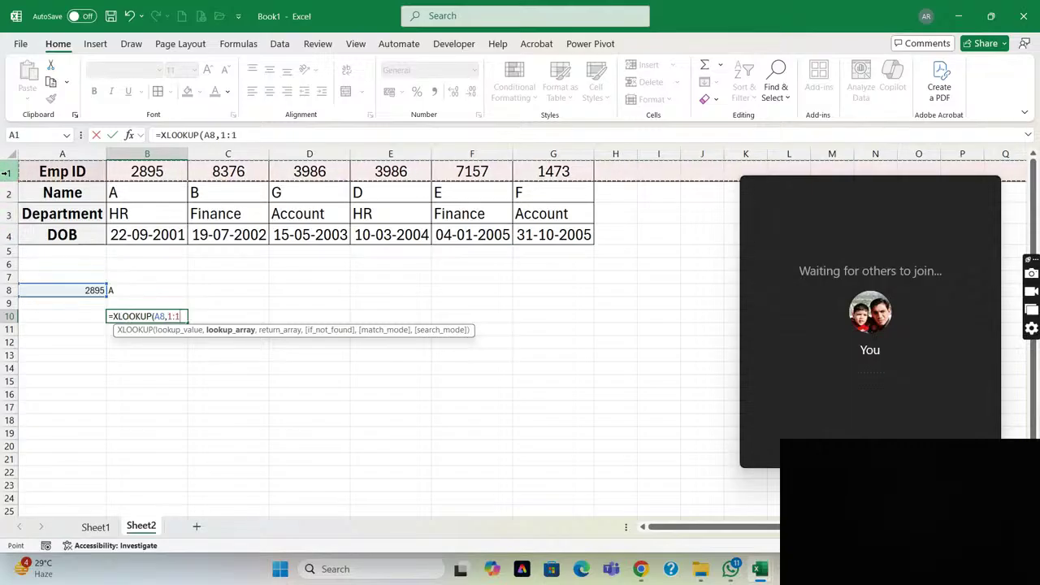
text(,)
click(5, 214)
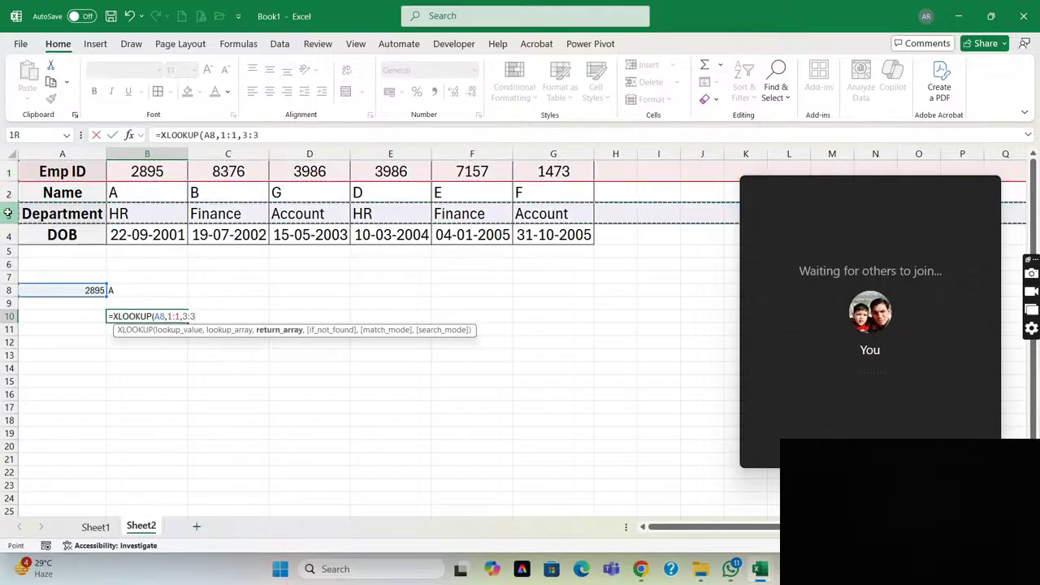
key(Return)
key(Up)
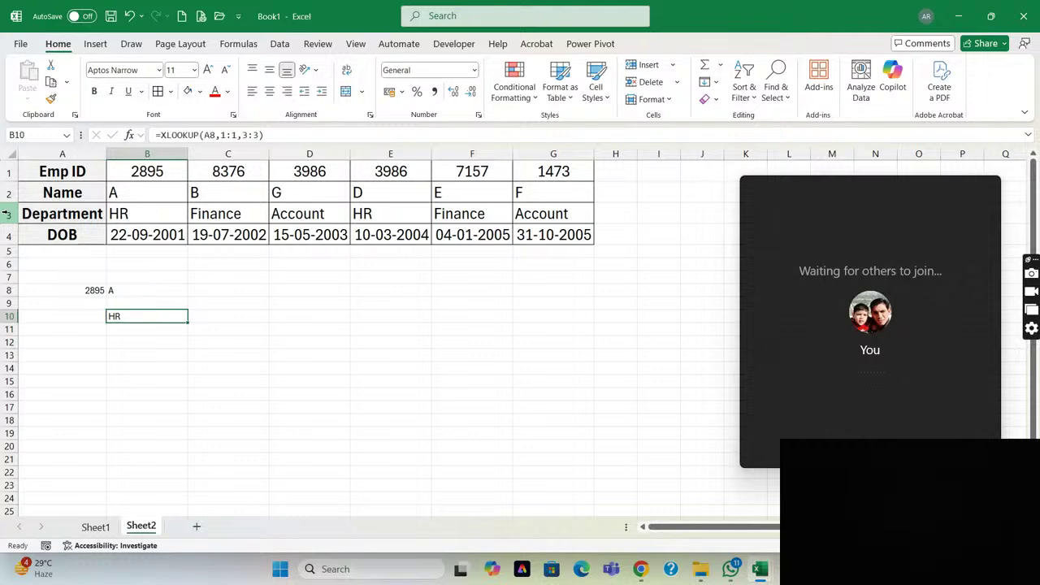
key(Down)
key(Up)
key(Up)
key(Down)
key(Down)
Switch to the YouTube Studio live stream page and move the WhatsApp call window up to uncover the chat.
key(alt+Tab)
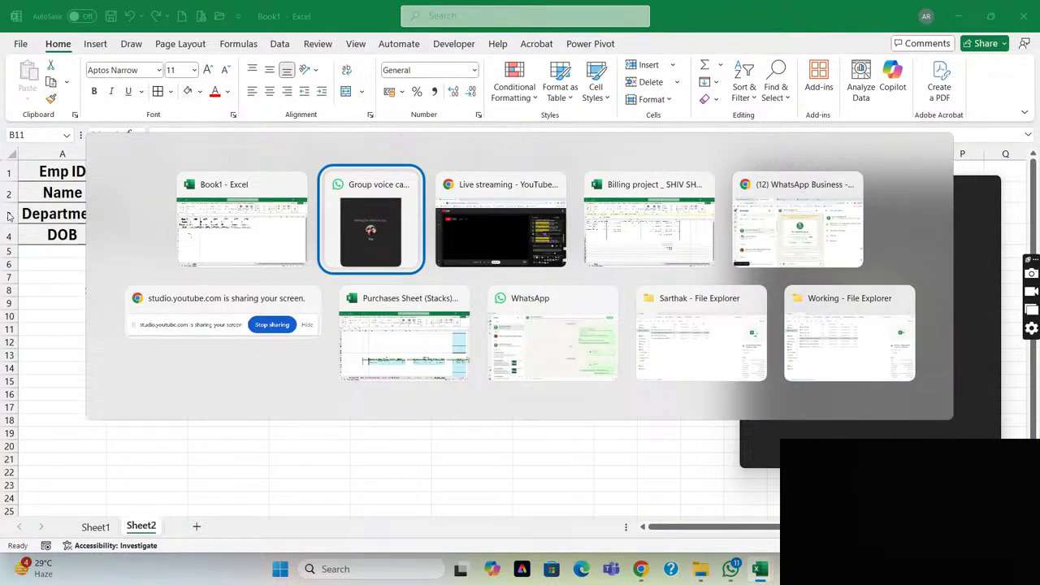
key(alt+Tab)
key(Tab)
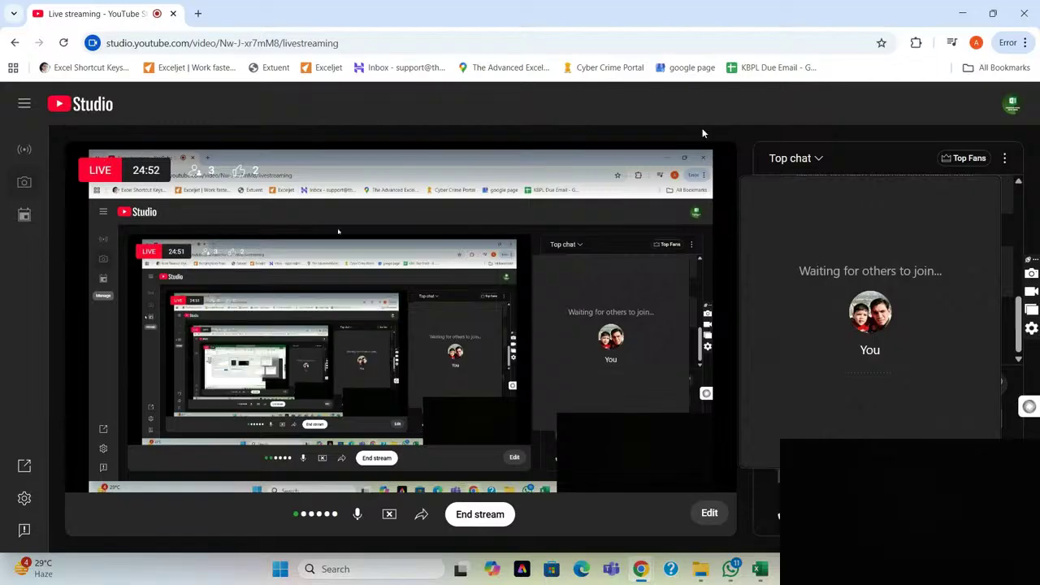
drag(847, 176, 865, 11)
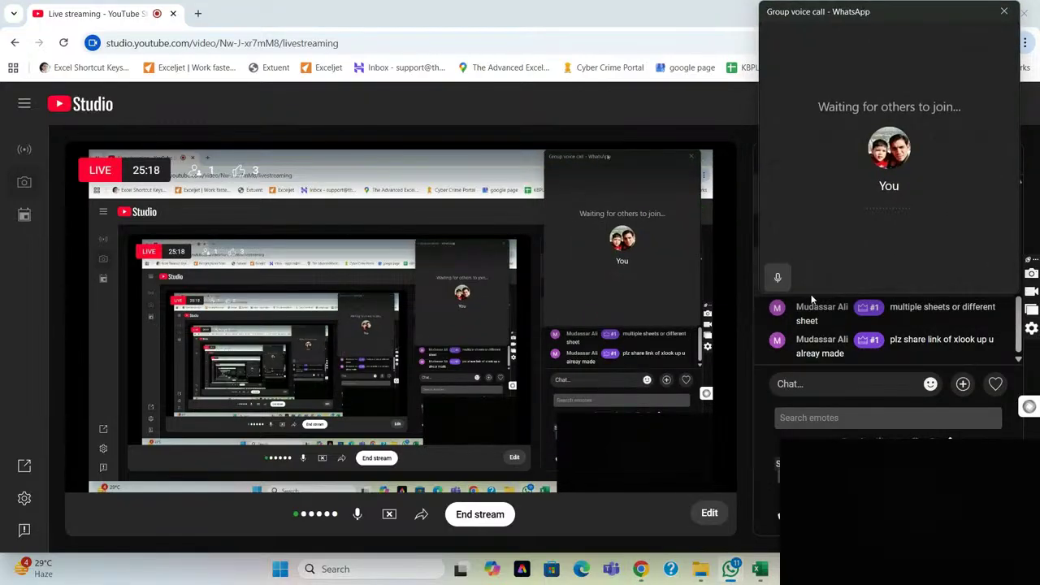
Post "I will share it in description of this video" in the live chat.
click(807, 383)
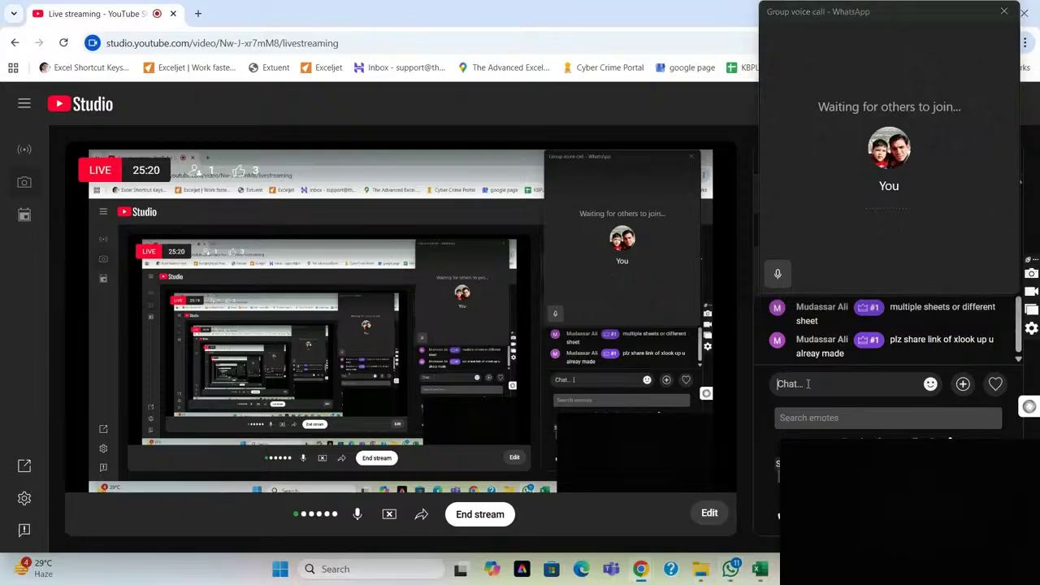
text(I will)
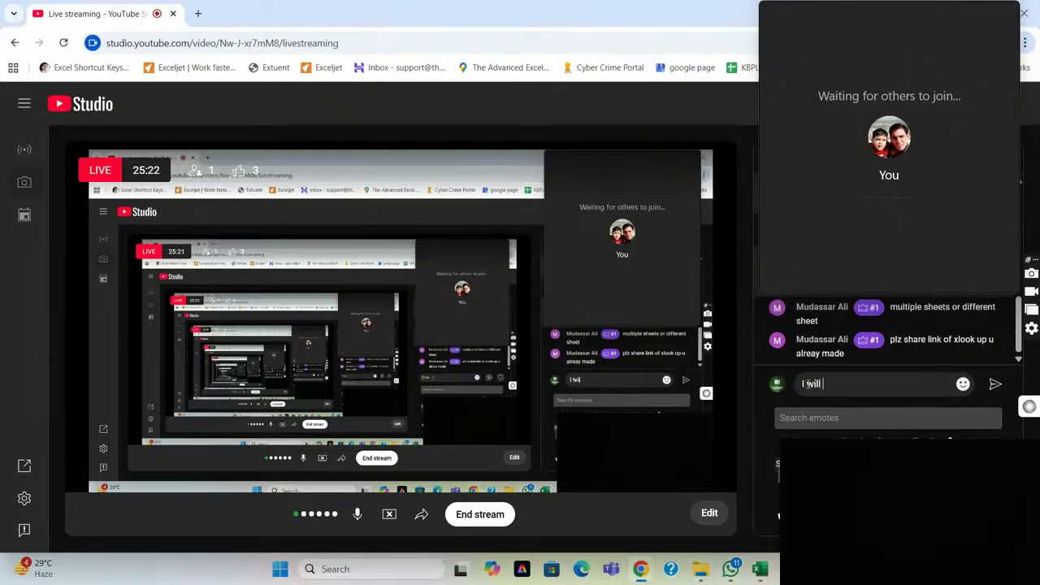
text( share it in descri)
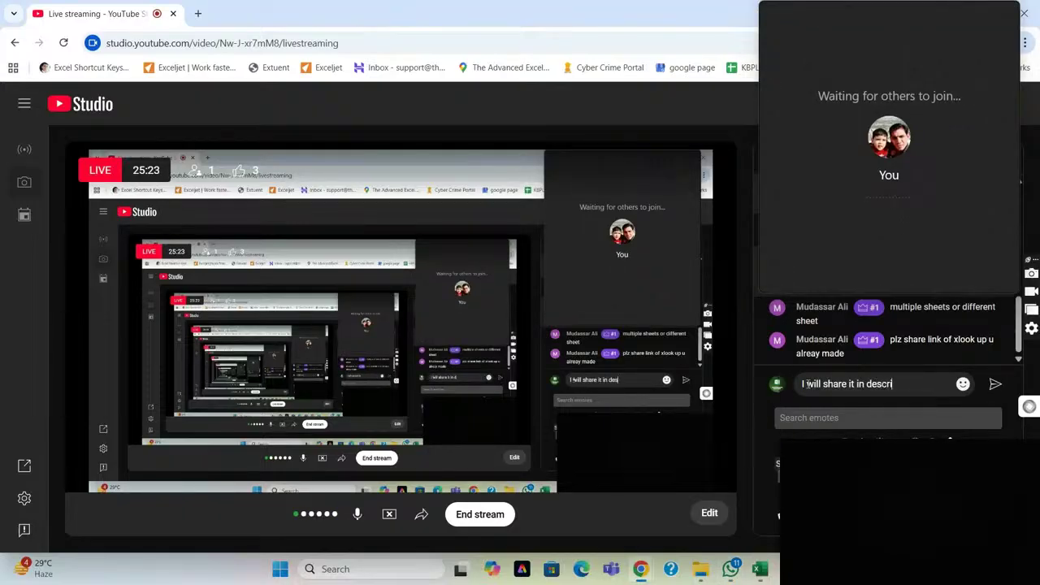
text(ption of this vide)
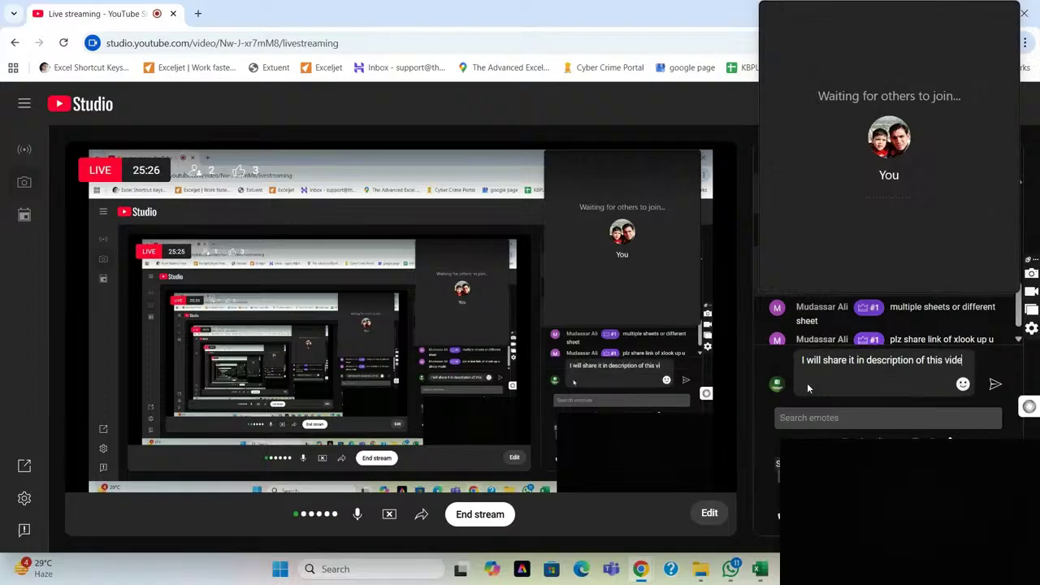
text(o)
key(Return)
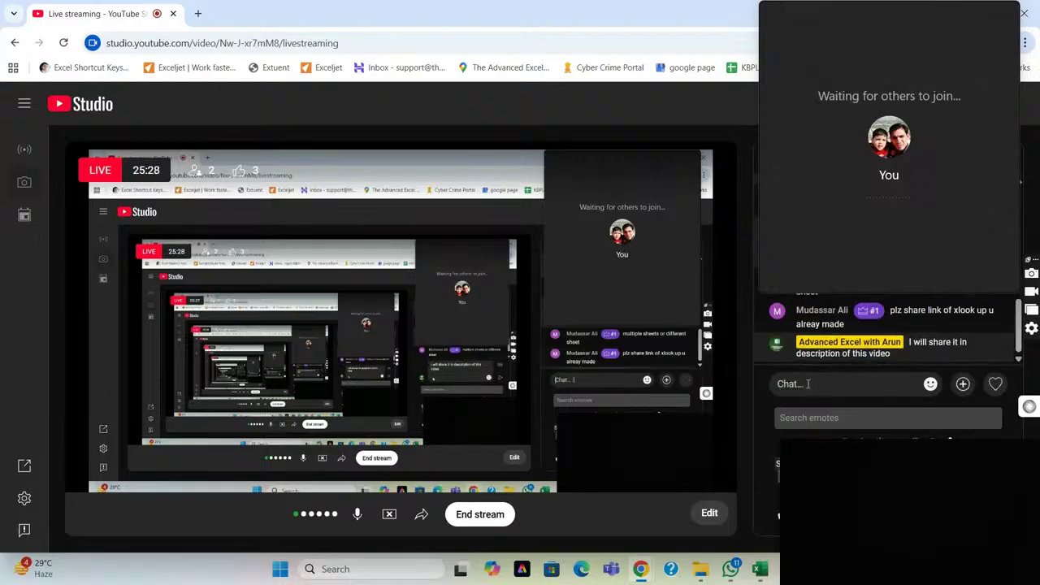
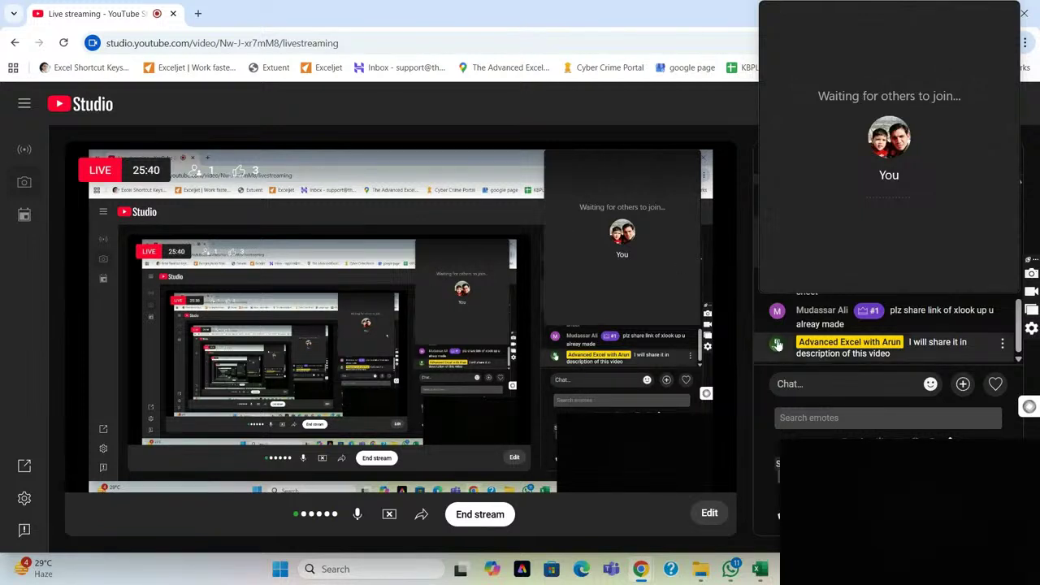
Read back through the recent live chat messages for the viewer's questions.
scroll(887, 340, up, 2)
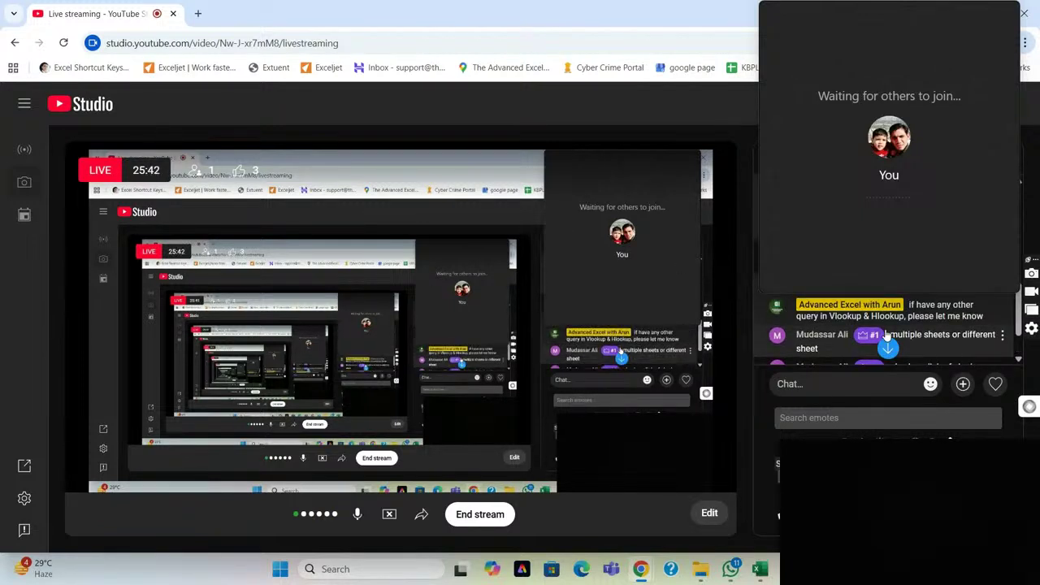
scroll(887, 339, up, 1)
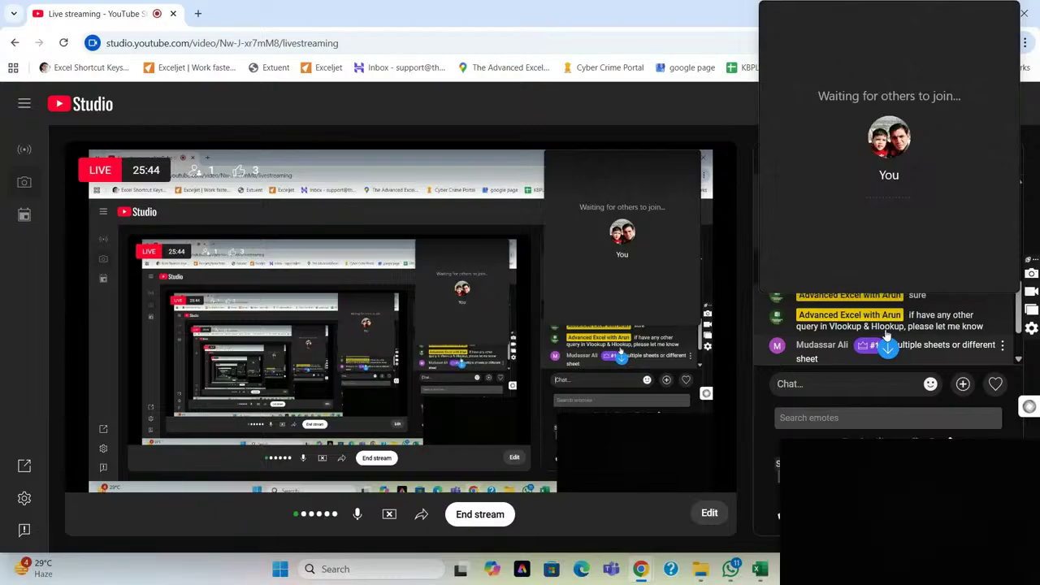
scroll(926, 325, up, 1)
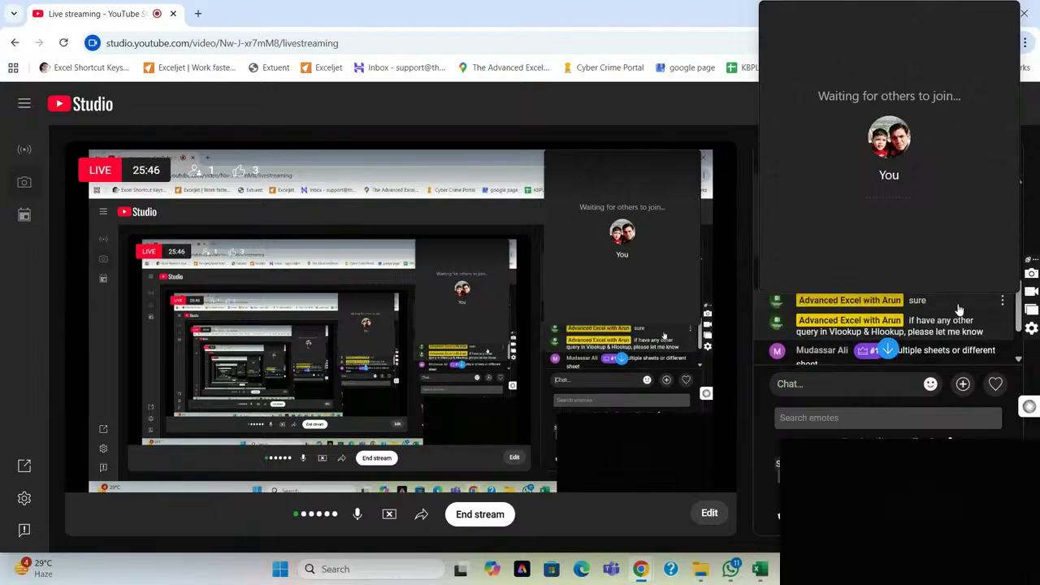
scroll(959, 310, down, 1)
scroll(959, 309, down, 2)
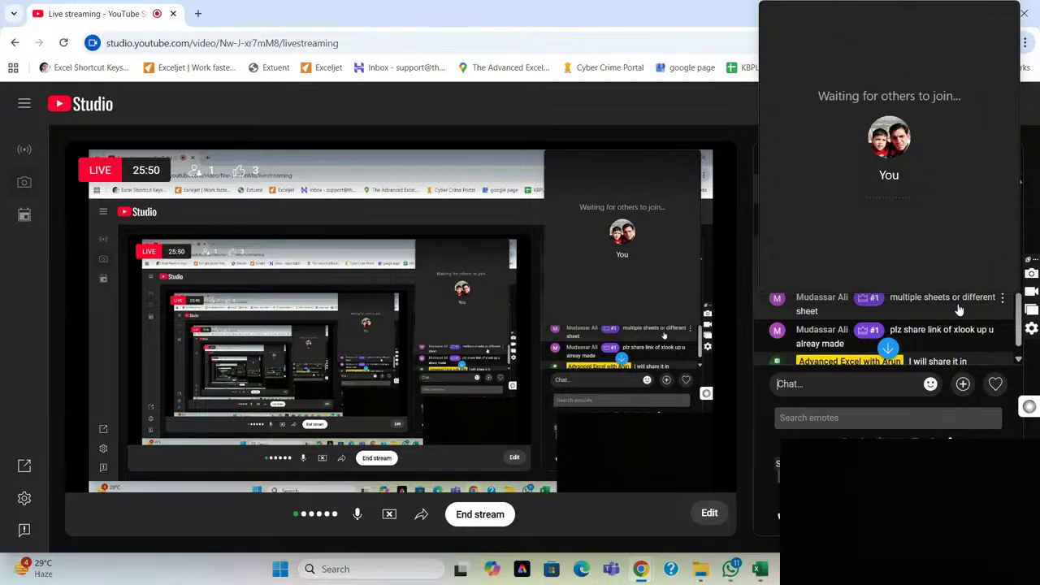
scroll(959, 309, down, 2)
scroll(959, 310, up, 2)
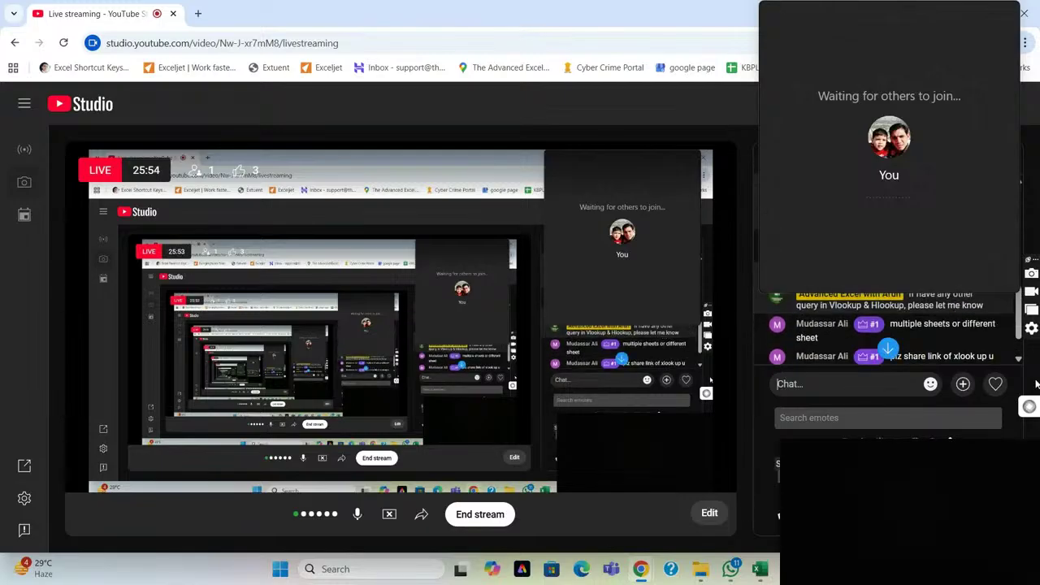
Switch back to Book1 in Excel and select the VLOOKUP cell H2 on Sheet1.
key(alt+Tab)
key(alt+Tab)
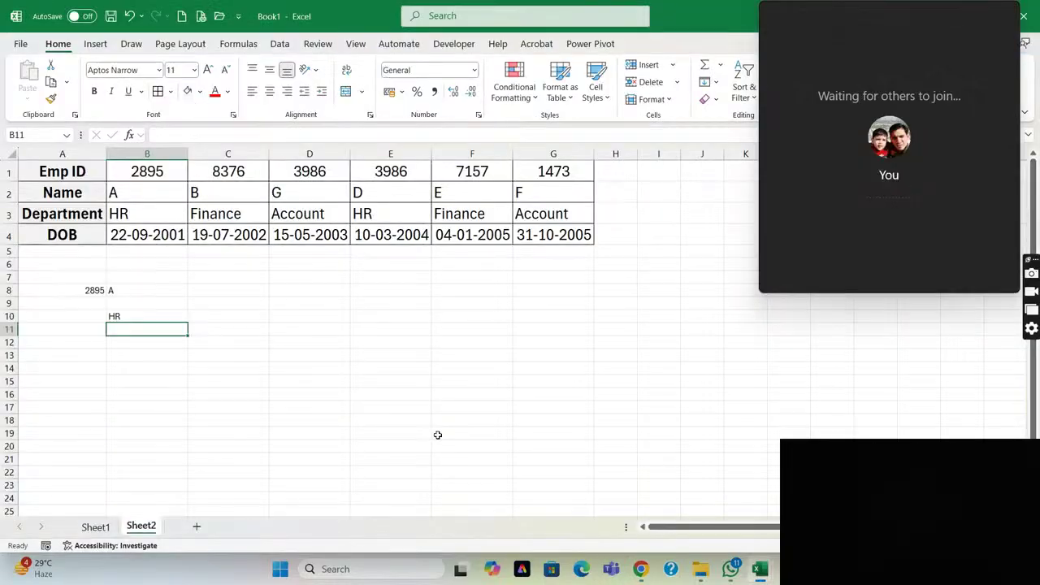
click(95, 527)
click(519, 196)
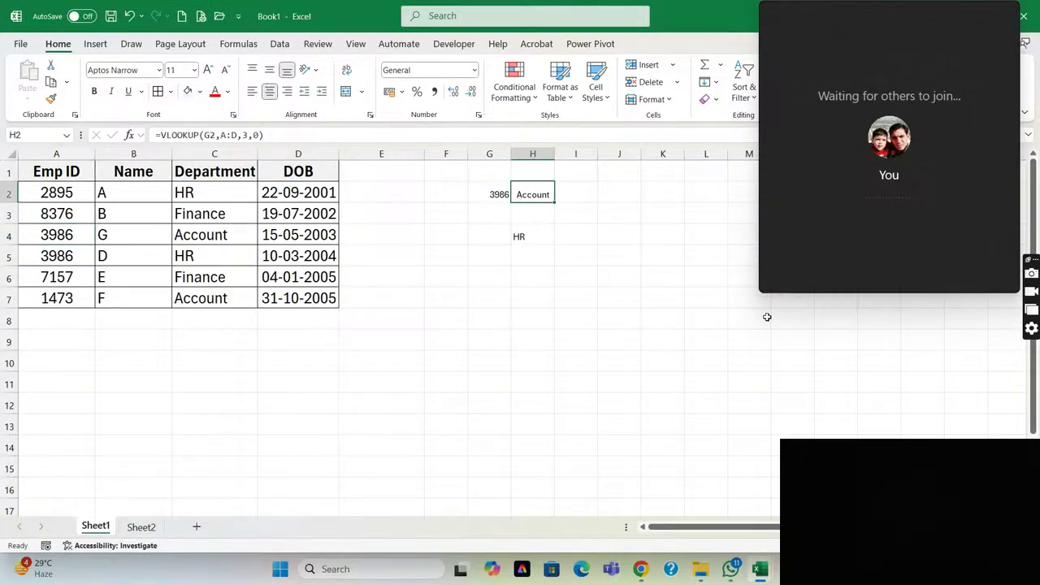
Set the lookup value in G2 to 7612 and select the VLOOKUP cell H2.
click(53, 317)
key(Right)
key(Right)
key(Right)
key(Right)
key(Right)
key(Right)
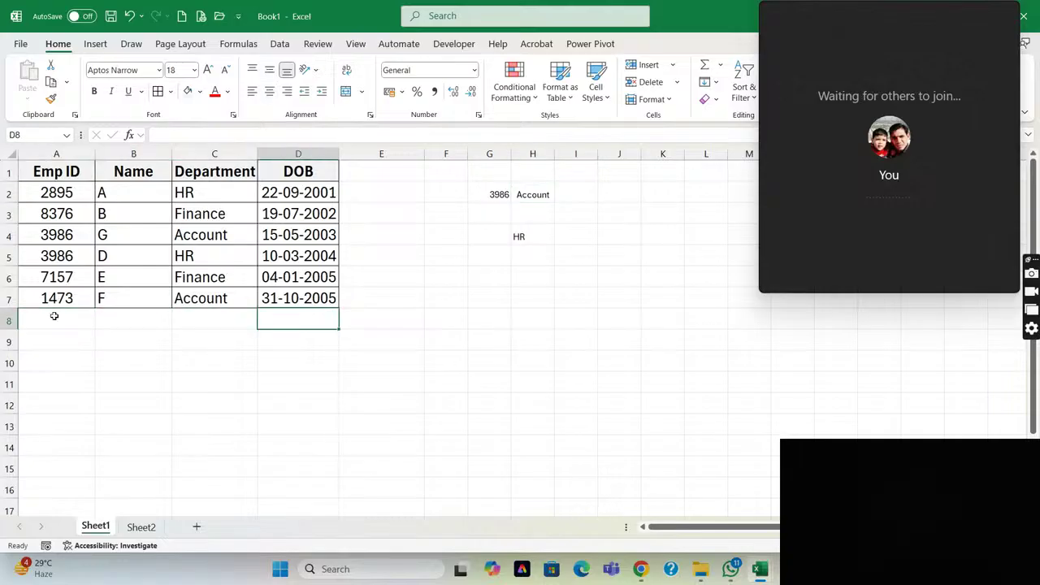
key(ctrl+Up)
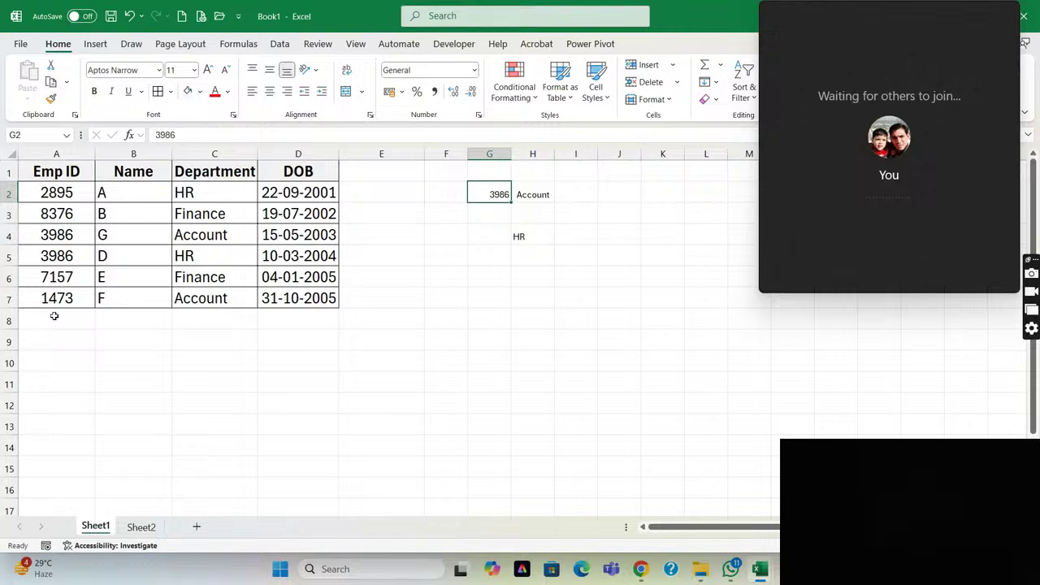
text(7612)
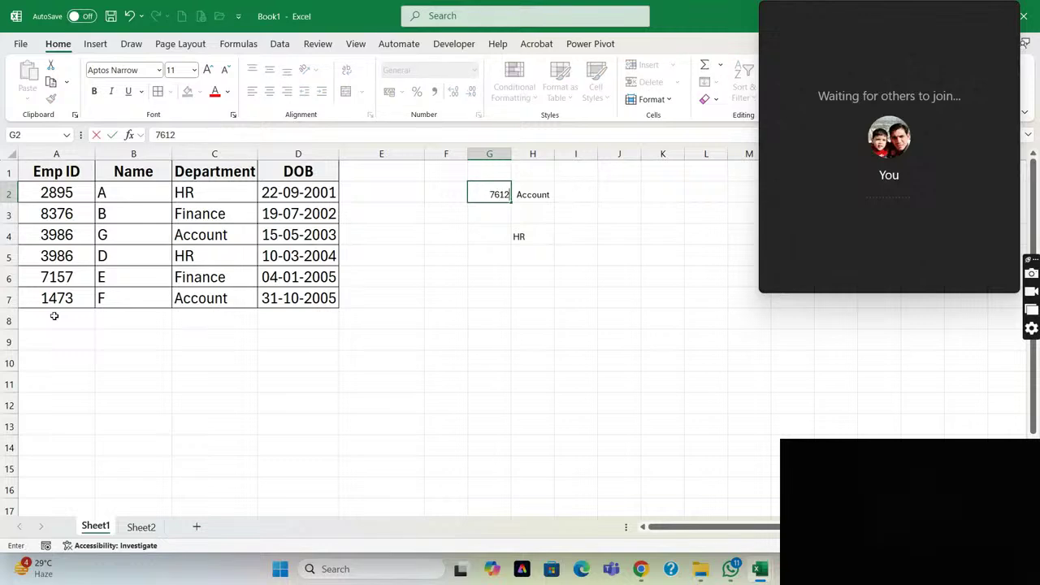
key(Return)
key(Up)
key(Right)
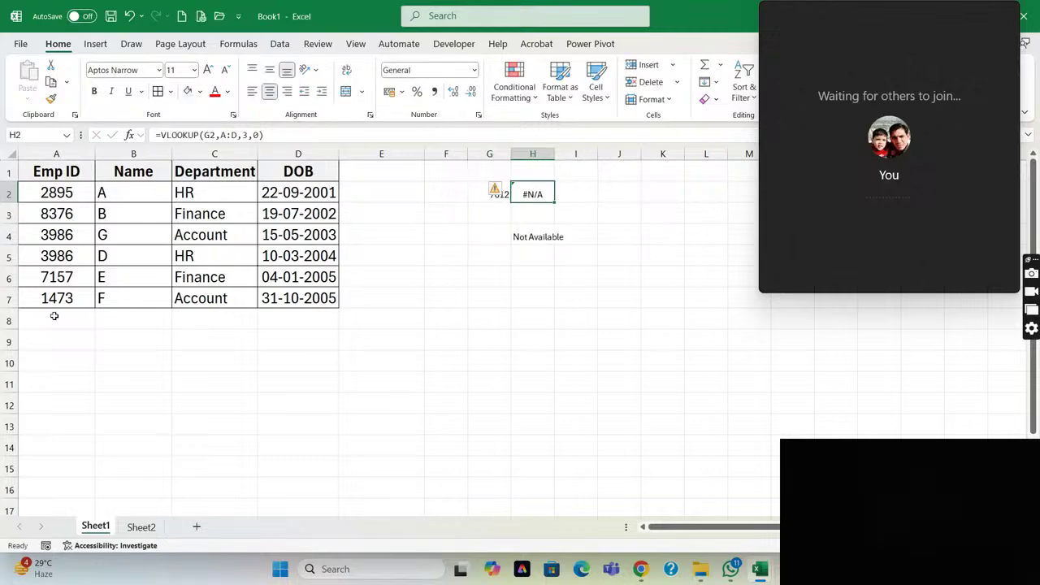
Compare the VLOOKUP formula in H2 with the XLOOKUP formula in H4 and examine its if_not_found argument.
click(63, 269)
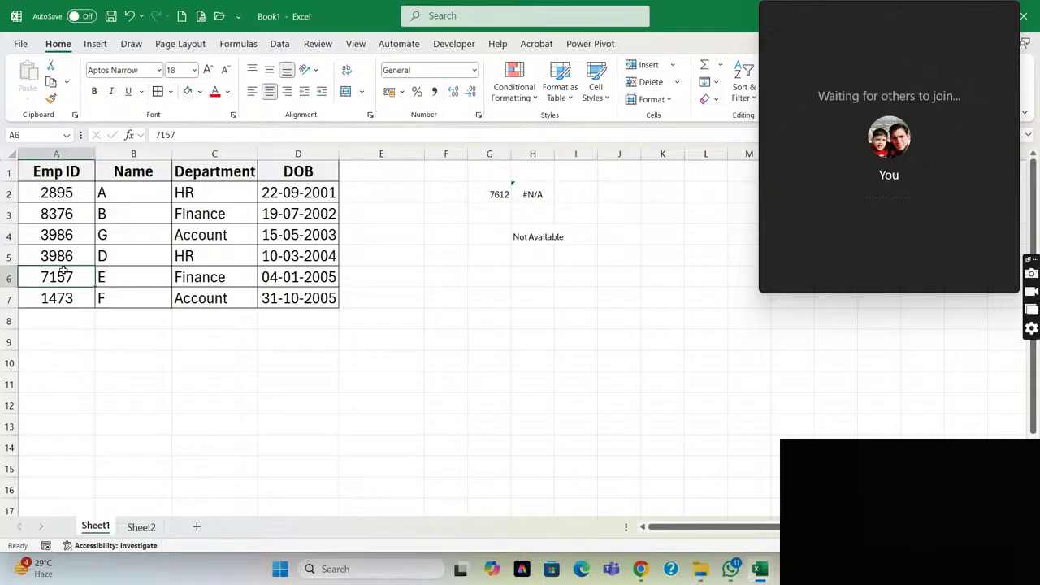
click(546, 196)
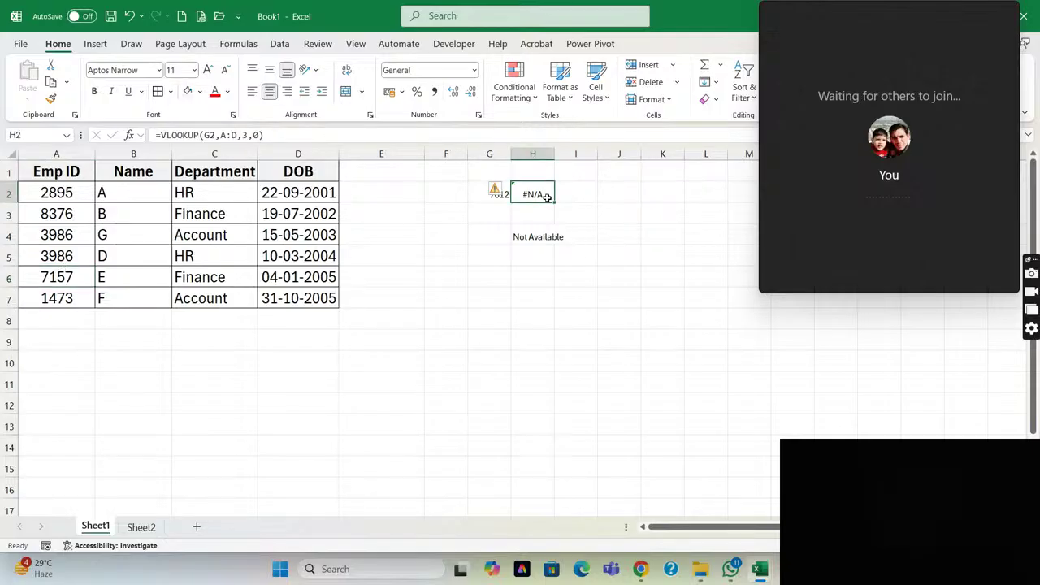
click(536, 237)
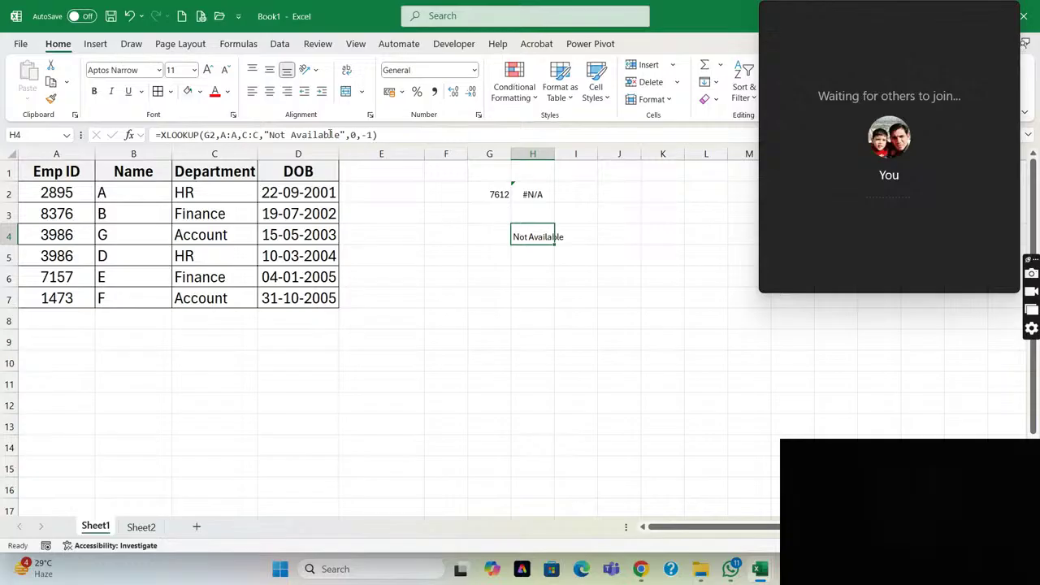
drag(344, 135, 269, 135)
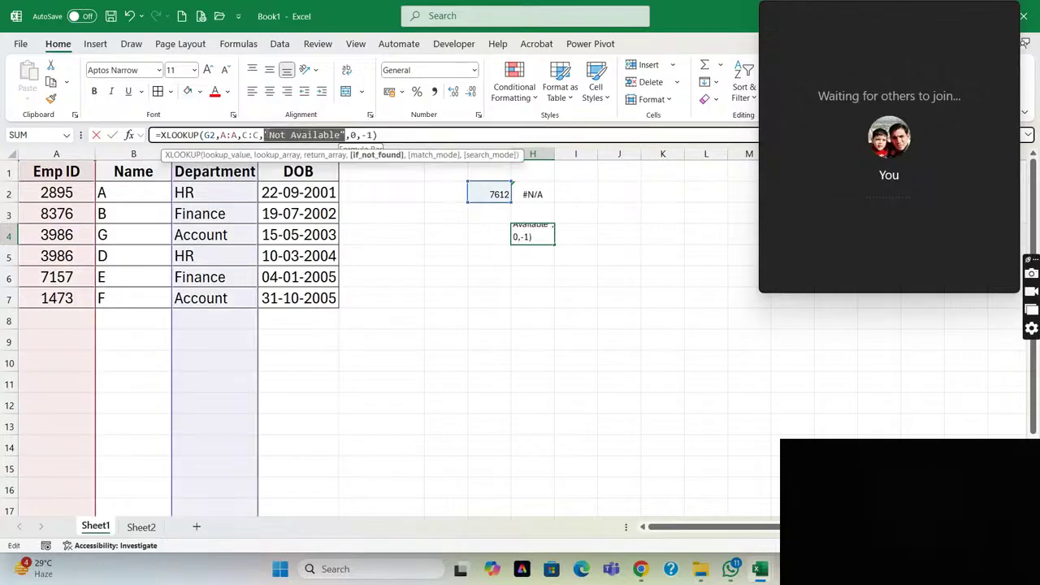
key(Escape)
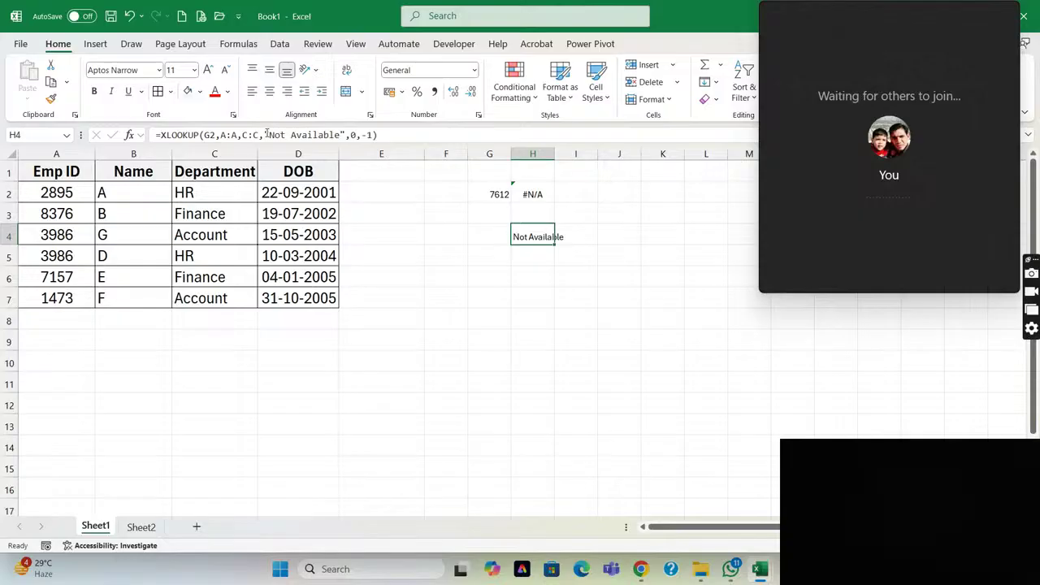
Create a copy of Sheet1 in Book1, placed before Sheet1.
right_click(102, 530)
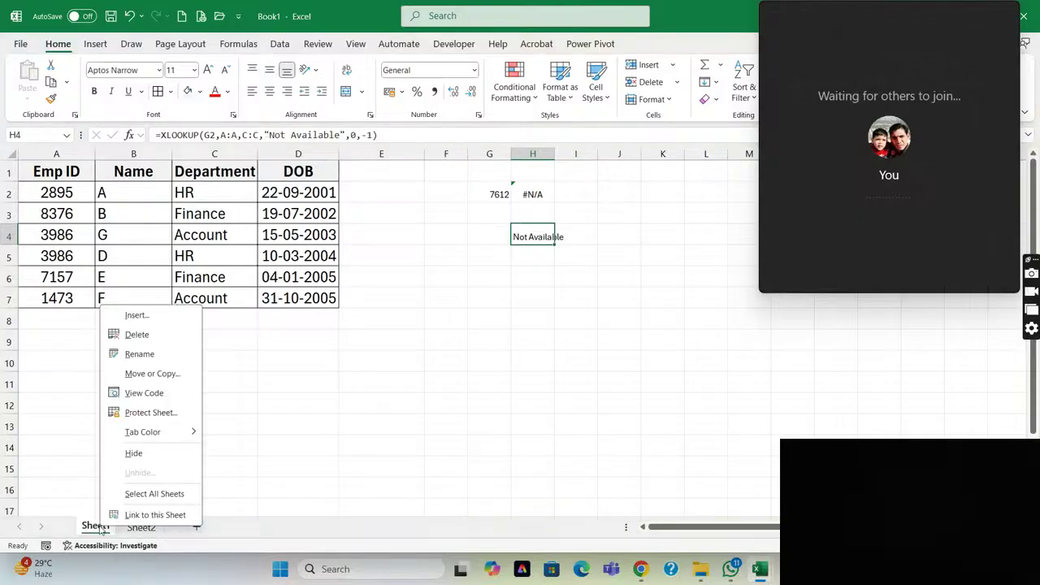
click(144, 379)
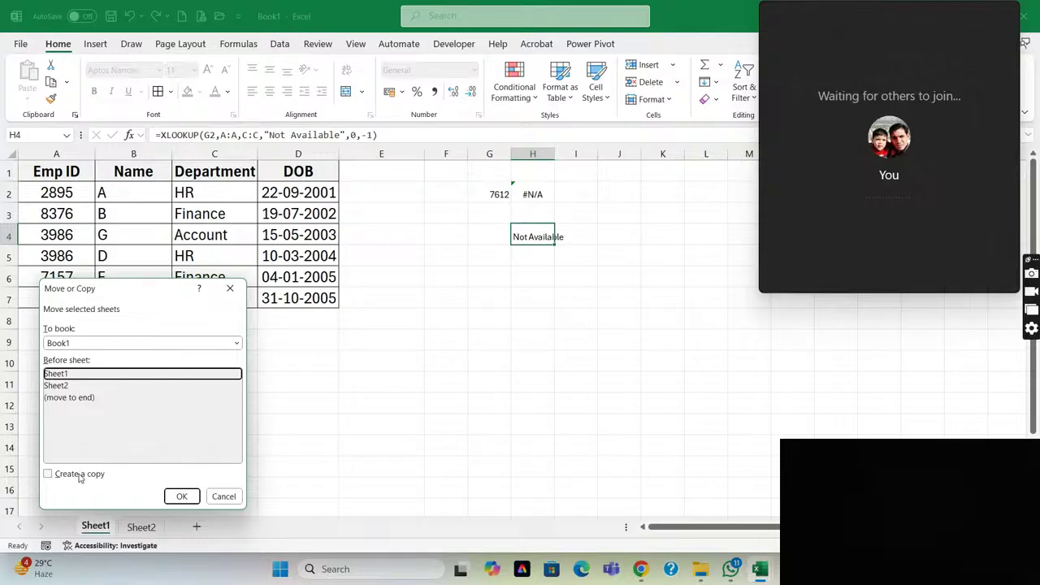
click(83, 477)
click(181, 496)
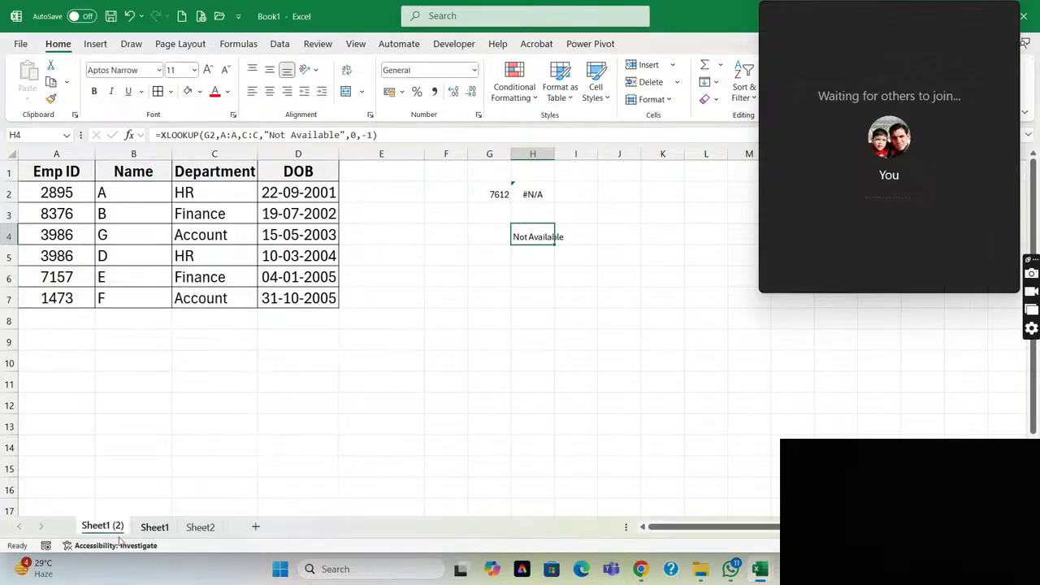
Copy the lookup value 7612 from G2 over the Emp ID in A5 on Sheet1 (2).
click(495, 196)
key(ctrl+c)
key(Home)
key(Down)
key(Down)
key(Down)
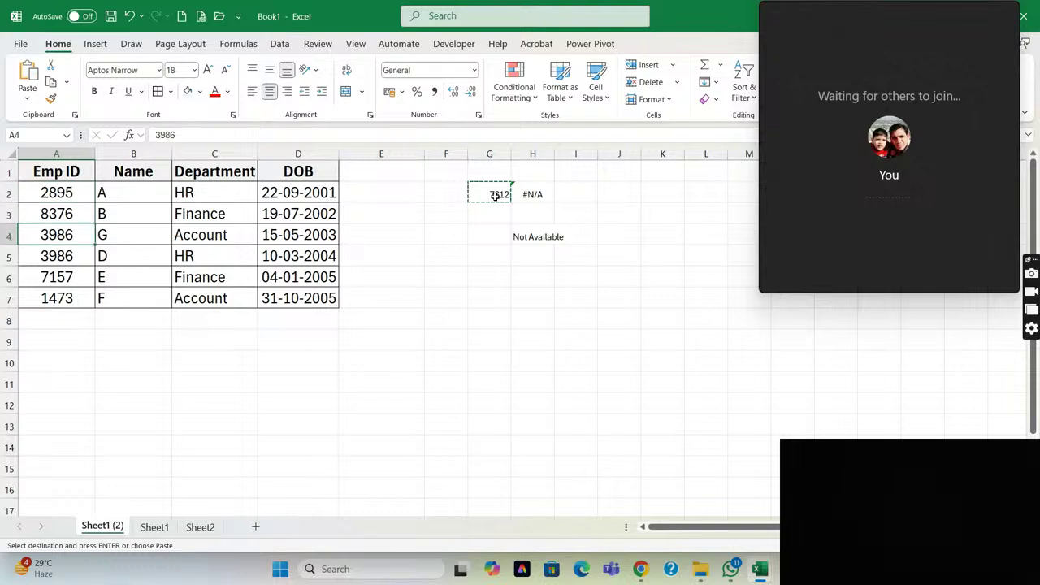
key(ctrl+v)
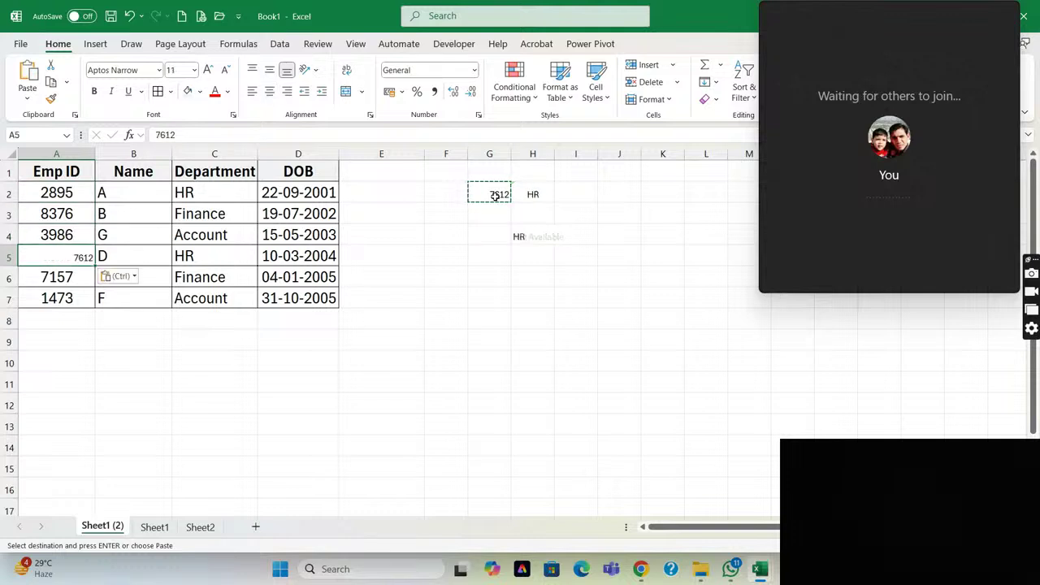
Clear the lookup value and formulas in G2:H5 on Sheet1 (2).
key(Right)
key(Right)
key(Right)
key(Right)
key(Right)
key(ctrl)
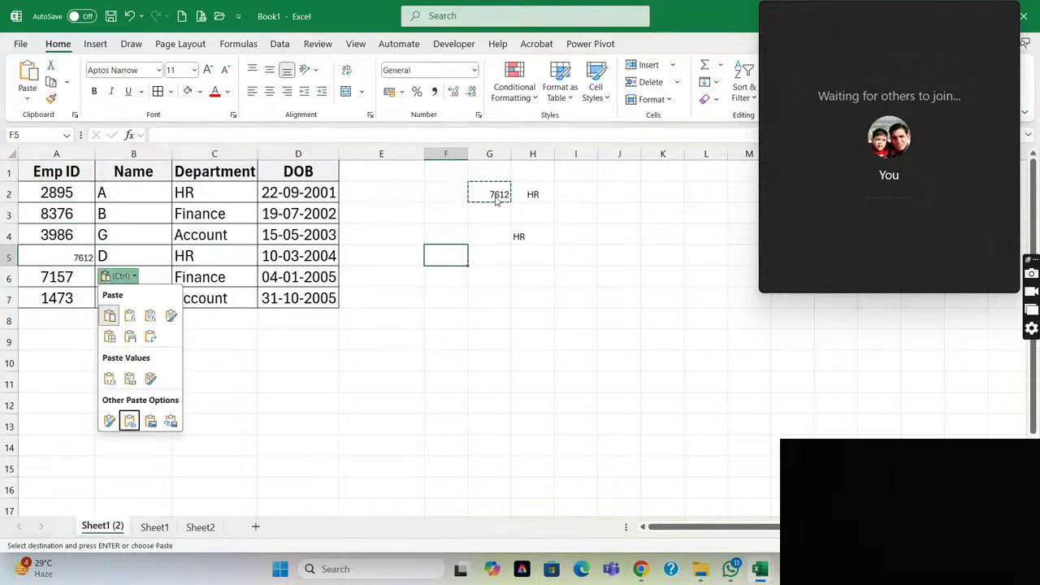
key(Escape)
key(Escape)
key(Right)
key(Up)
key(Up)
key(Up)
key(shift+Right)
key(shift+Down)
key(shift+Down)
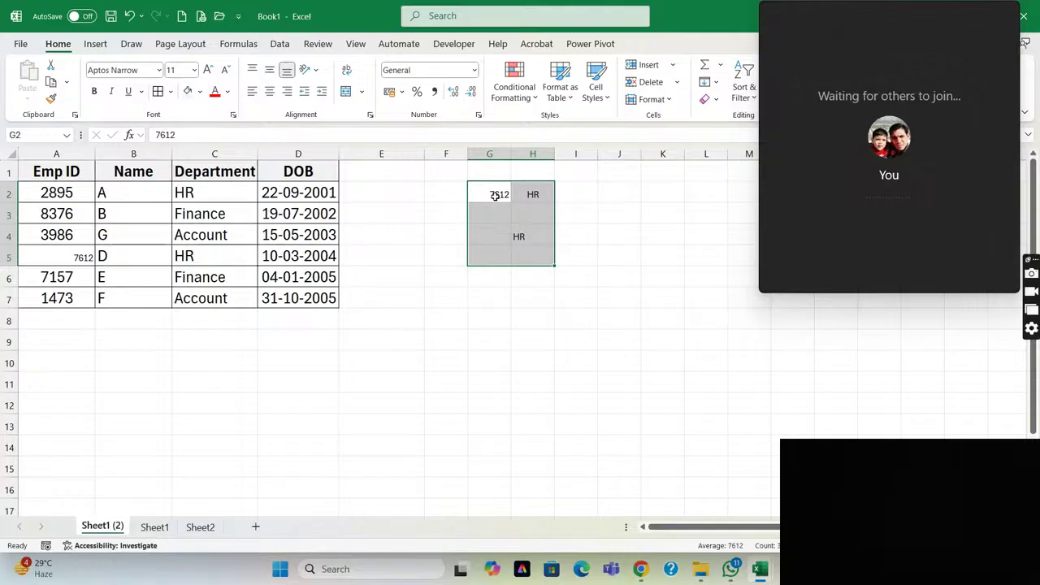
key(Delete)
Apply the cell formatting of A4 to the Emp ID in A5 on Sheet1 (2).
key(Home)
key(Down)
key(Down)
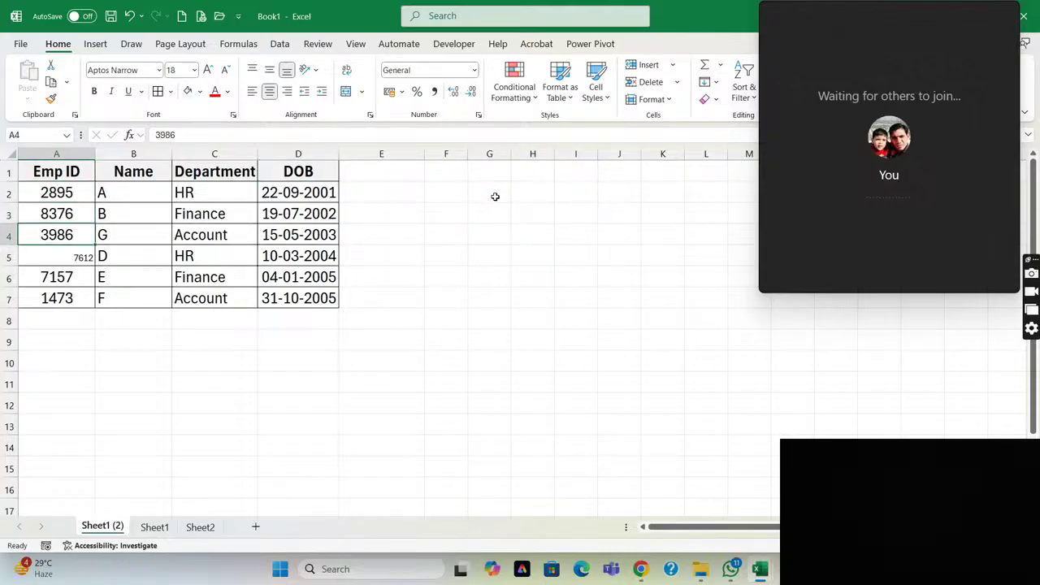
key(alt+h)
key(f)
key(p)
key(Down)
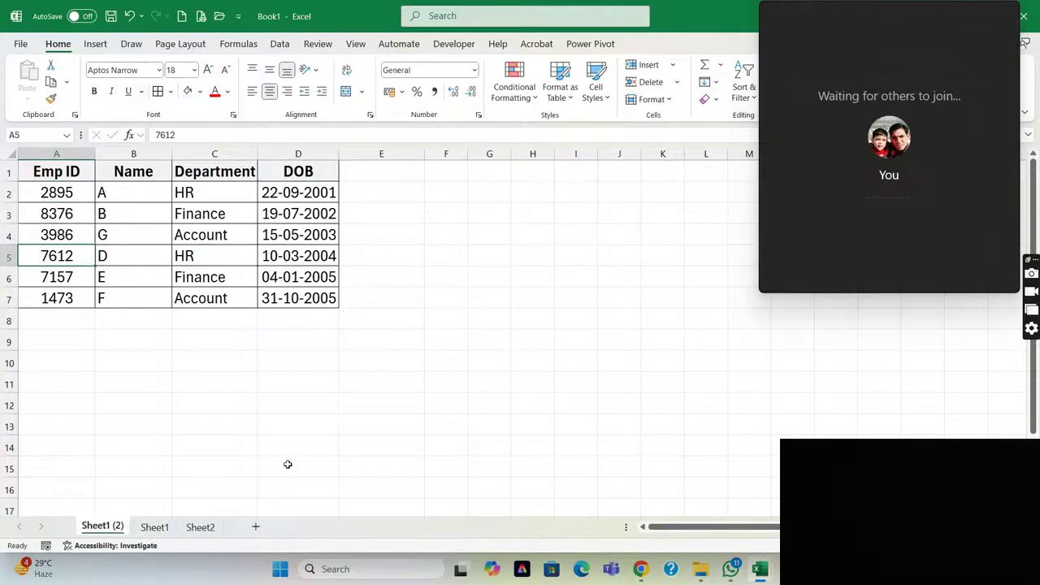
Return to Sheet1 and start wrapping the VLOOKUP formula in H2 in an IFERROR function.
click(153, 530)
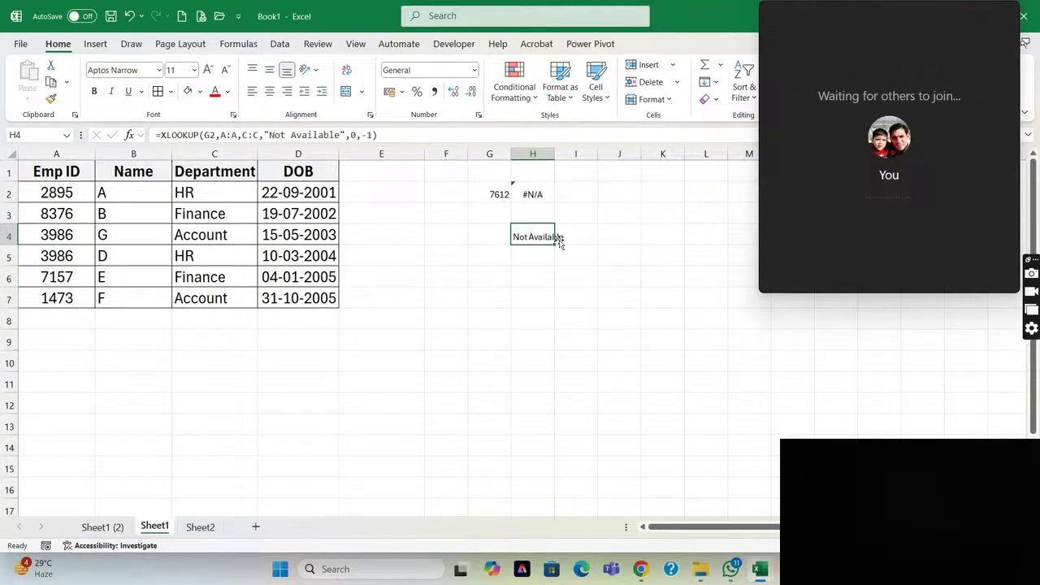
click(534, 193)
key(Right)
click(537, 194)
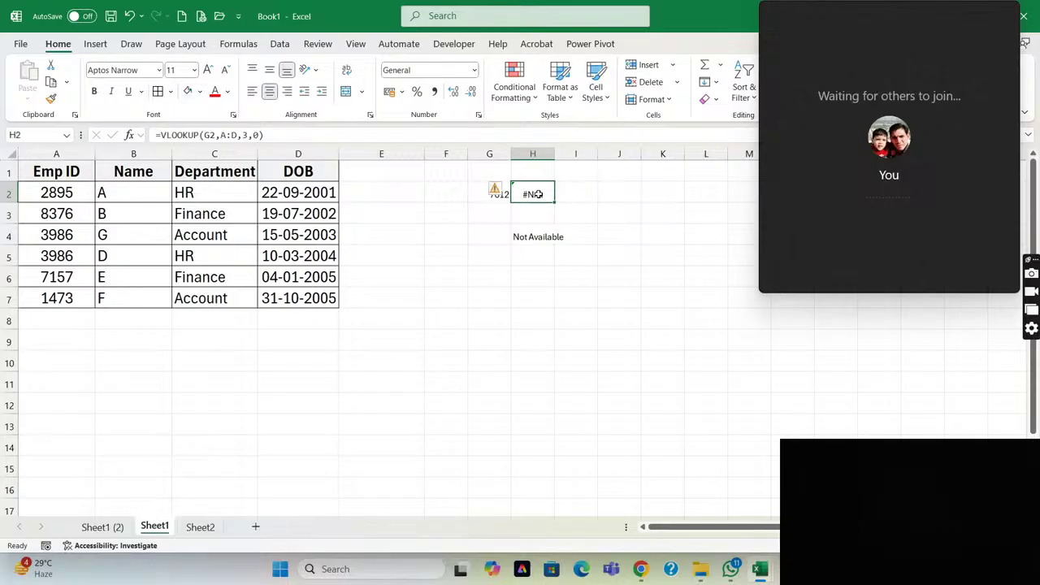
double_click(537, 194)
text(IFERROR()
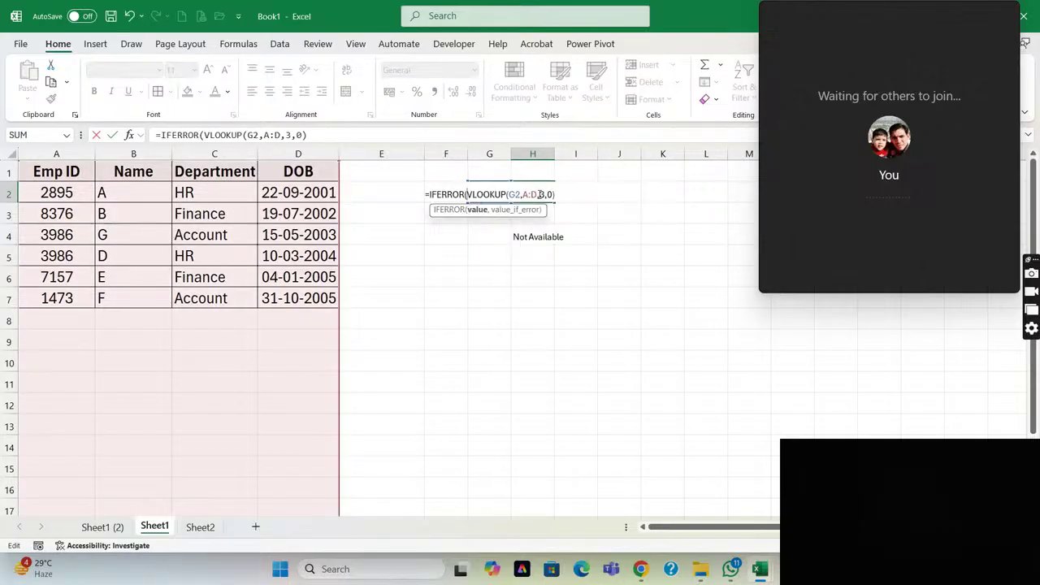
Add a fallback VLOOKUP of G2 in 'Sheet1 (2)'!A:D, column 3, as IFERROR's second argument and enter the formula.
click(562, 196)
text(,vl)
key(Tab)
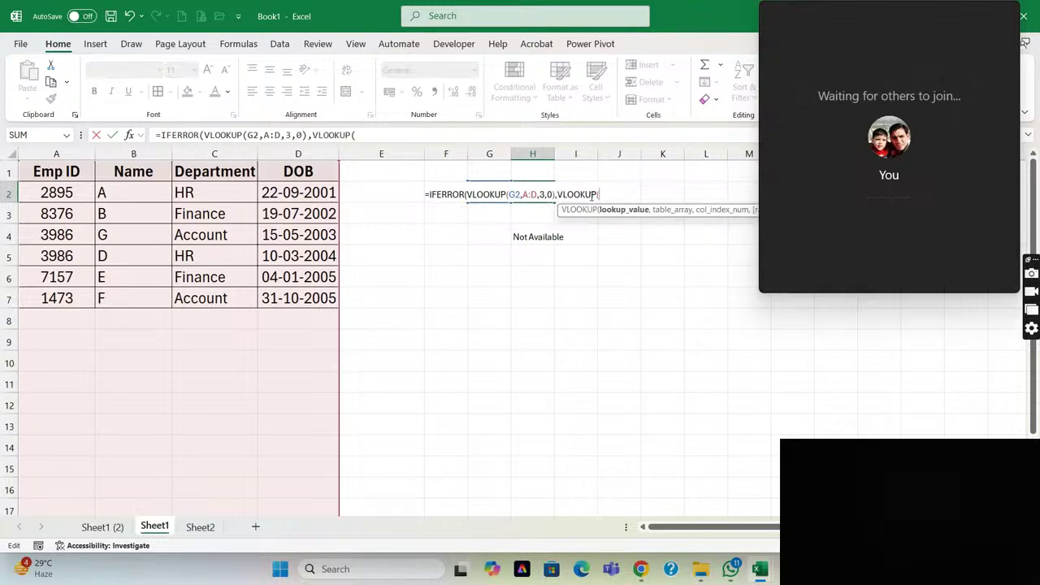
text(G2,)
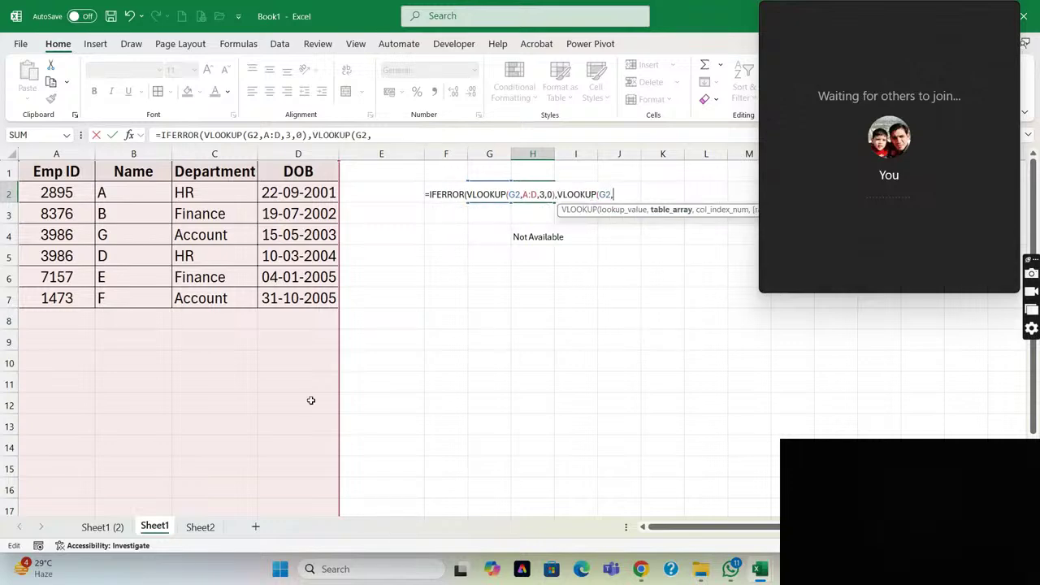
click(95, 529)
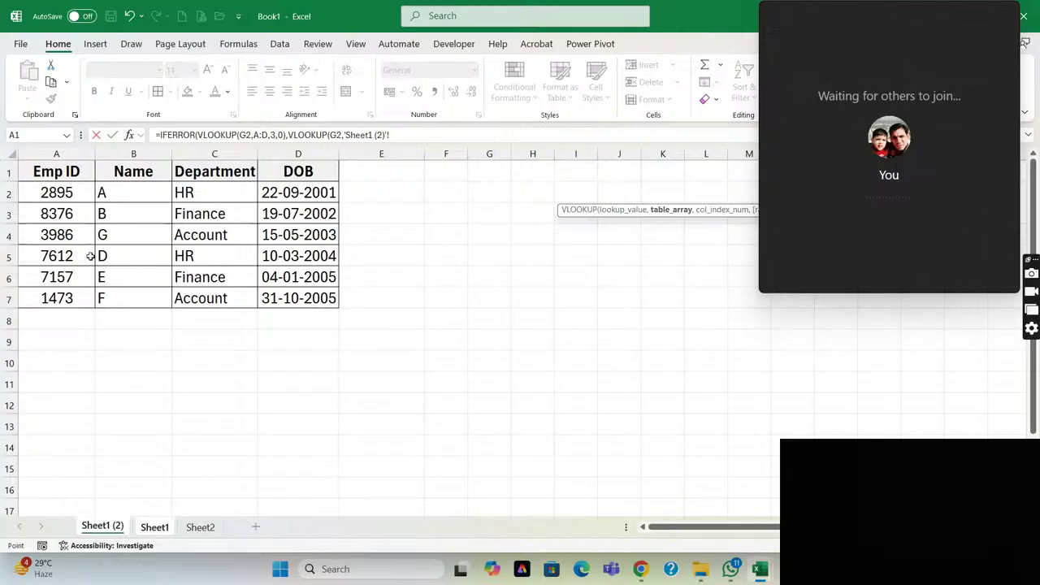
drag(55, 154, 298, 154)
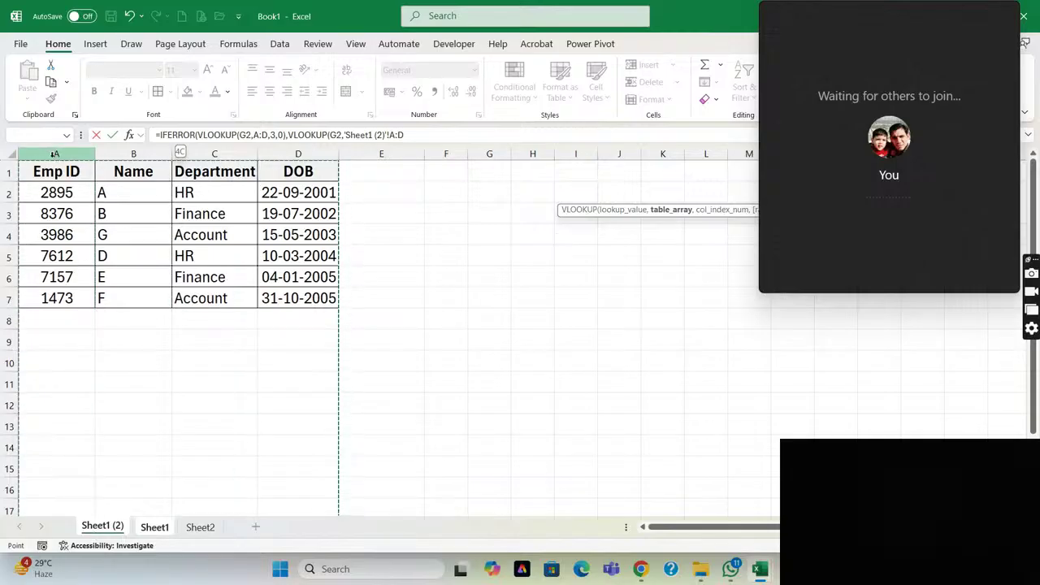
text(,3,0))
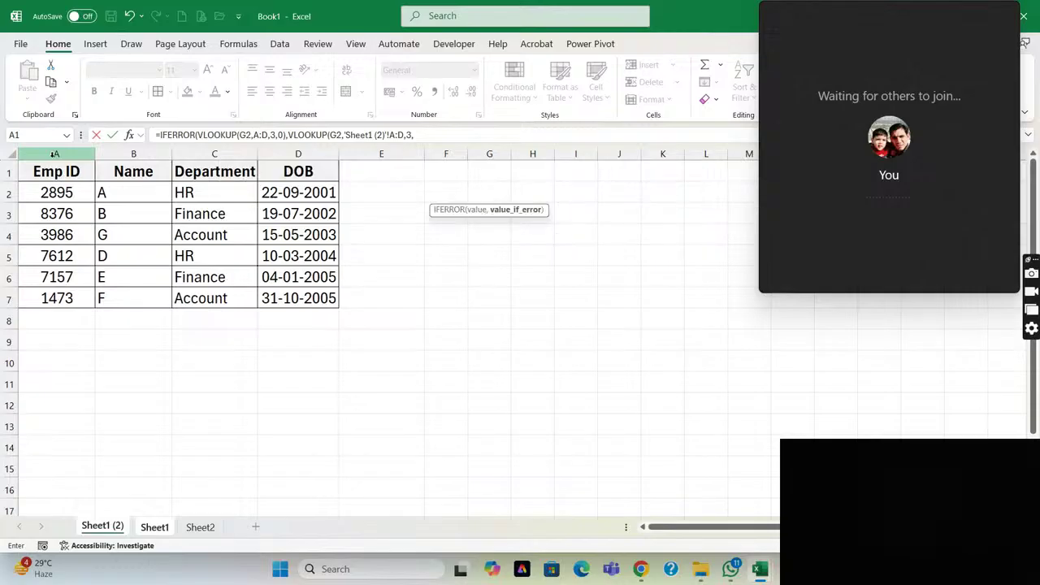
key(Return)
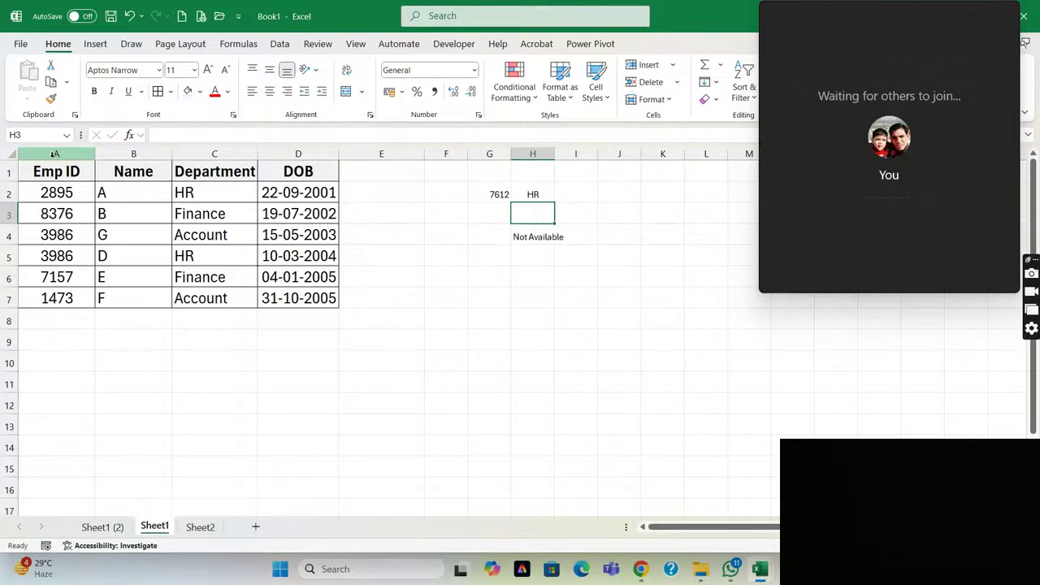
Set the last argument of the fallback VLOOKUP in H2 to 0 for an exact match.
key(Up)
key(F2)
key(Left)
key(Left)
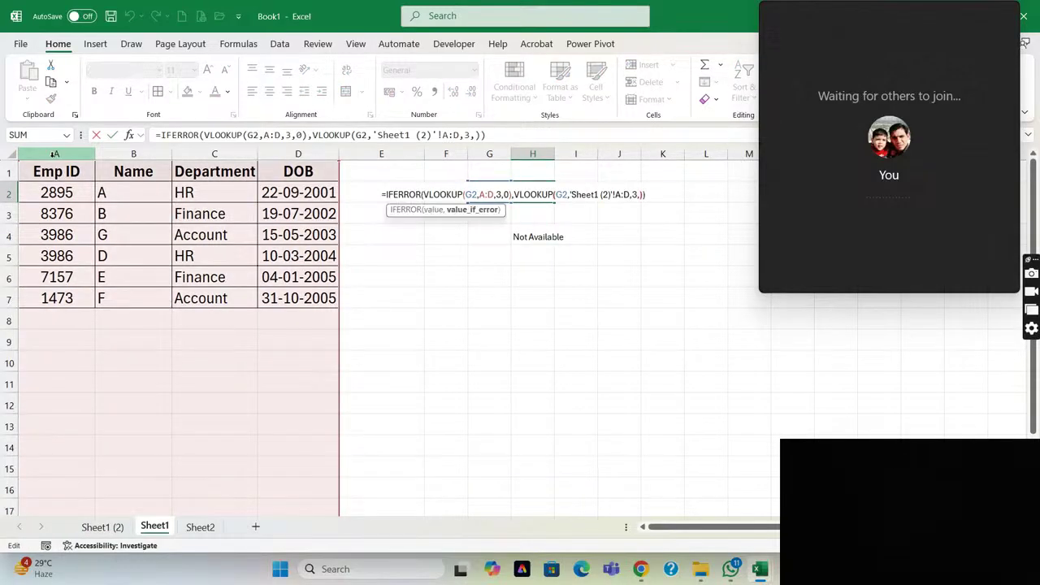
text(0)
key(Return)
key(Up)
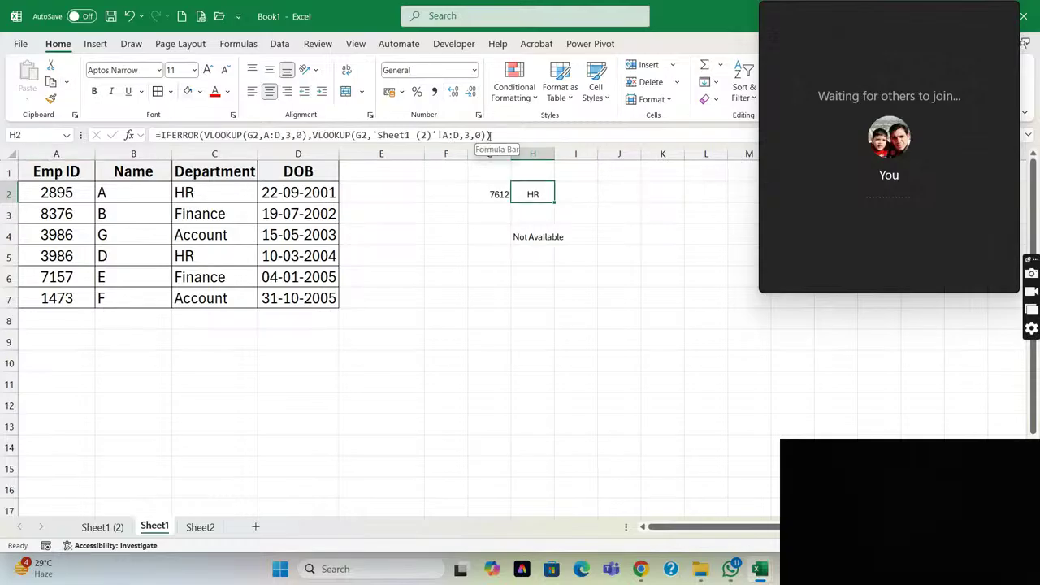
Review the lookup value and IFERROR formula on Sheet1 and compare the Emp ID columns of Sheet1 and Sheet1 (2).
click(527, 210)
key(Up)
key(Left)
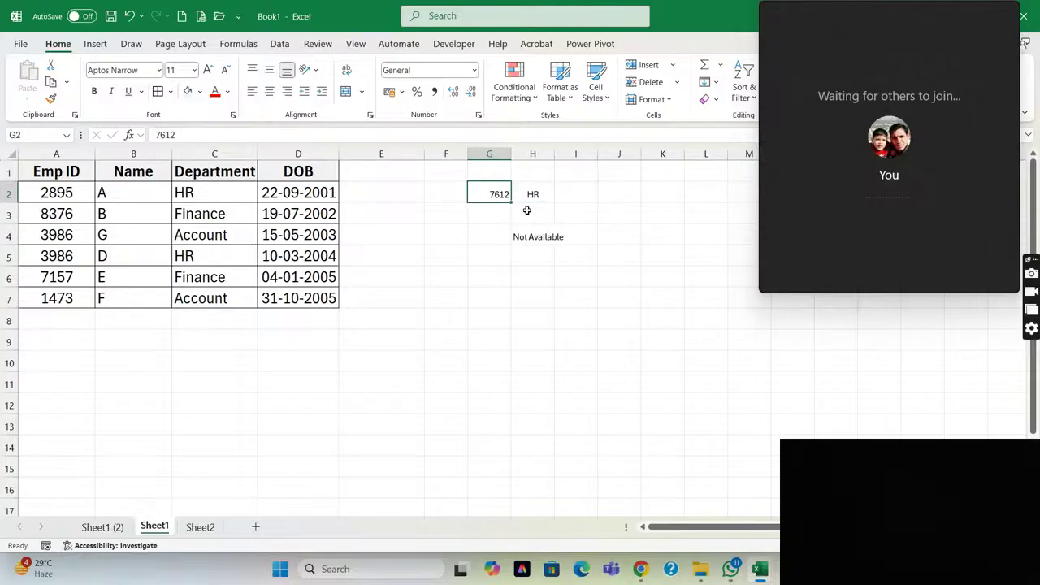
key(Right)
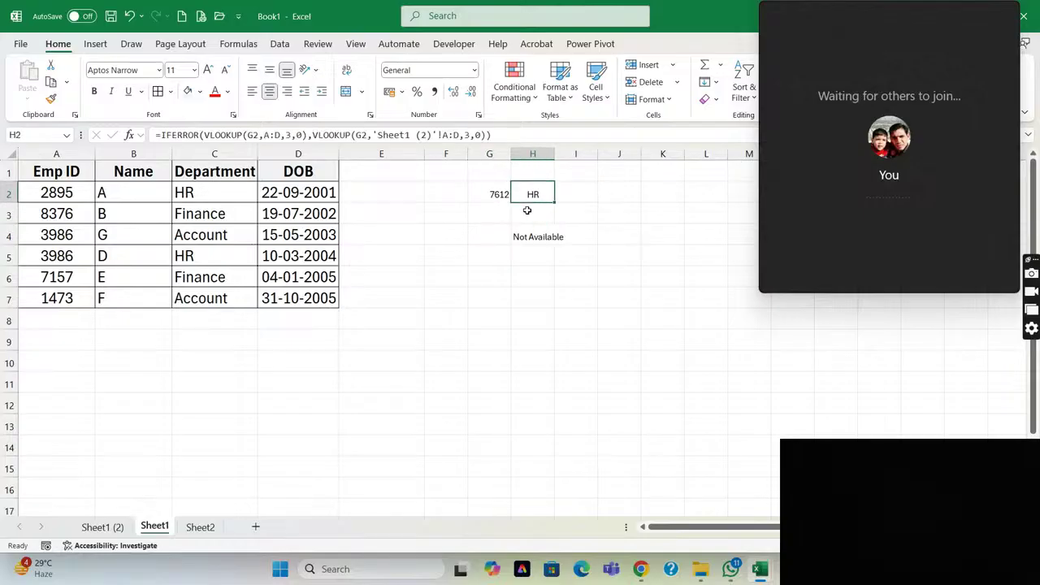
click(56, 153)
click(104, 527)
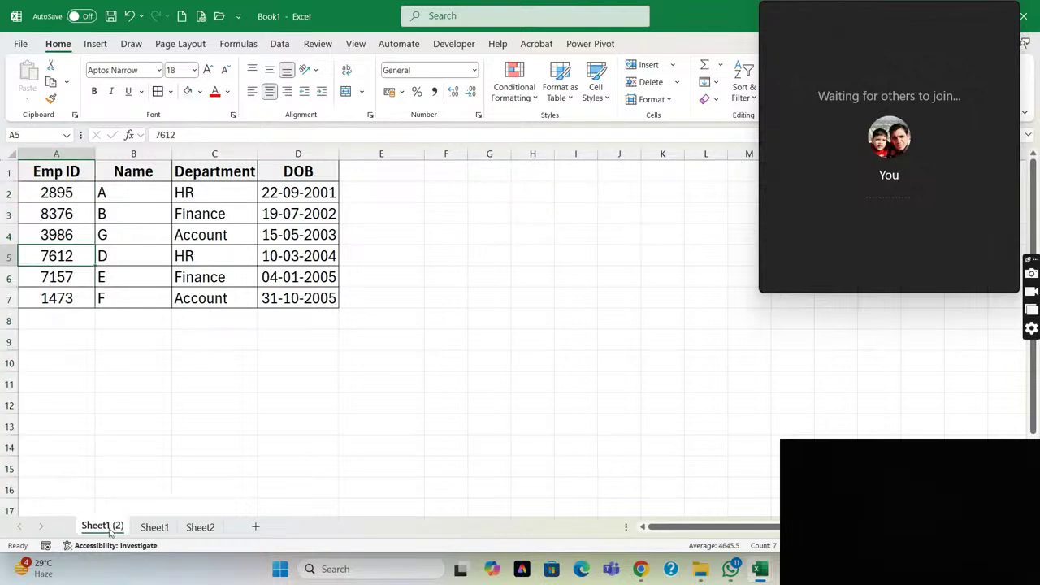
click(159, 530)
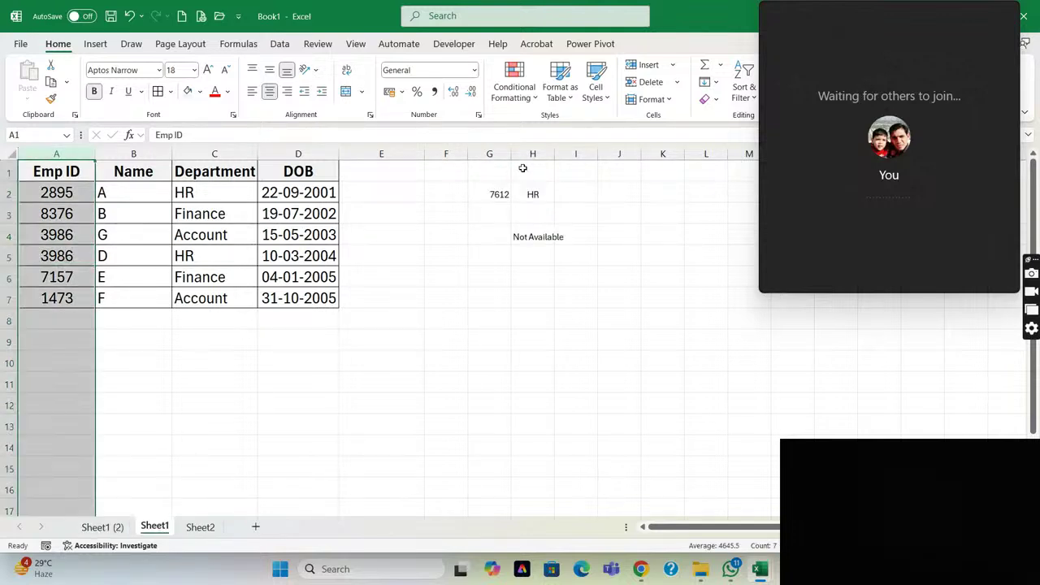
In H4's XLOOKUP formula, replace the "Not Available" argument with a nested XLOOKUP that uses G2 as its lookup value.
click(539, 231)
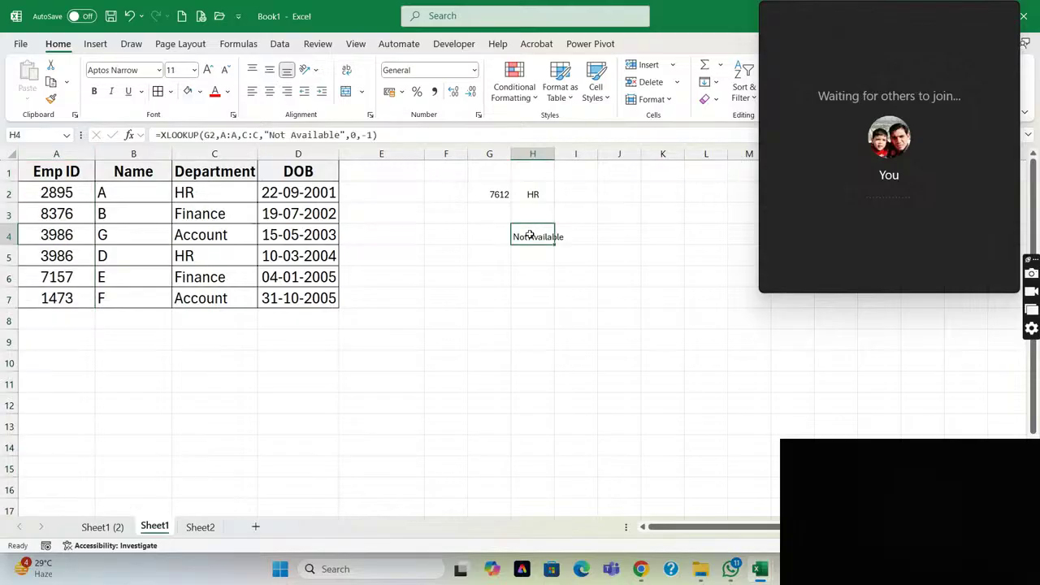
click(344, 136)
key(ctrl+shift+Left)
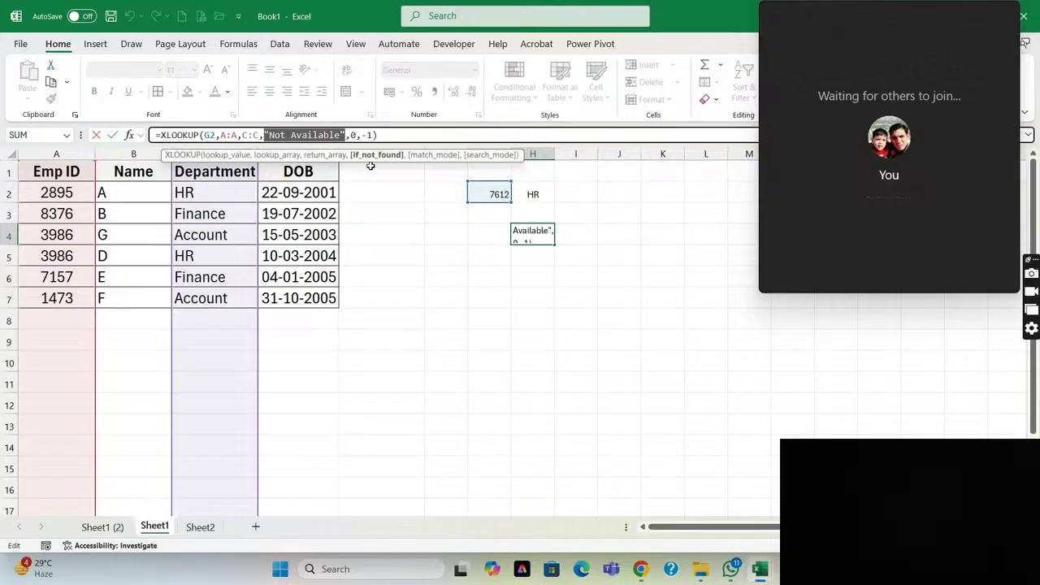
text(XLOOKUP()
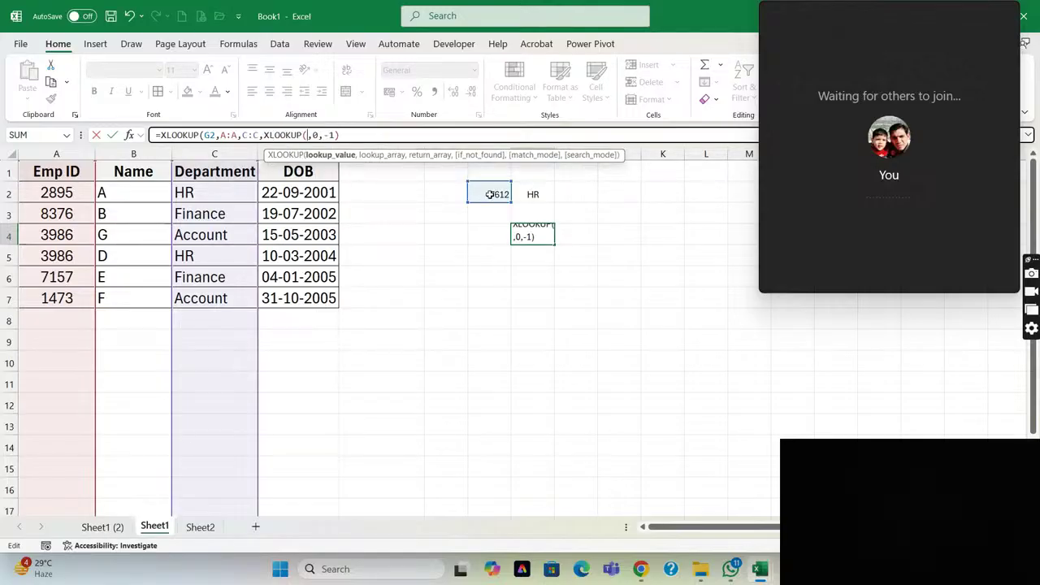
click(490, 194)
text(,)
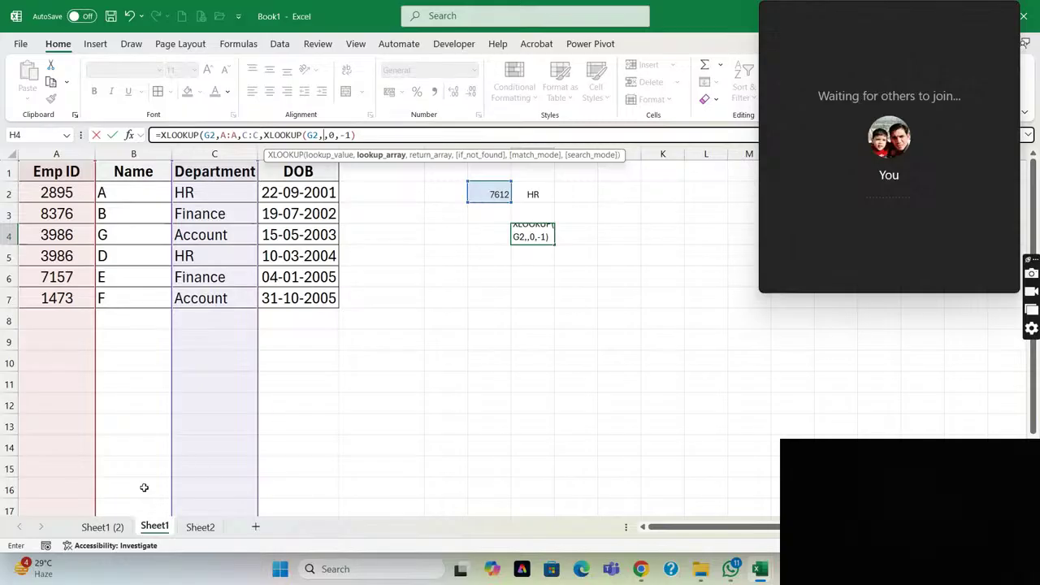
Complete the nested XLOOKUP with column A of Sheet1 (2) as lookup array and column C as return array, and enter the formula.
click(102, 527)
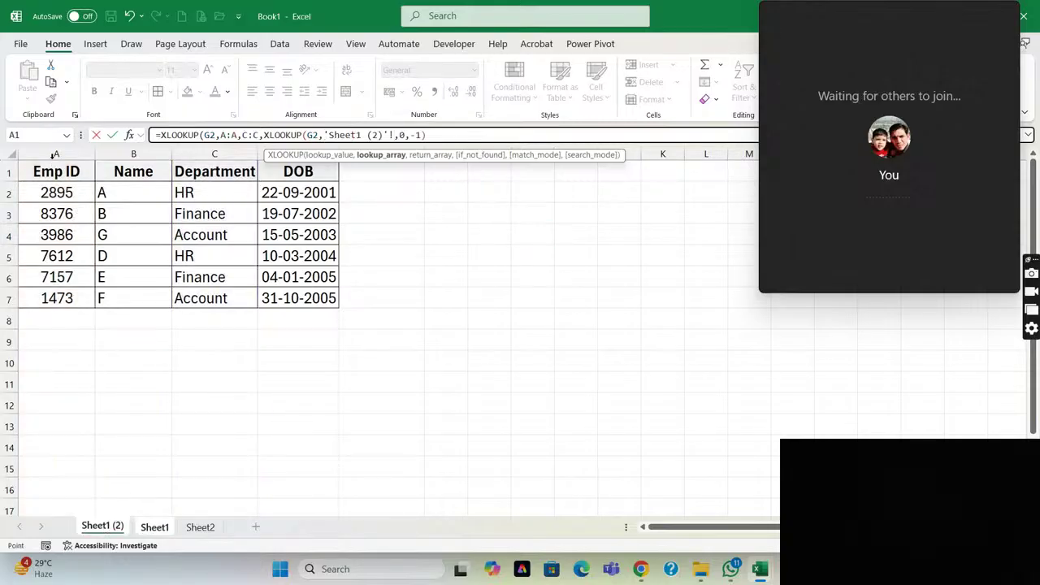
click(54, 154)
text(,)
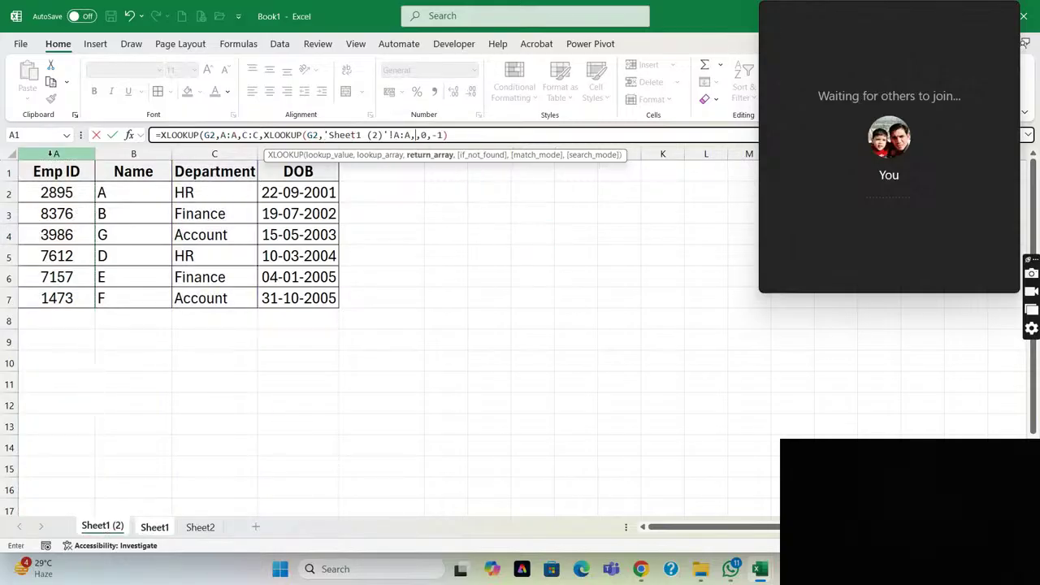
click(199, 154)
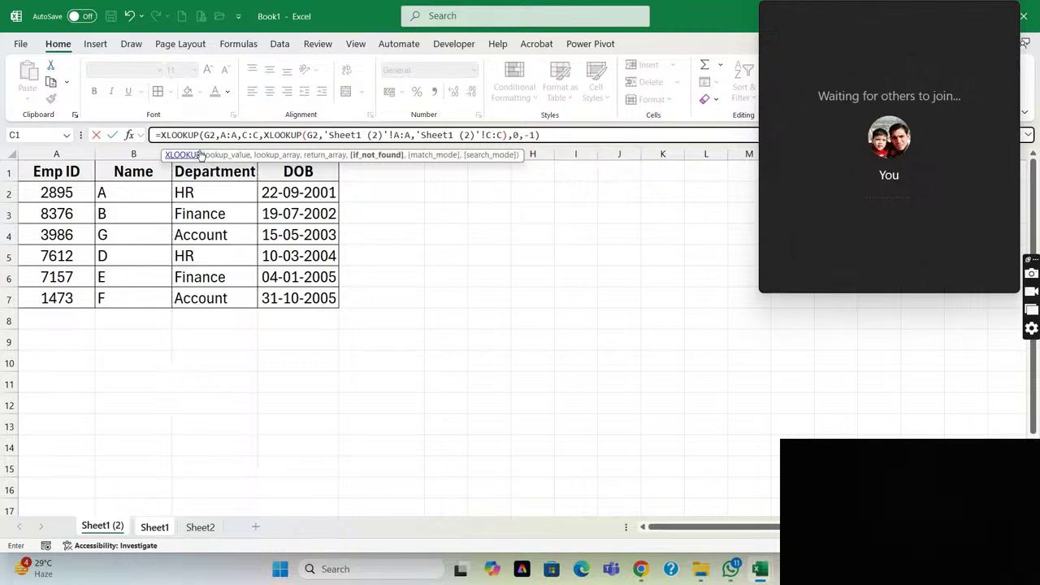
key(Return)
key(Up)
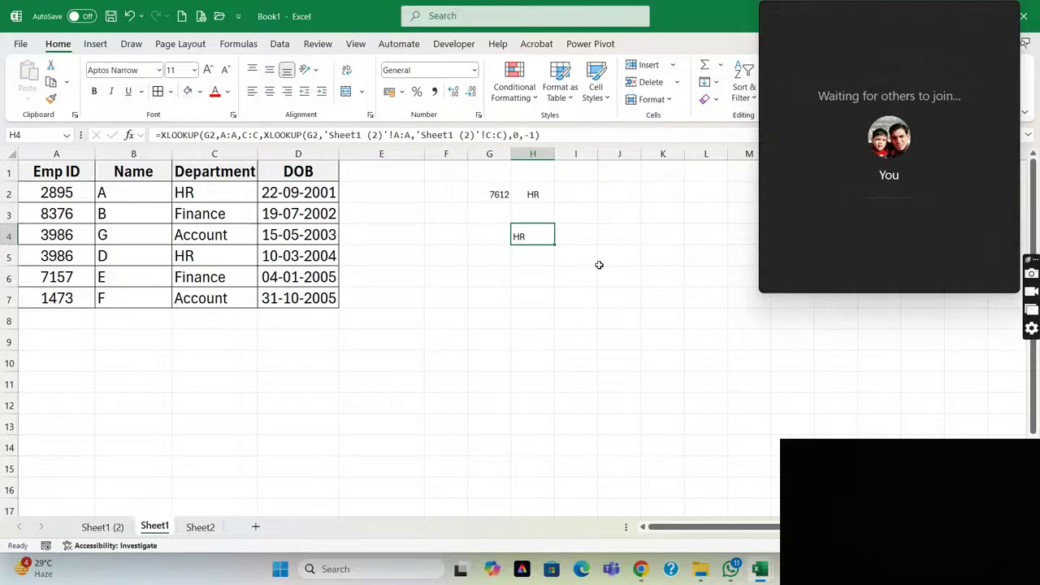
Switch to the YouTube Studio live stream page, check the chat and request to end the stream.
key(alt+Tab)
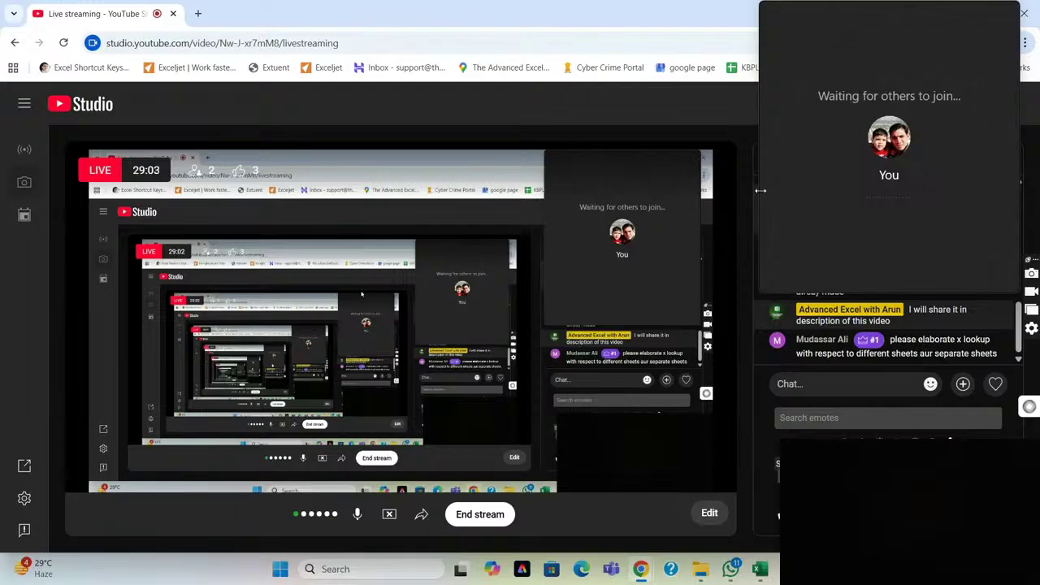
mouse_move(766, 198)
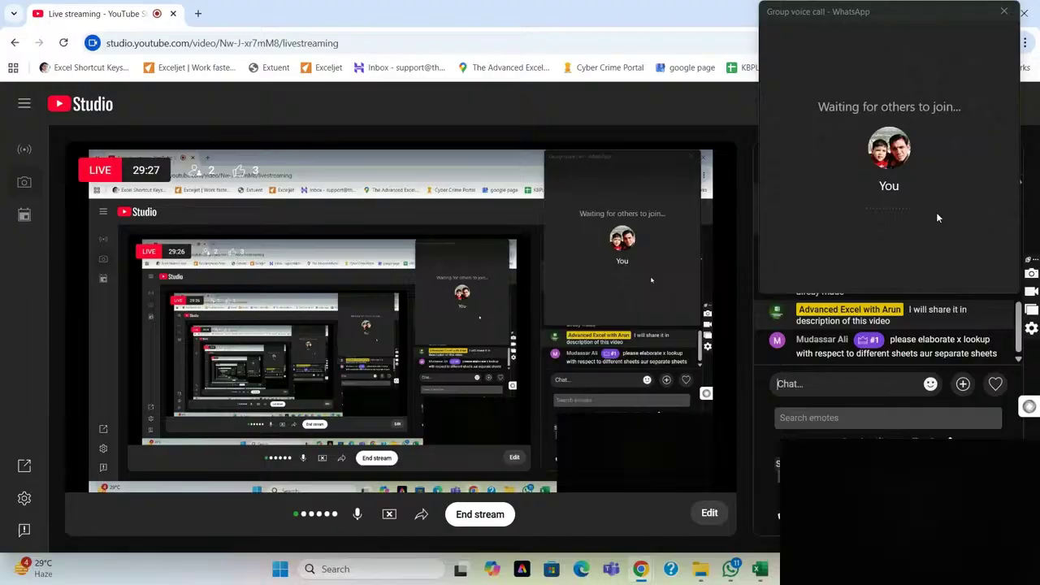
click(487, 515)
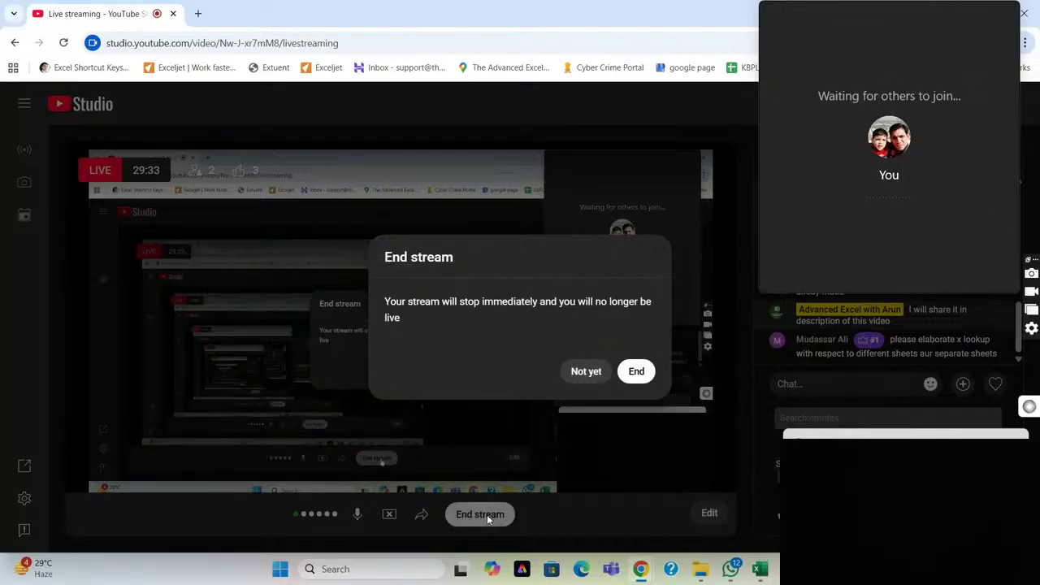